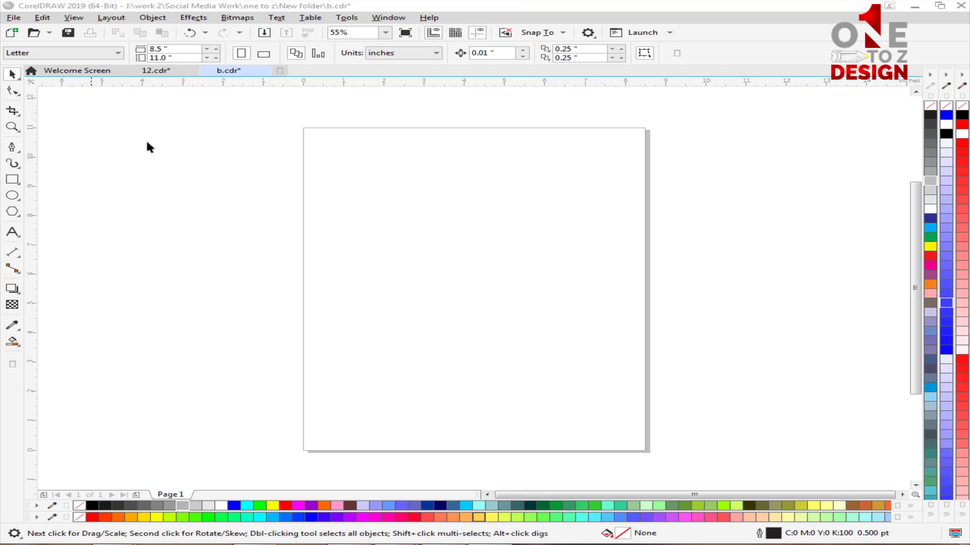
Add the artistic text "B" and enlarge it to about 377.5 pt near the middle of the page.
key("F8")
left_click(349, 276)
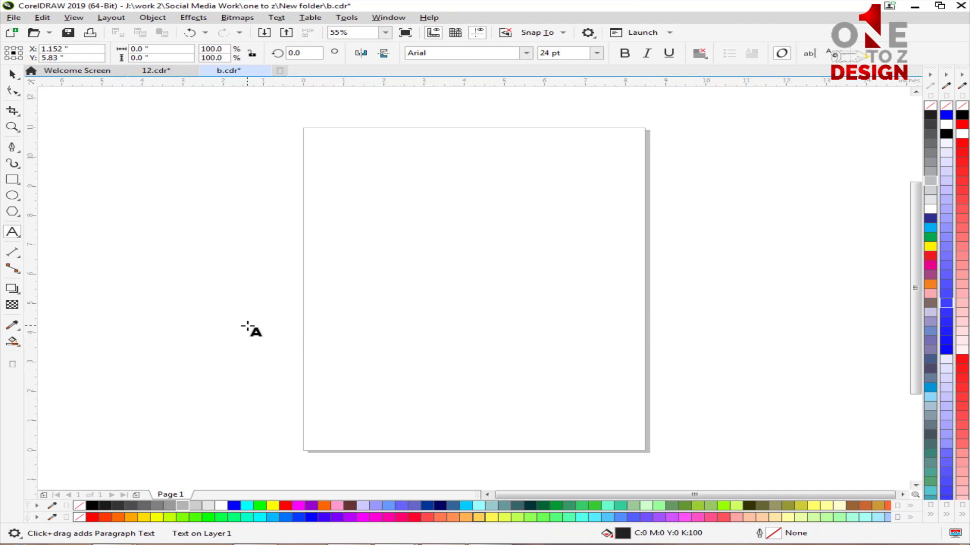
type("B")
key("ctrl+space")
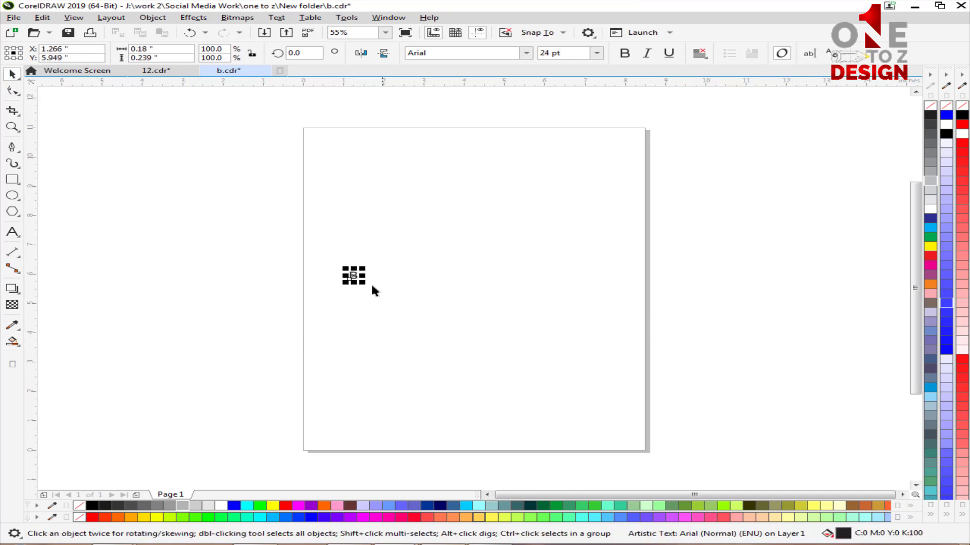
left_click_drag(367, 285, 434, 350)
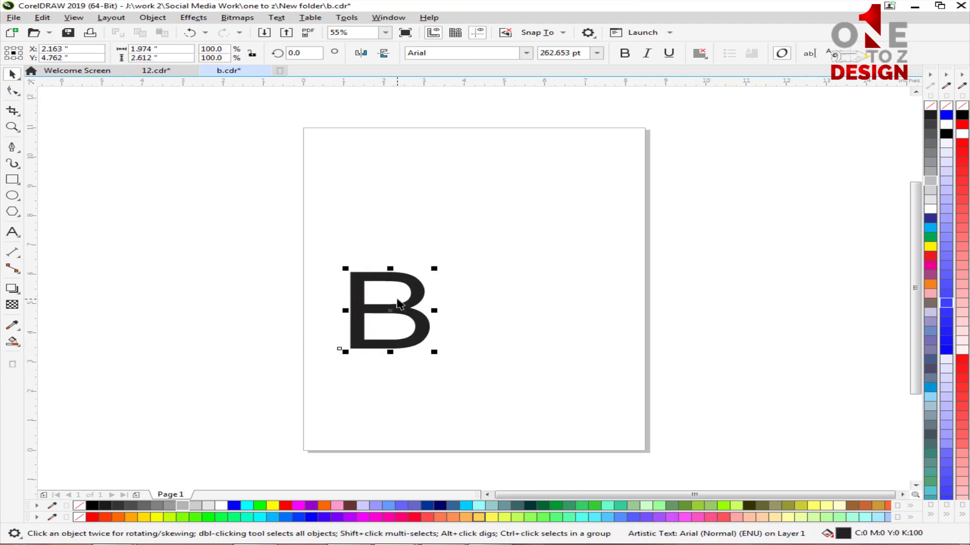
left_click_drag(436, 284, 518, 210)
left_click_drag(471, 268, 489, 264)
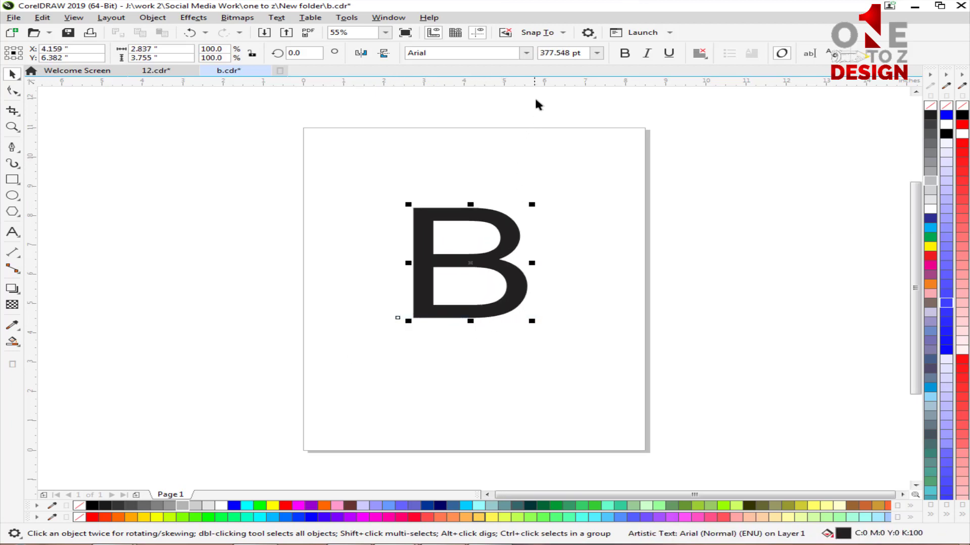
Set the letter's font to Geometr212 BkCn BT and shift it slightly to the left.
left_click(526, 52)
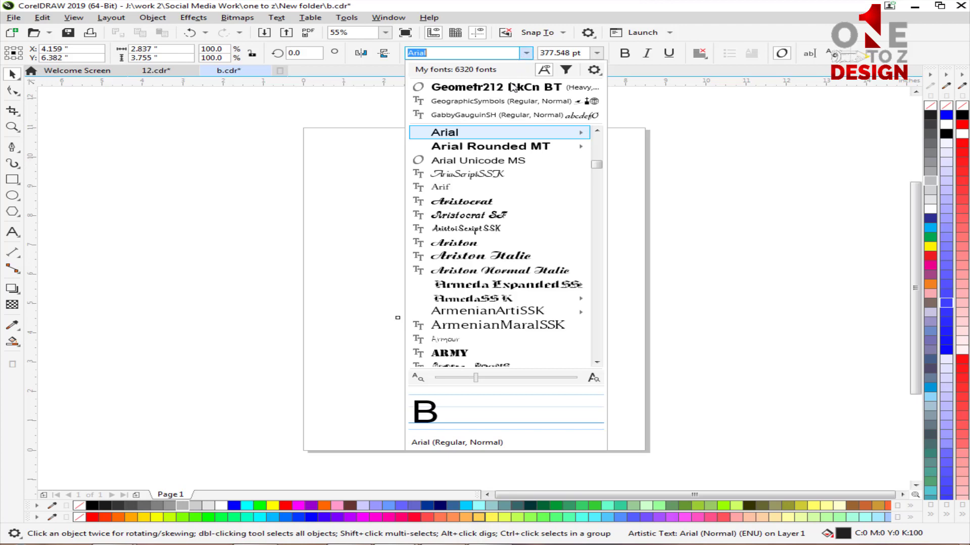
left_click(512, 87)
left_click(542, 216)
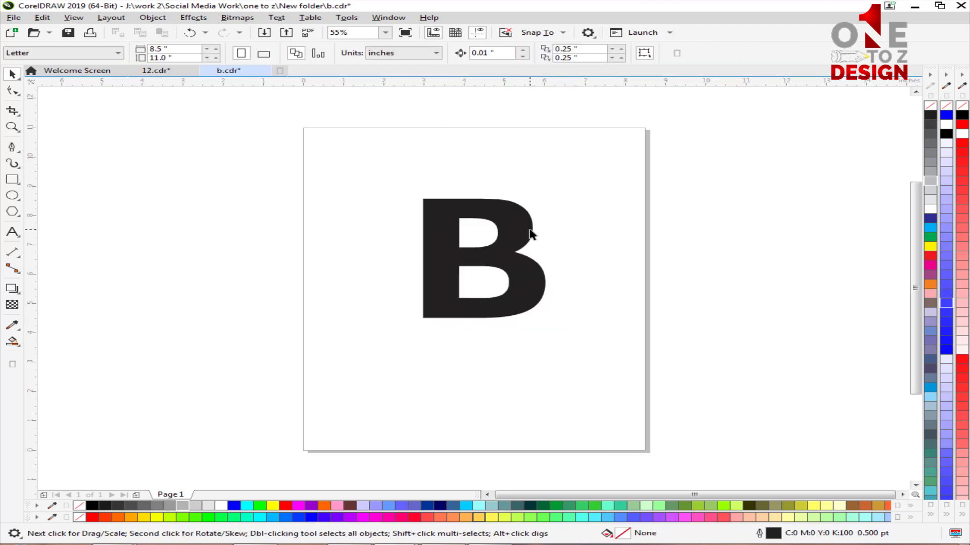
left_click(519, 229)
left_click_drag(520, 229, 510, 230)
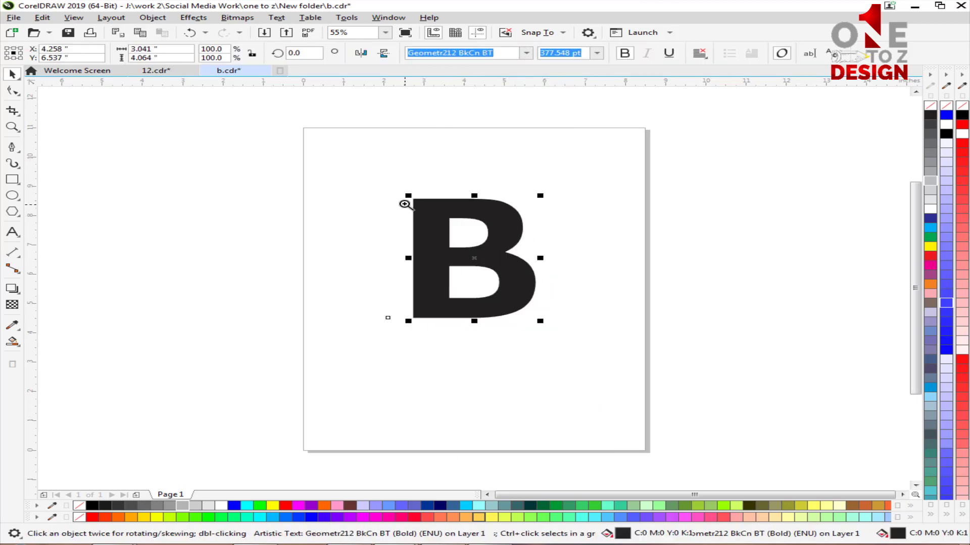
Draw an open S-shaped curve with the Pen tool from below the B, through its bowls, to beyond its upper-left corner.
left_click_drag(377, 173, 602, 366)
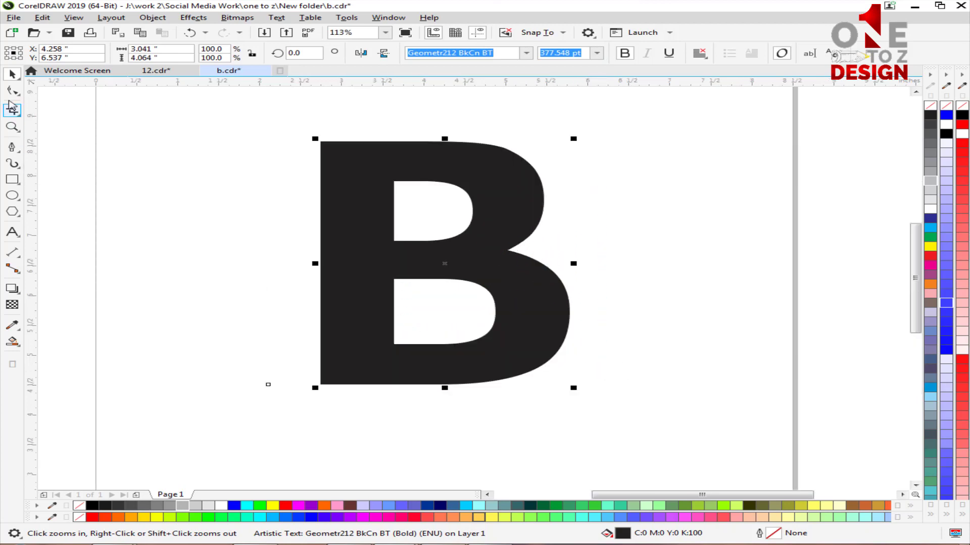
left_click(12, 146)
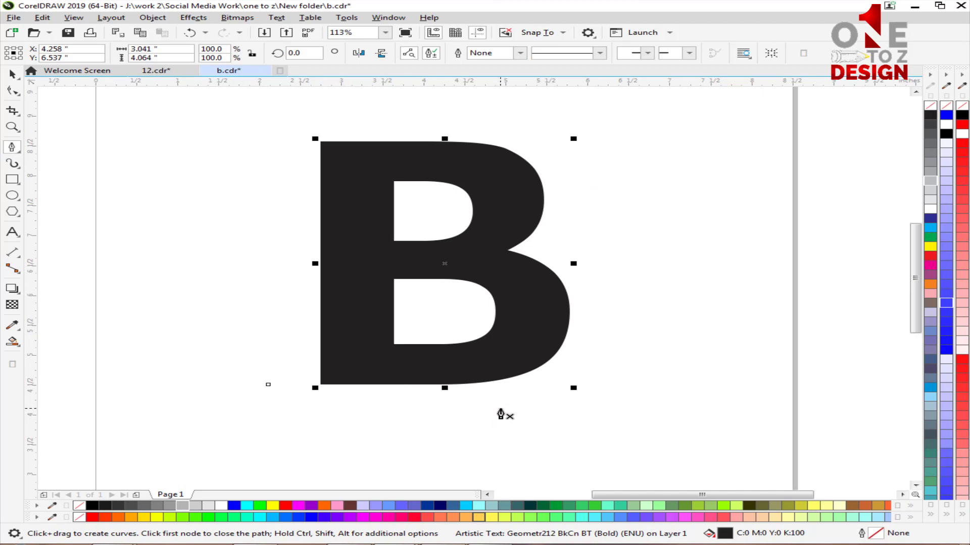
left_click(508, 408)
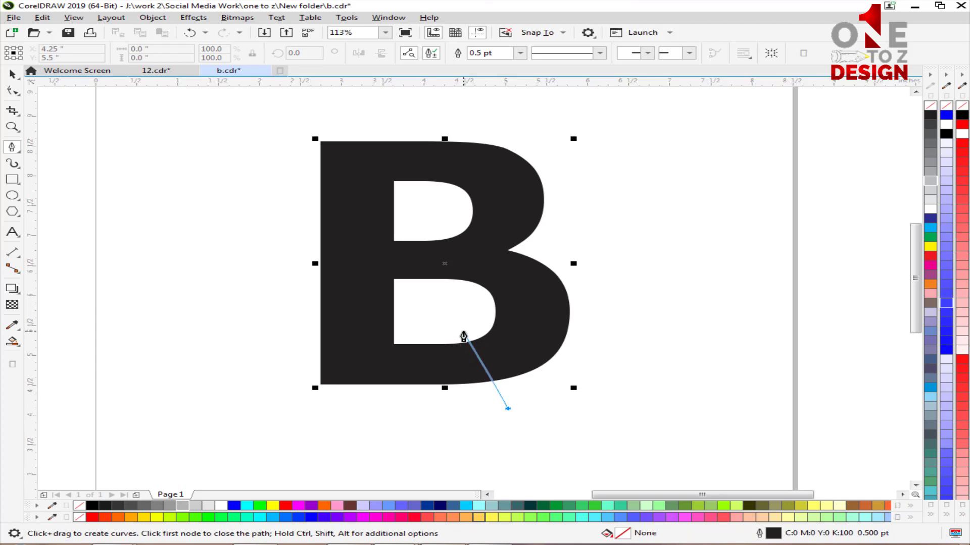
left_click_drag(454, 333, 472, 308)
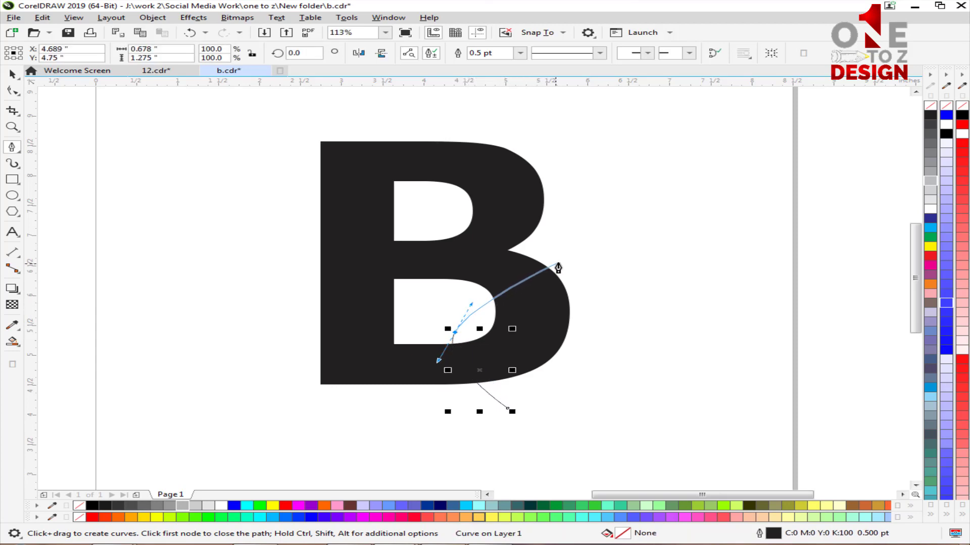
left_click_drag(571, 252, 586, 219)
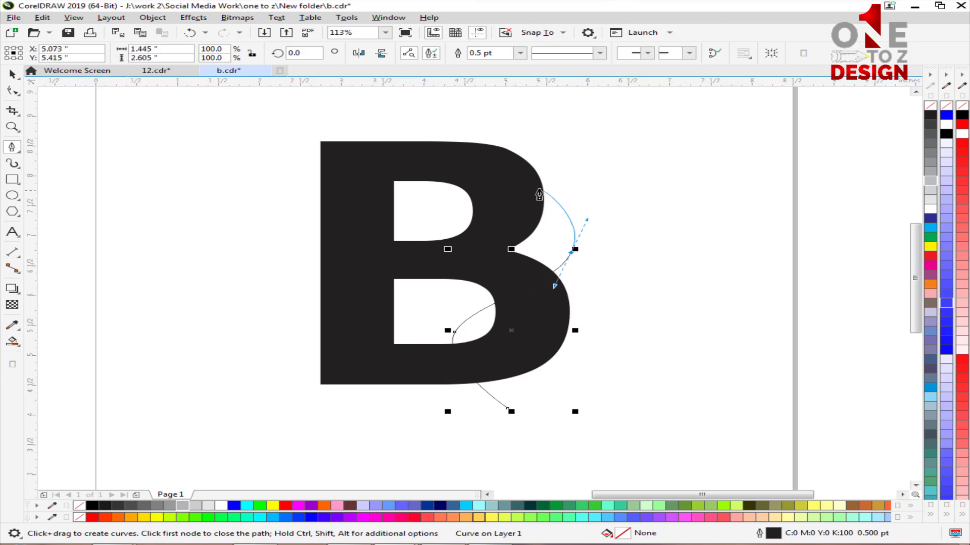
left_click_drag(455, 177, 377, 167)
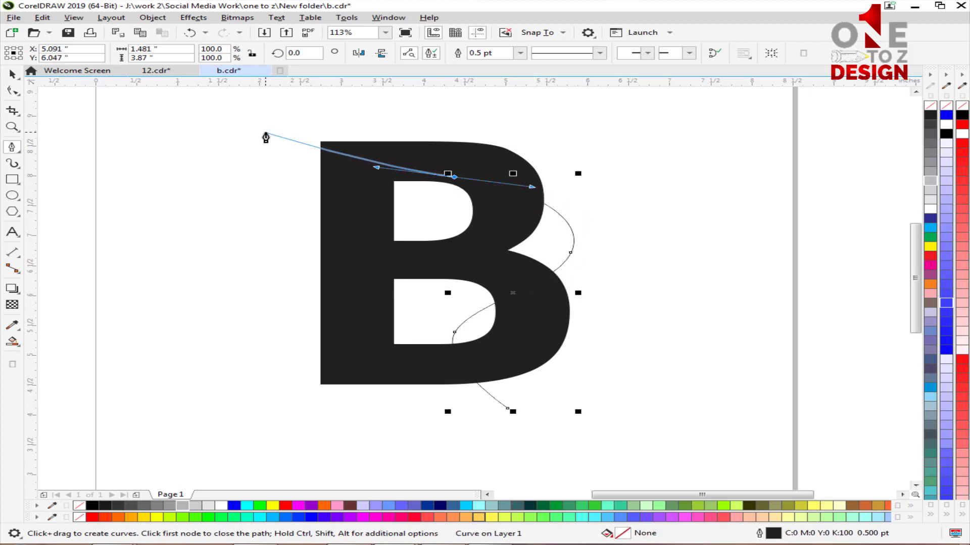
left_click_drag(286, 140, 319, 180)
left_click(13, 74)
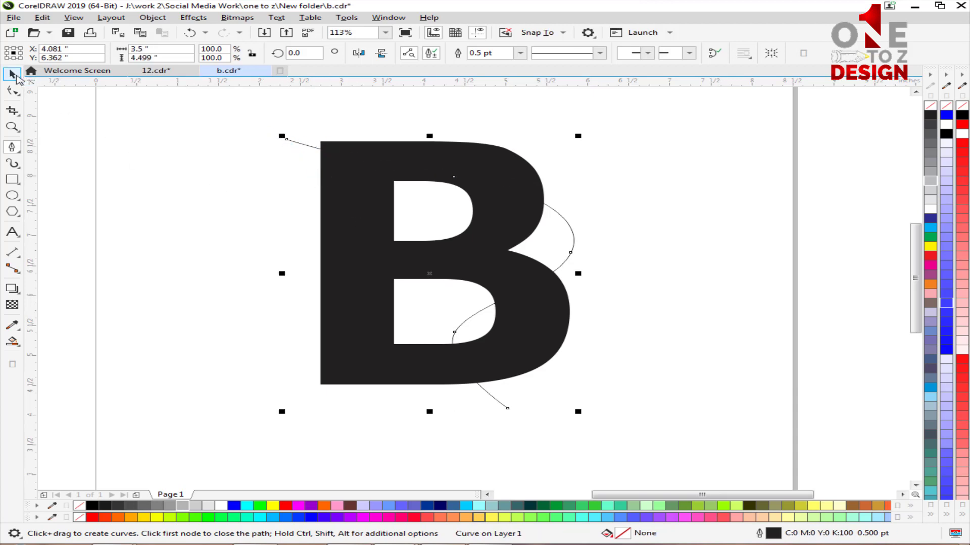
Fill the letter B with light gray and lock it in place.
left_click(650, 191)
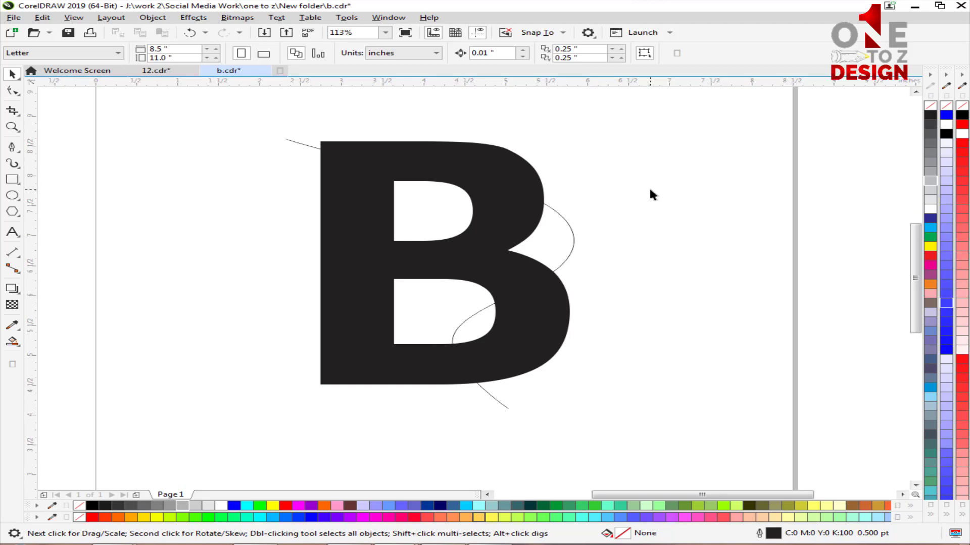
left_click(518, 180)
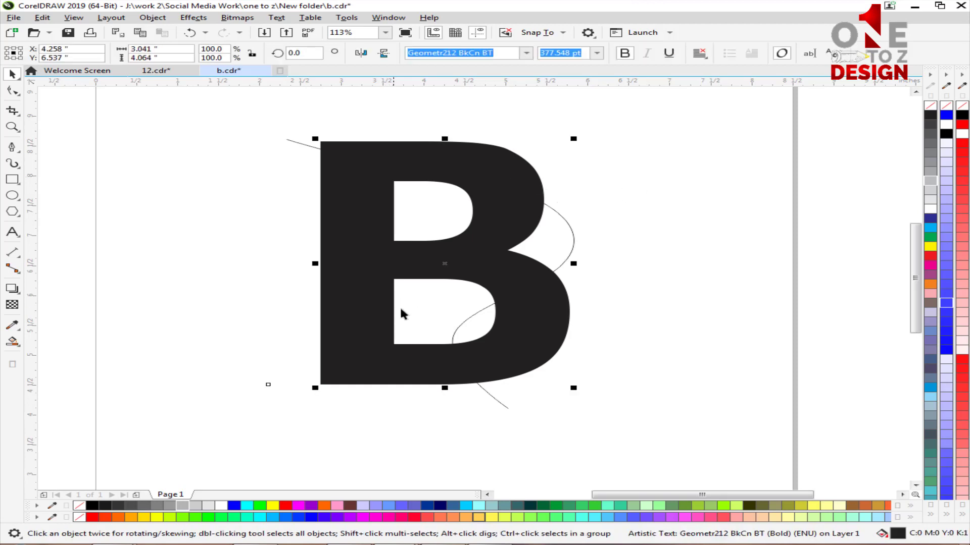
left_click(183, 506)
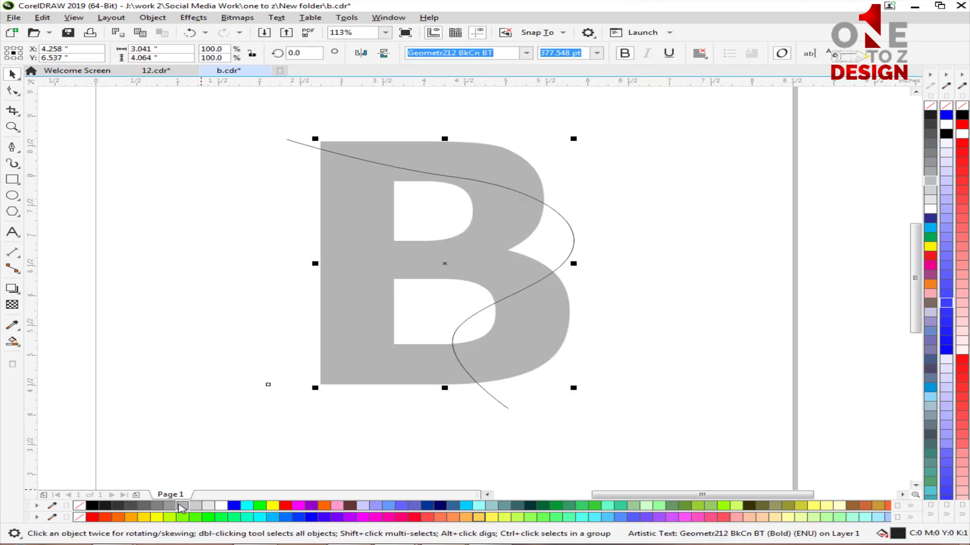
left_click(562, 241)
left_click(358, 241)
right_click(358, 240)
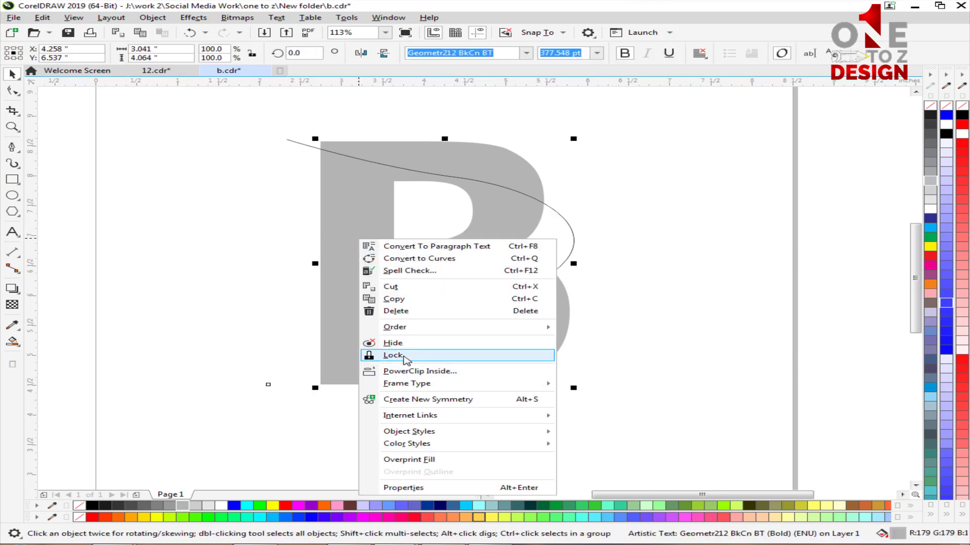
left_click(412, 355)
left_click(594, 292)
Delete the curve's node above the upper counter and raise the node at its right bend.
left_click(563, 260)
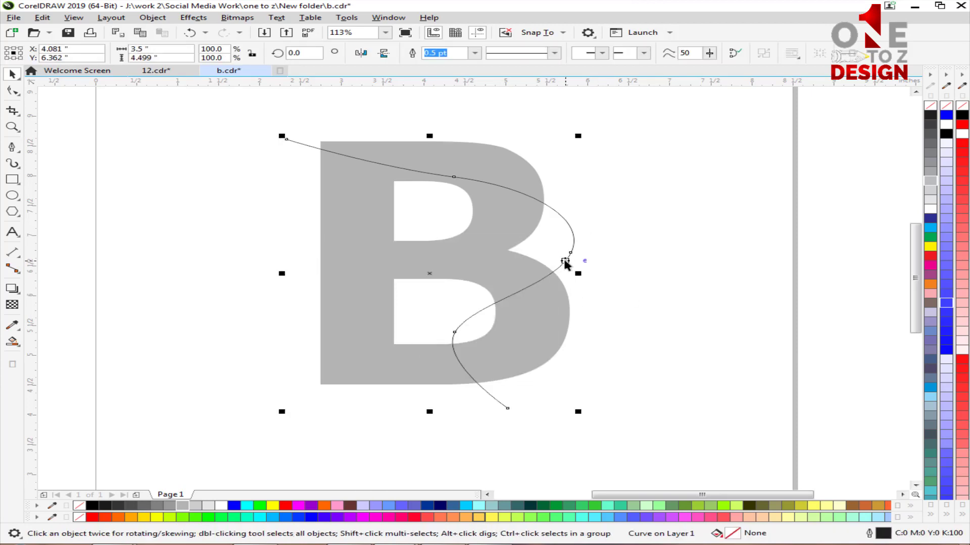
left_click(14, 90)
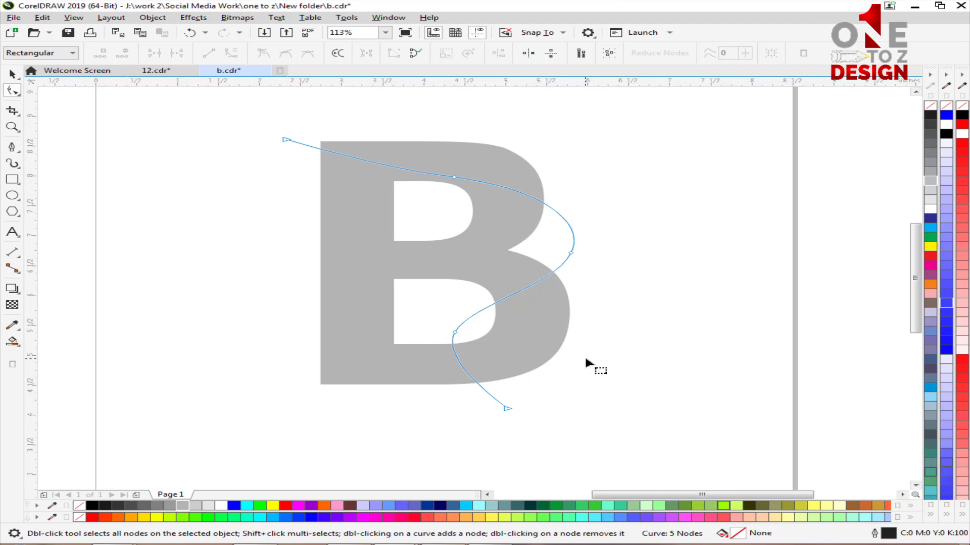
double_click(453, 179)
left_click_drag(570, 247, 573, 230)
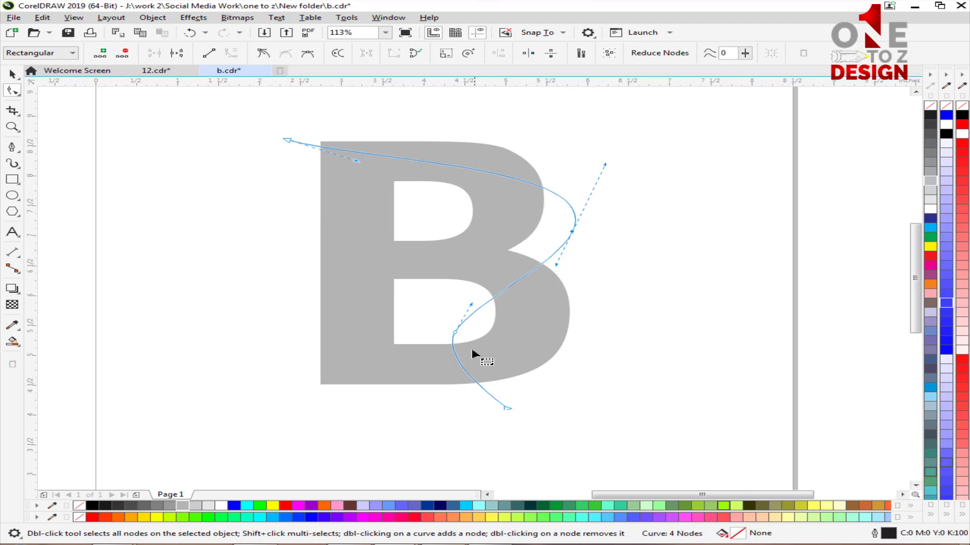
Add a node midway along the curve's diagonal and replace the nodes at its lower and right bends with slightly shifted ones.
double_click(519, 280)
double_click(454, 332)
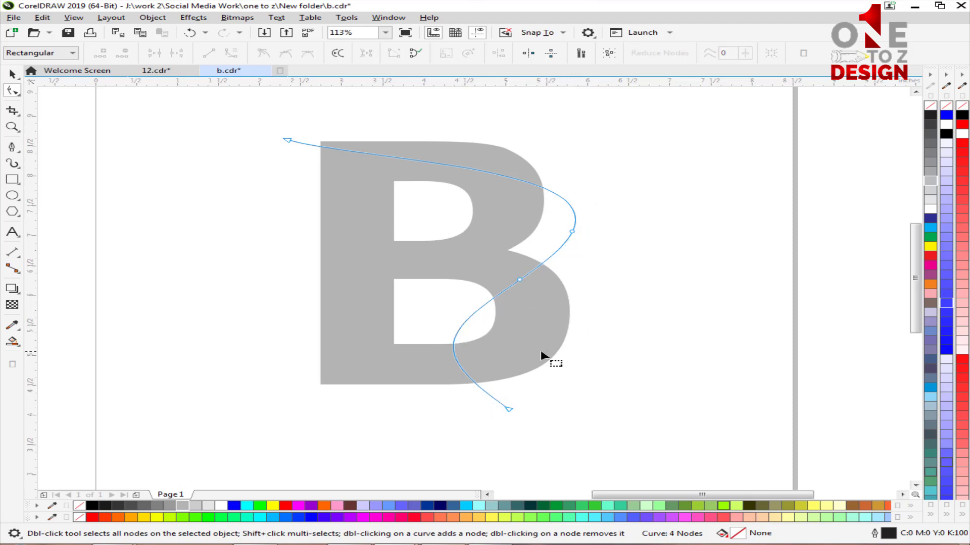
double_click(459, 328)
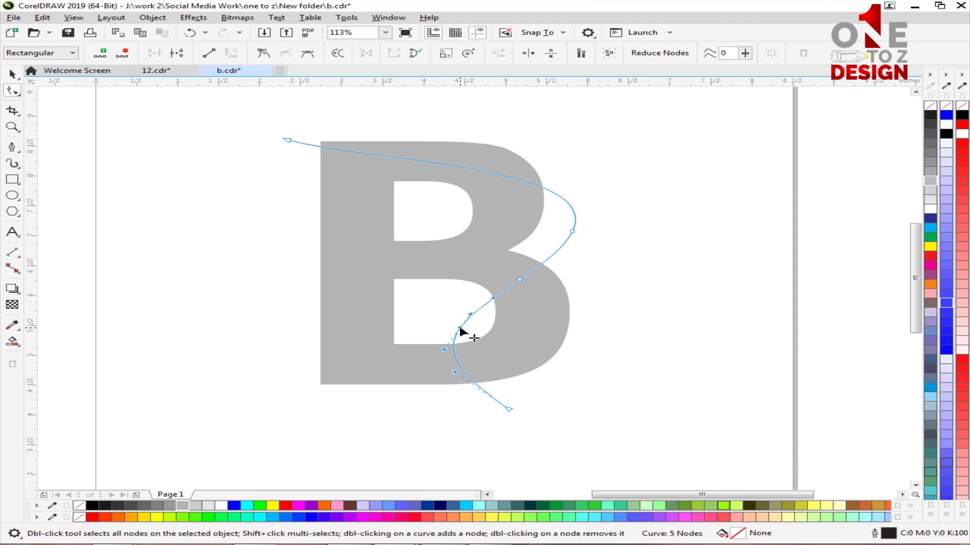
double_click(572, 231)
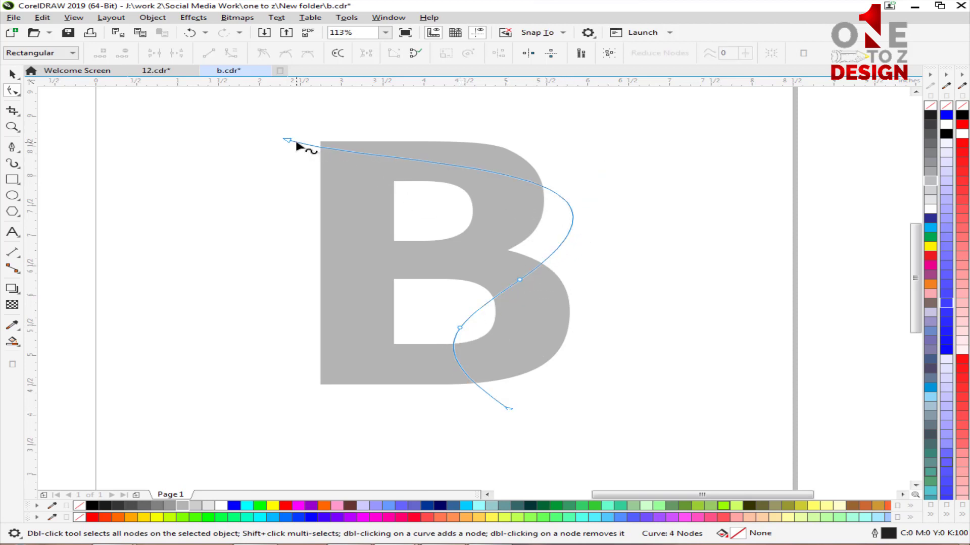
double_click(571, 213)
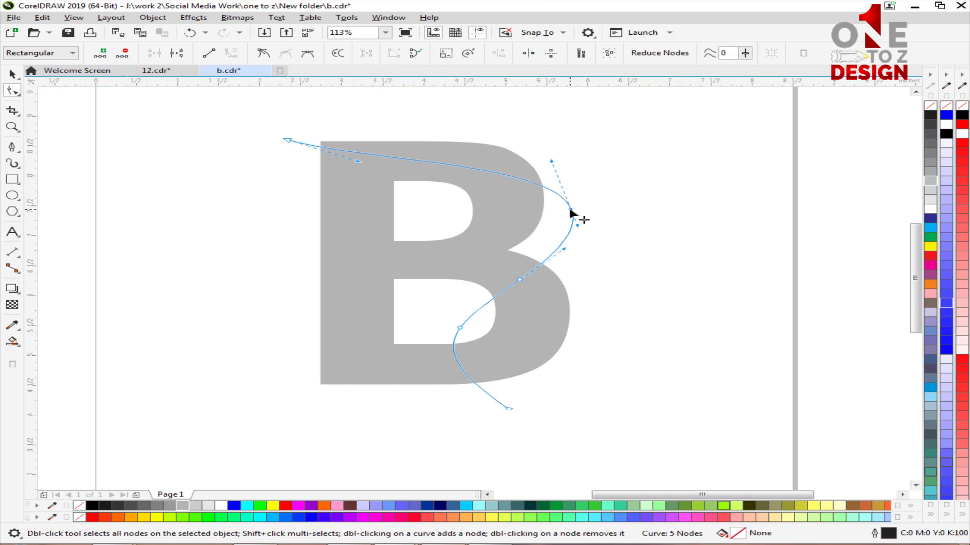
Adjust the handles of the curve's upper arc into a smoother sweep and remove the node midway along the diagonal.
left_click_drag(358, 162, 363, 138)
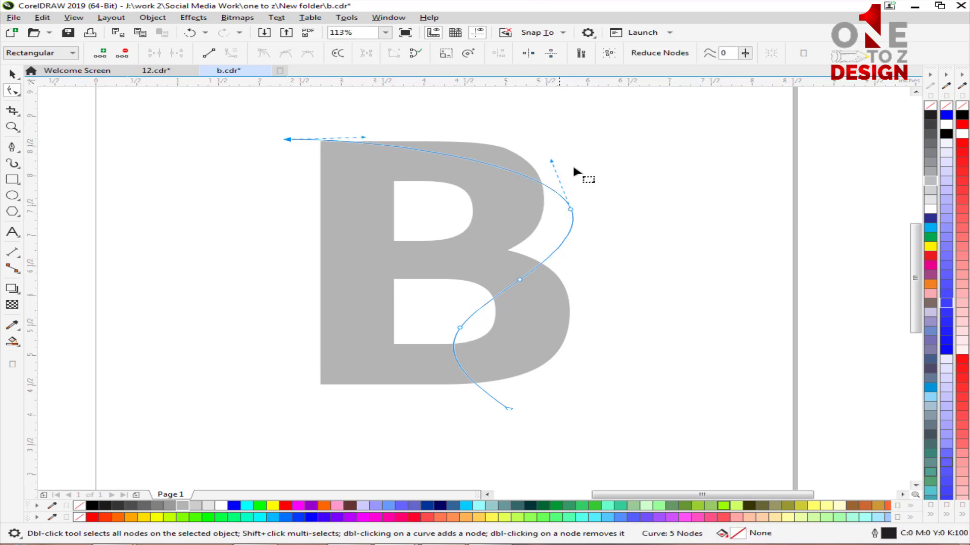
left_click_drag(552, 160, 534, 144)
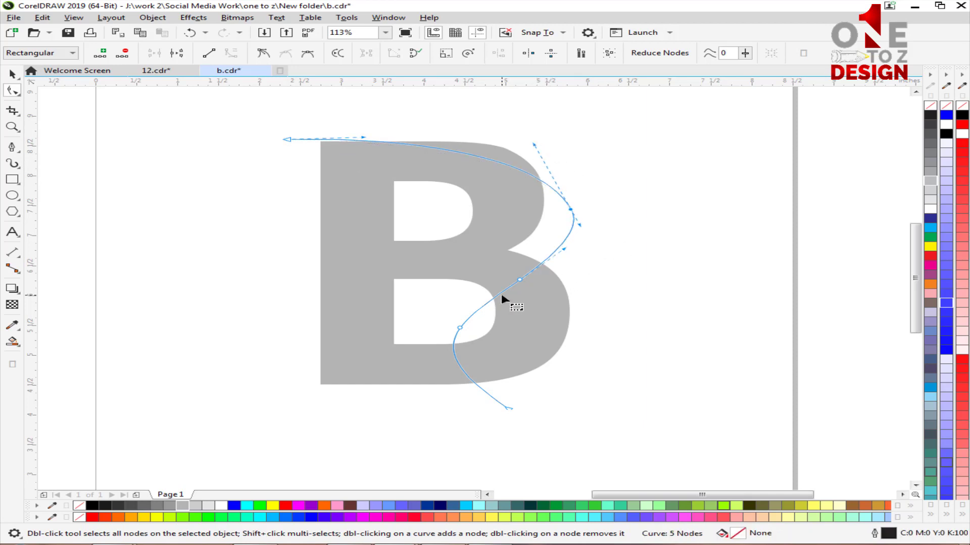
key("Delete")
left_click(571, 210)
left_click_drag(590, 242, 593, 254)
Move the curve's right-bend node inward toward the B and its upper-left end node slightly down and left.
key("space")
left_click(673, 349)
left_click(558, 225)
key("F10")
left_click_drag(567, 204, 551, 220)
left_click_drag(287, 139, 282, 146)
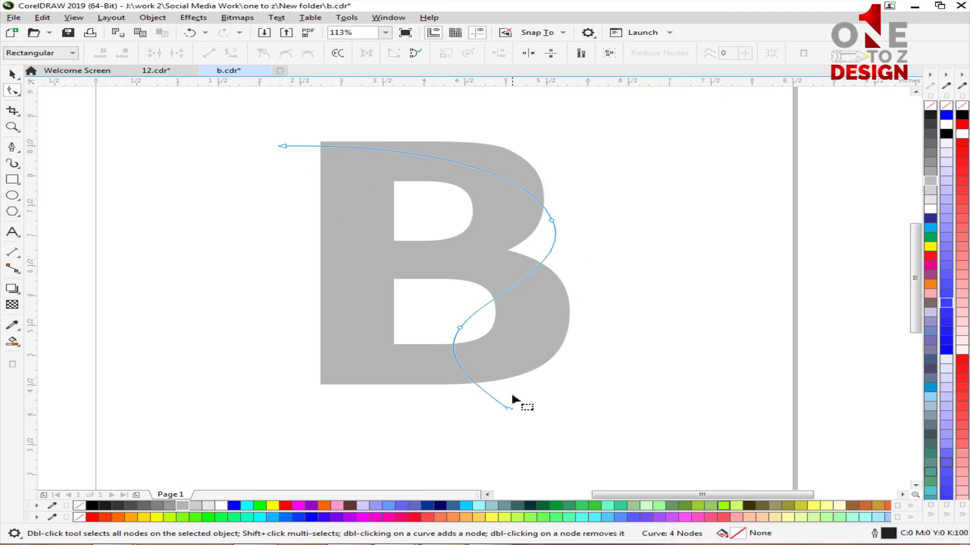
Continue the curve from its lower end with a sharp corner and a straight segment running down-left below the B.
left_click(10, 74)
left_click(12, 147)
left_click(508, 409)
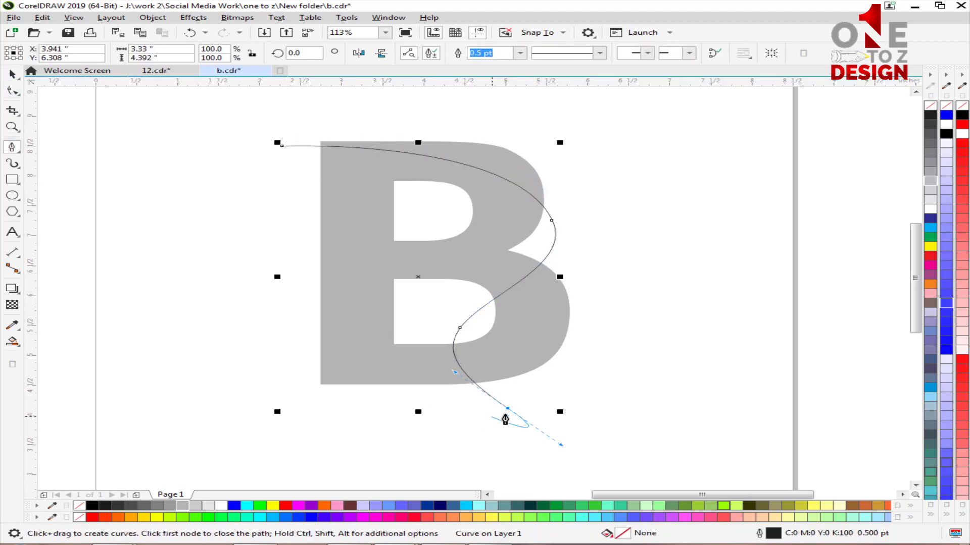
key("ctrl+z")
left_click_drag(508, 412, 562, 445)
key("alt")
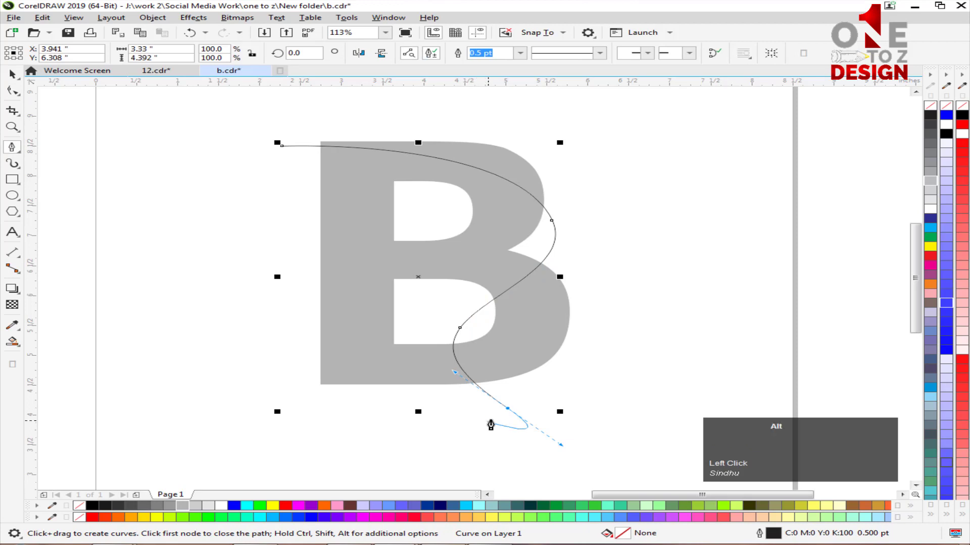
left_click(508, 409, "alt")
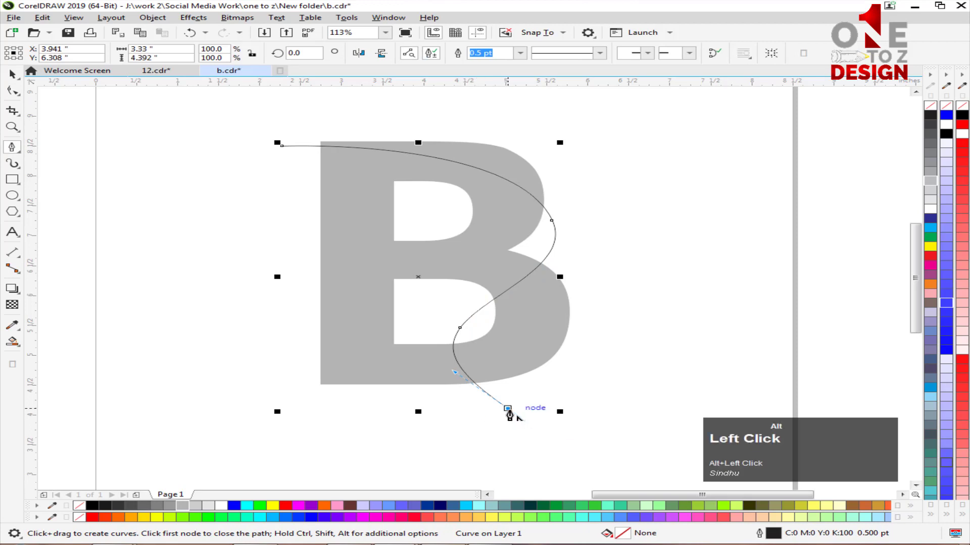
key("shift")
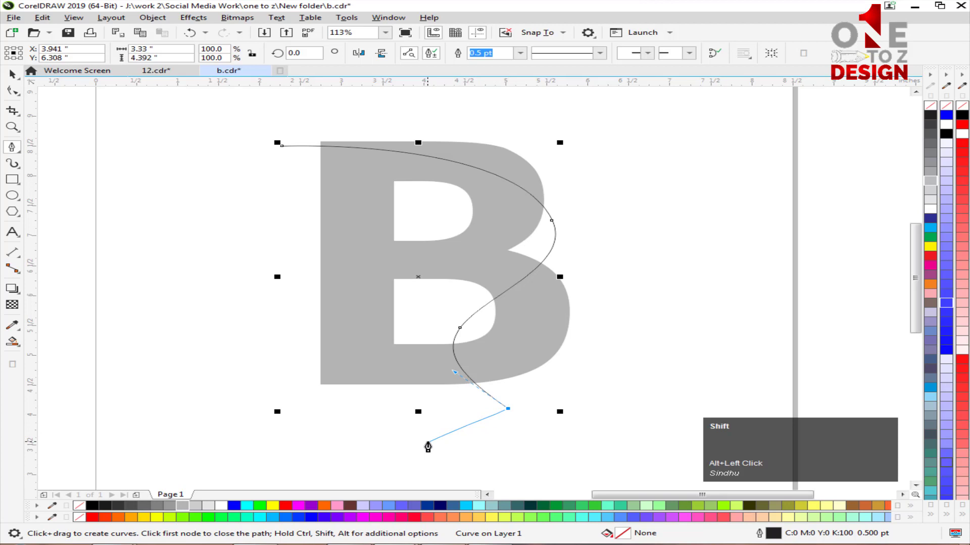
left_click(420, 448)
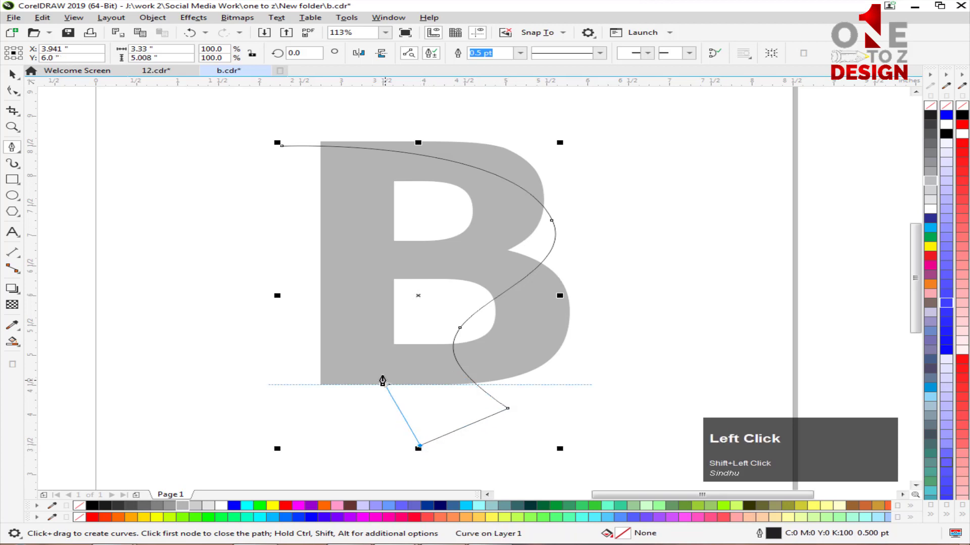
Trace the ribbon's second edge back up through smooth bends to the B's top-left area and close the path at its starting node.
left_click_drag(394, 335, 433, 299)
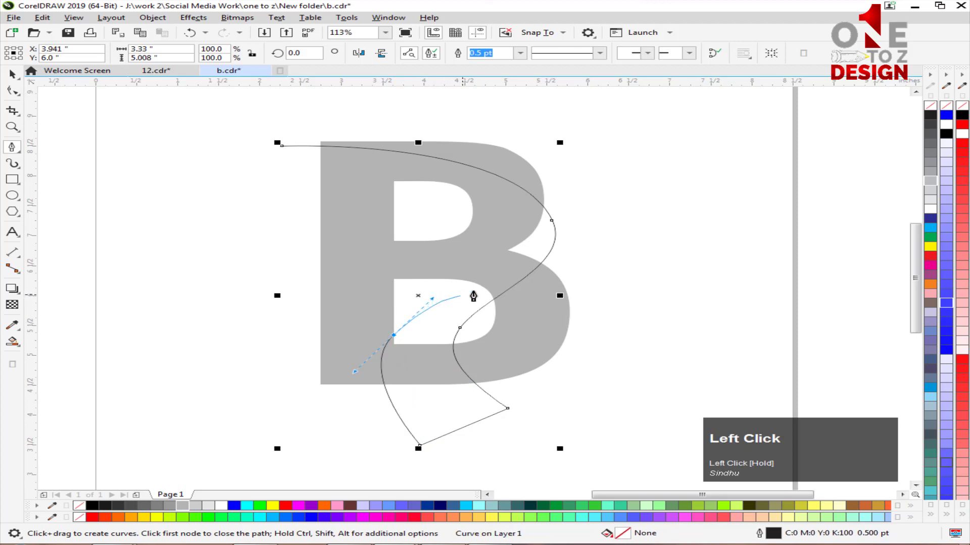
left_click_drag(513, 265, 154, 173)
key("super")
left_click(305, 168)
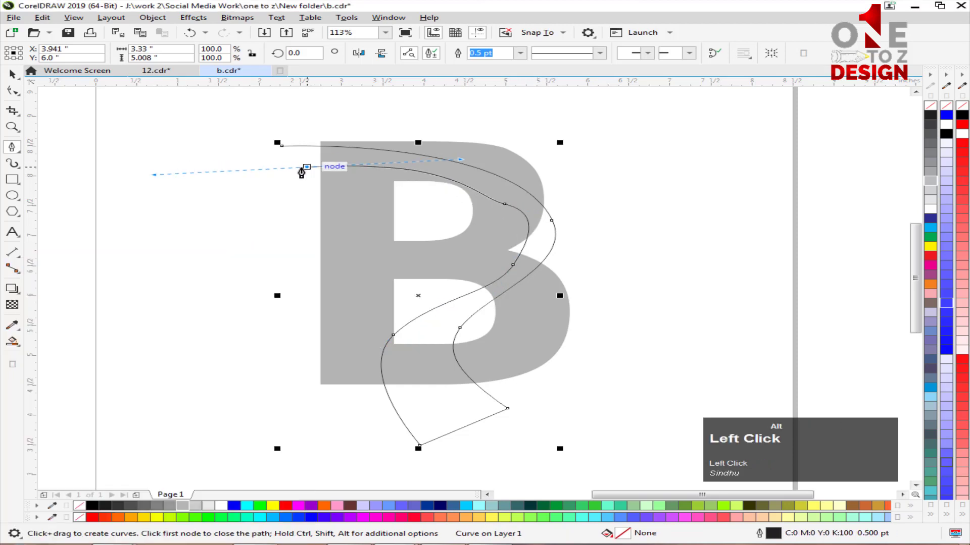
left_click(307, 167, "alt")
left_click(291, 167)
left_click(282, 147)
Shift the bend nodes of the ribbon's inner edge, remove its upper-arc node, and fill the ribbon with gray #808080.
key("space")
key("F10")
left_click_drag(393, 335, 401, 327)
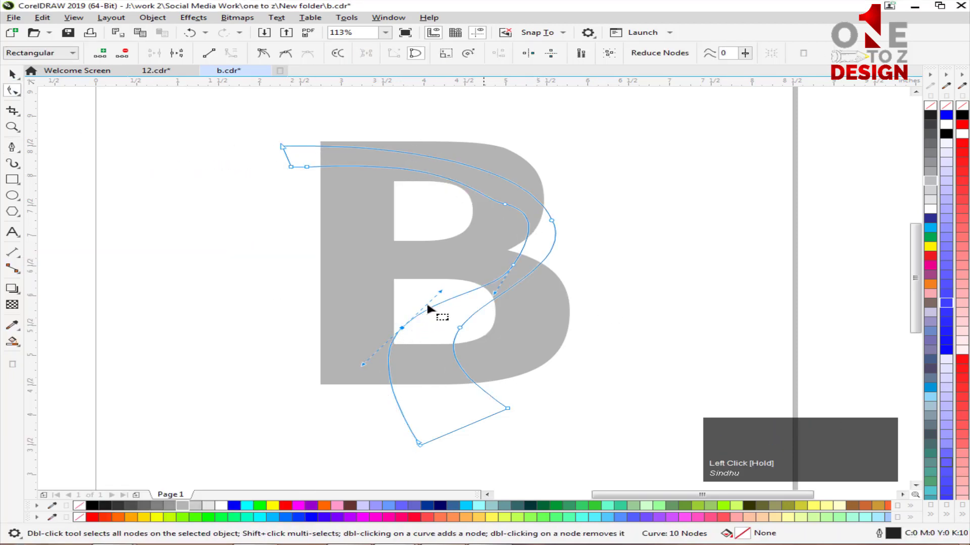
left_click_drag(512, 265, 522, 249)
double_click(504, 204)
key("space")
left_click(171, 505)
Remove the extra node near the ribbon's upper-left end and move the outer right-bend node slightly down and outward.
key("F10")
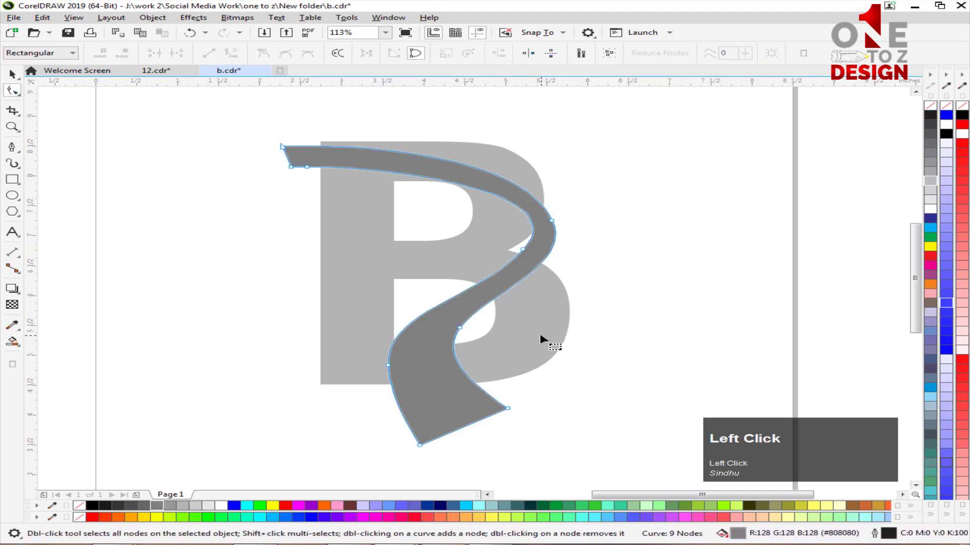
left_click_drag(314, 168, 339, 151)
left_click_drag(551, 220, 556, 234)
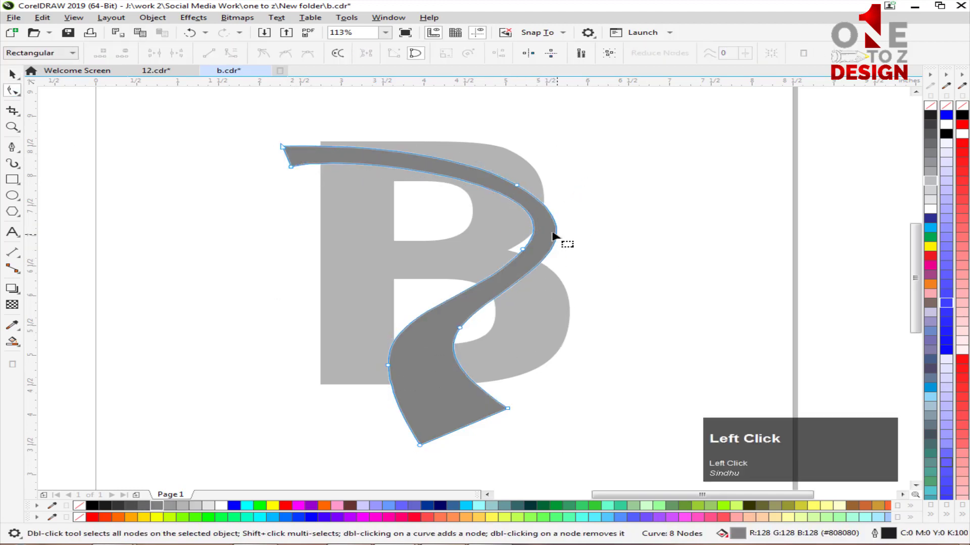
left_click_drag(529, 194, 524, 190)
key("space")
key("F10")
Nudge the ribbon's lower-left bend node slightly up and its inner right-bend node slightly up and outward.
left_click_drag(388, 365, 389, 358)
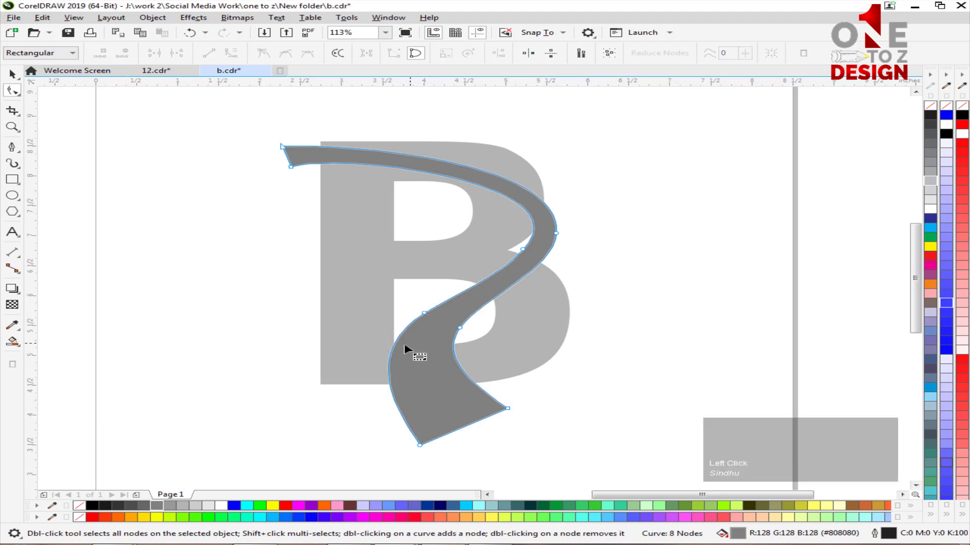
double_click(390, 358)
key("ctrl+z")
left_click_drag(522, 249, 529, 239)
key("space")
key("Escape")
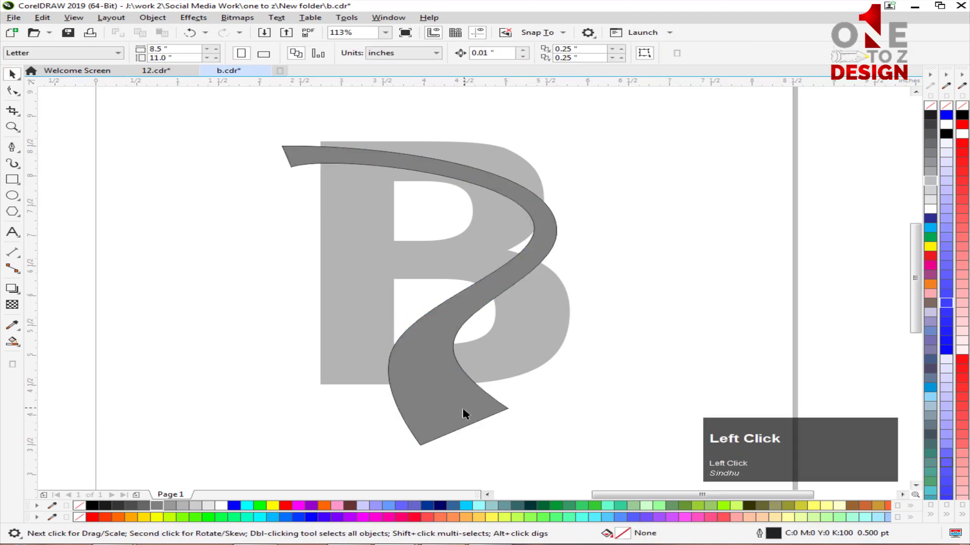
Pull the ribbon's bottom corner node straight down, replace the left-bend node with one farther up, and reshape the lower-left edge's curve.
key("F3")
key("F2")
left_click_drag(419, 245, 227, 392)
key("F10")
left_click(454, 445)
left_click_drag(455, 444, 455, 468)
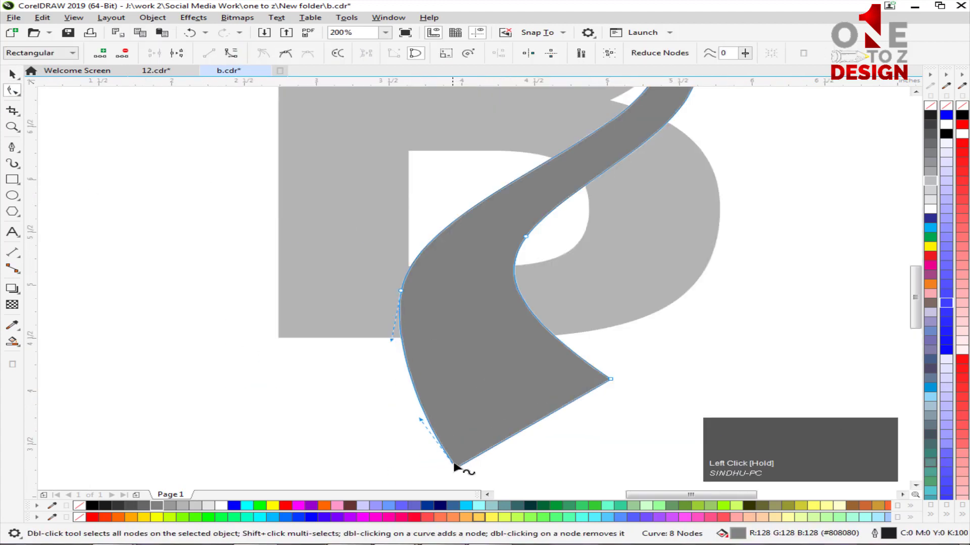
double_click(467, 211)
double_click(401, 291)
left_click(455, 468)
left_click_drag(392, 380, 373, 343)
scroll(730, 265, "down", 2)
key("space")
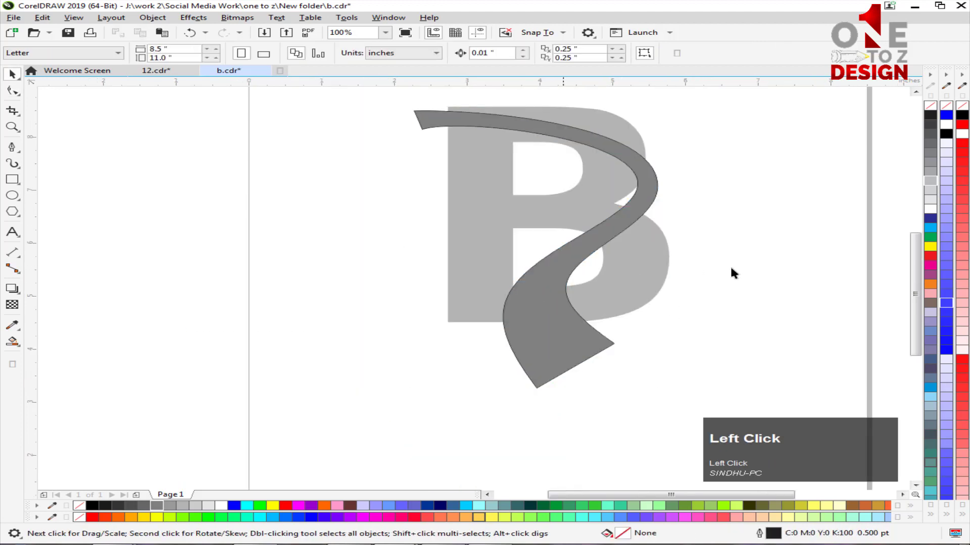
Refine the ribbon's curvature by replacing and slightly shifting nodes along its bends.
key("F10")
double_click(441, 300)
left_click_drag(319, 121, 324, 125)
left_click(362, 104)
double_click(609, 399)
left_click(455, 363)
scroll(609, 399, "down", 1)
Remove the ribbon's outline, keeping only its gray fill.
right_click(930, 105)
left_click(765, 258)
left_click(455, 313)
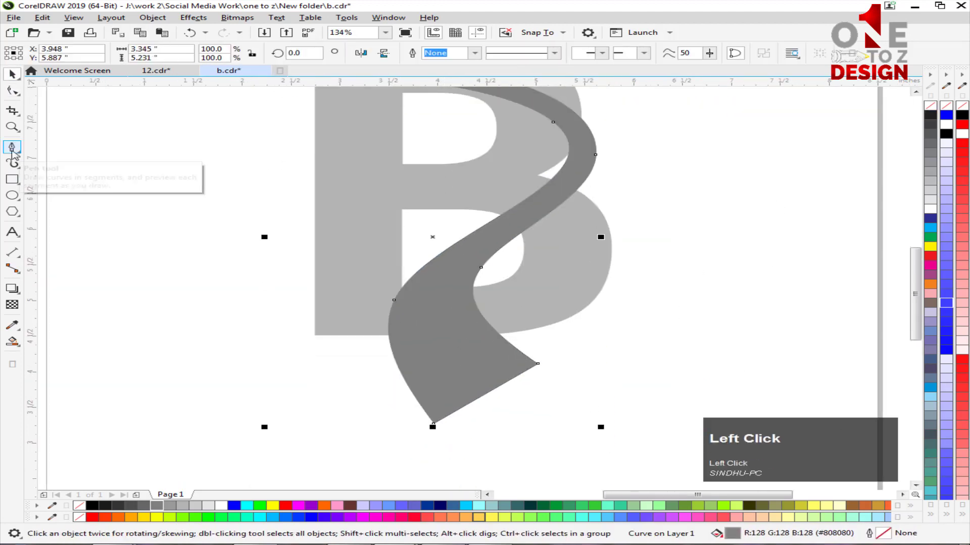
left_click(12, 148)
left_click(538, 364)
key("ctrl+z")
left_click(16, 152)
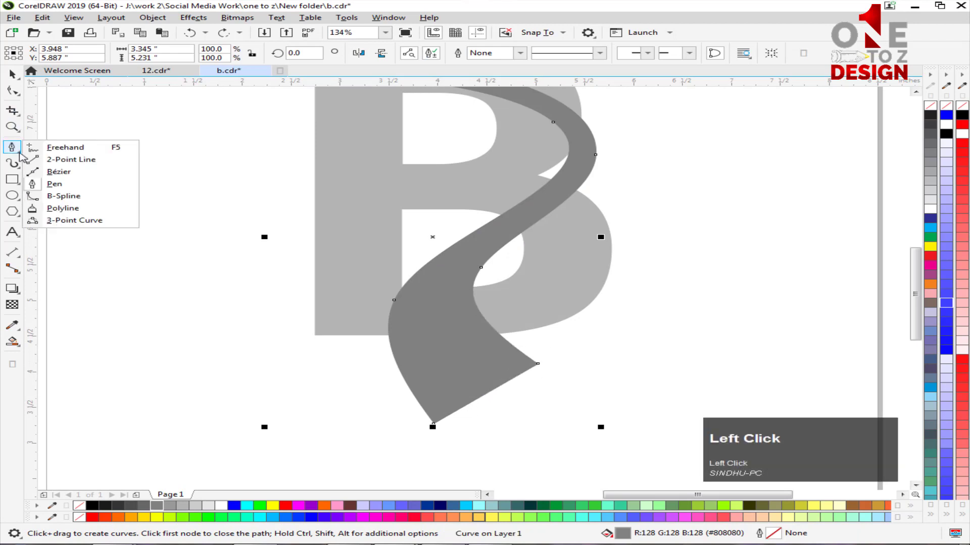
left_click(61, 158)
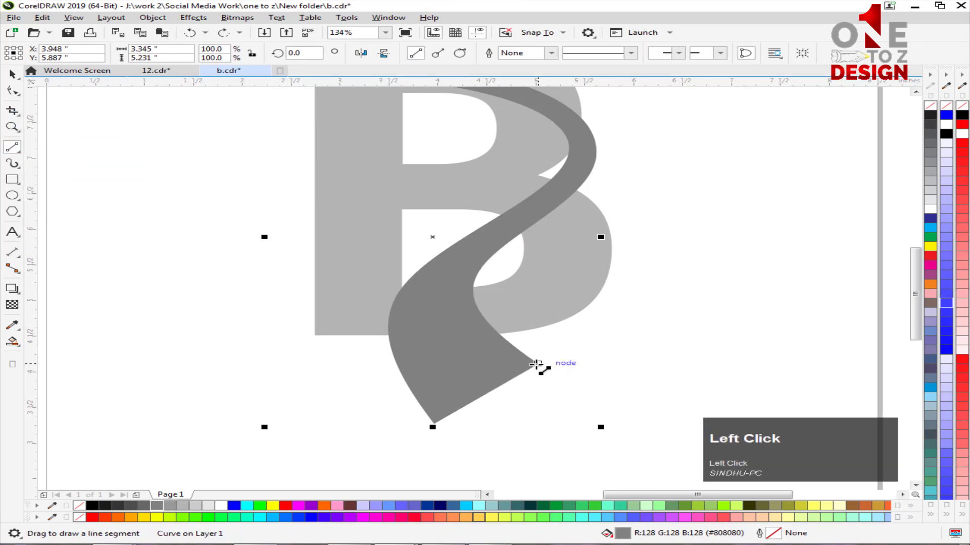
left_click(539, 384, "shift")
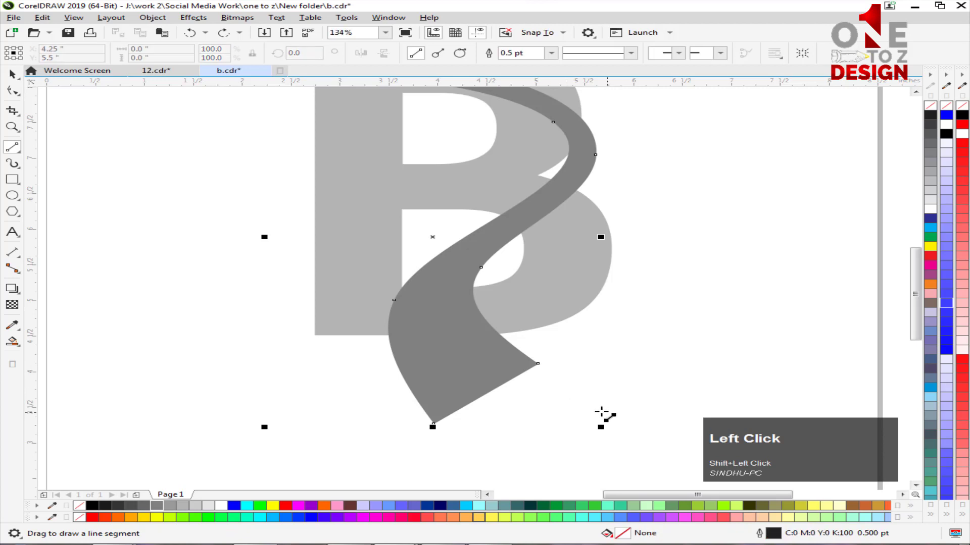
Draw a vertical line about 0.243 inches long straight down from the ribbon's lower-right corner with the Freehand tool.
key("F2")
left_click_drag(595, 331, 335, 444)
left_click(12, 74)
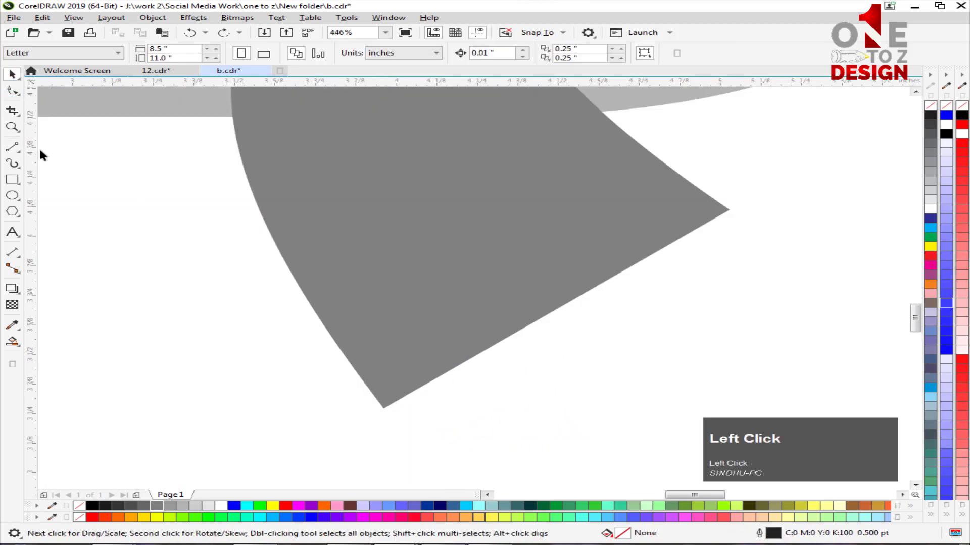
left_click(17, 153)
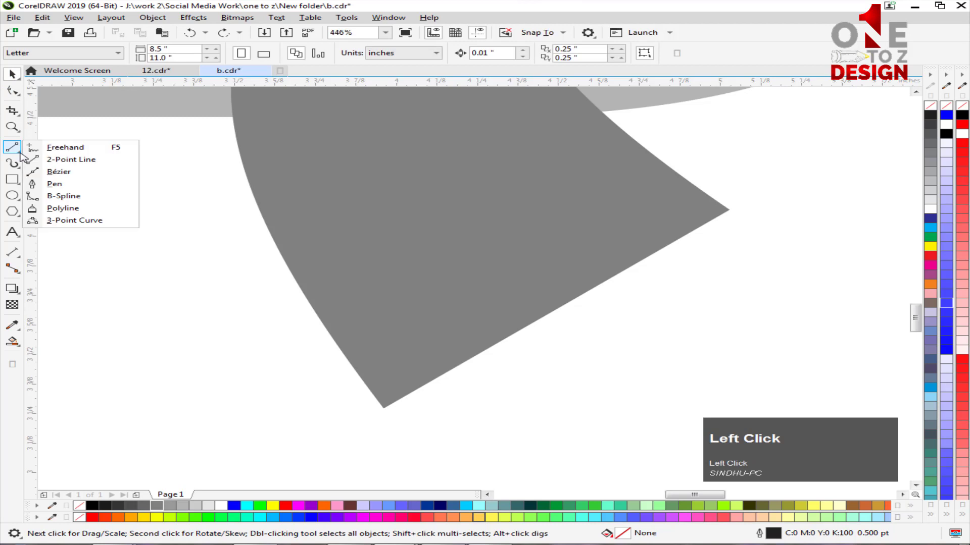
left_click(57, 150)
left_click(729, 210)
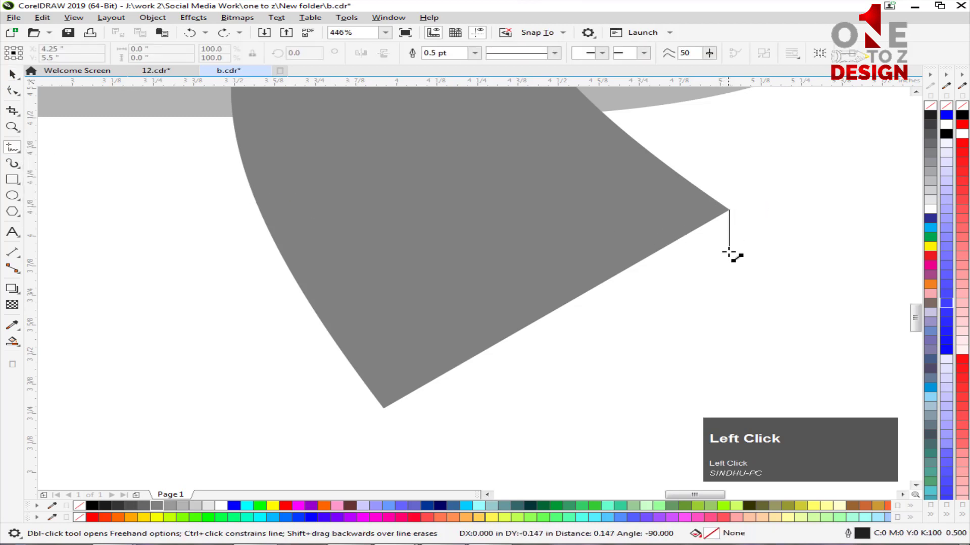
left_click(729, 271, "shift")
left_click(11, 72)
left_click(166, 223)
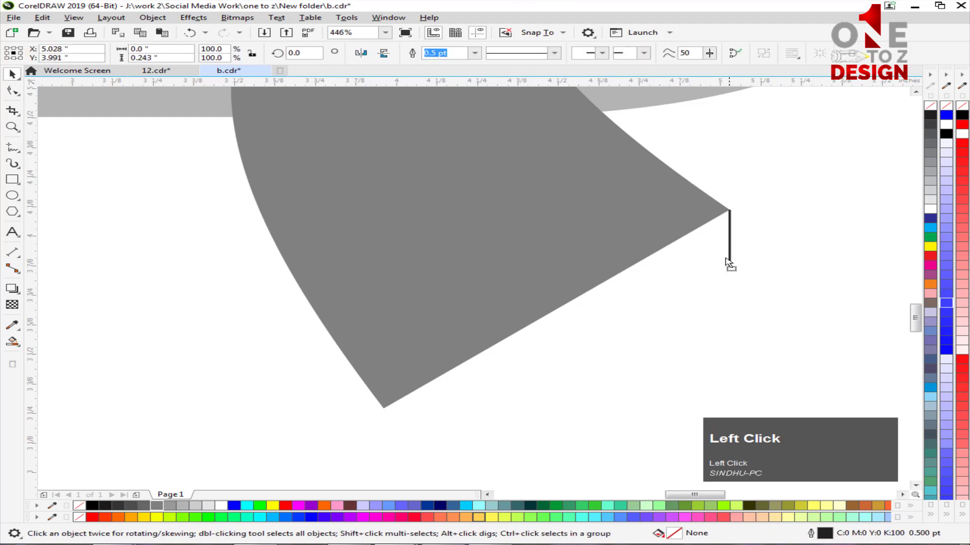
Place a copy of the short vertical line directly below the ribbon's bottom-left corner.
left_click_drag(729, 264, 386, 448)
right_click(386, 448)
left_click(481, 381)
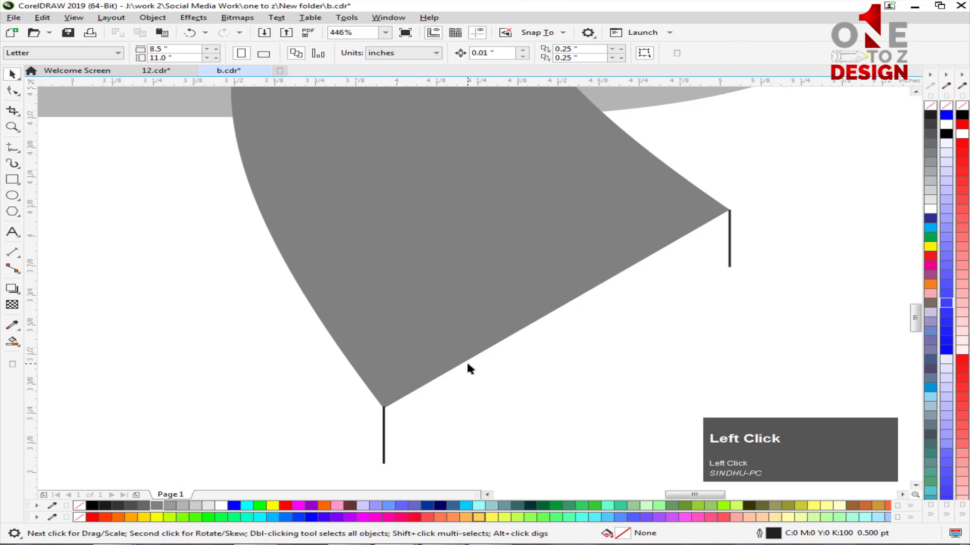
Using the Pen tool, connect the lower ends of both vertical lines and continue with a curve up to the ribbon's left bend.
key("F3")
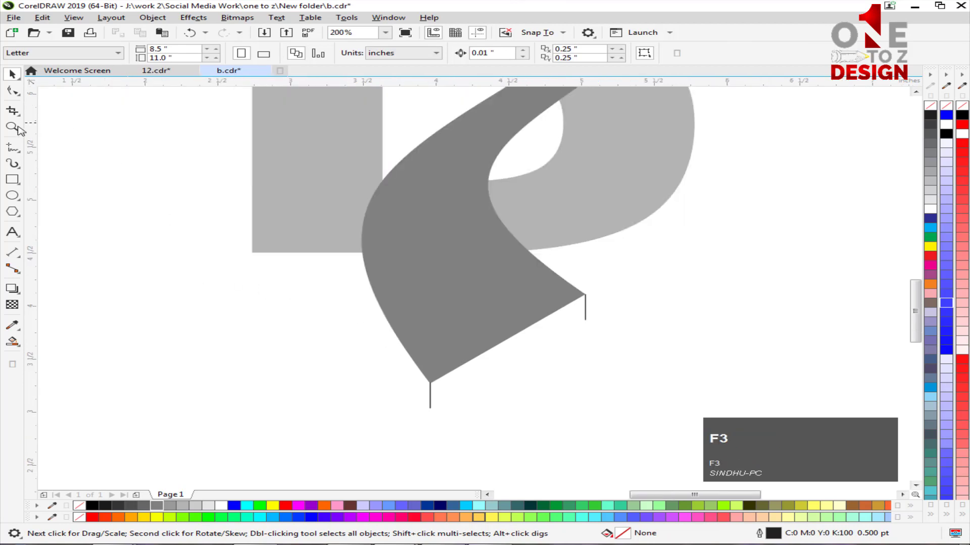
left_click(21, 155)
left_click(66, 186)
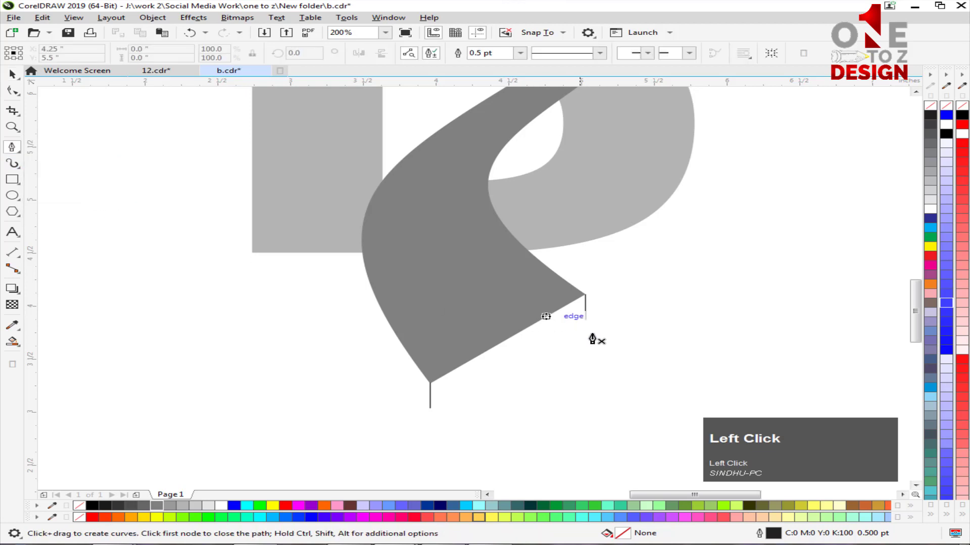
left_click(585, 320)
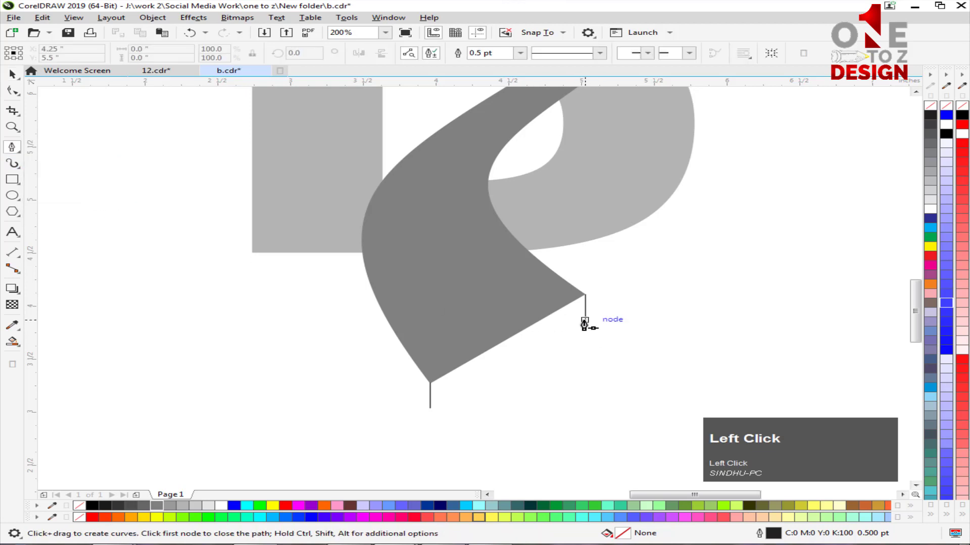
left_click(429, 409)
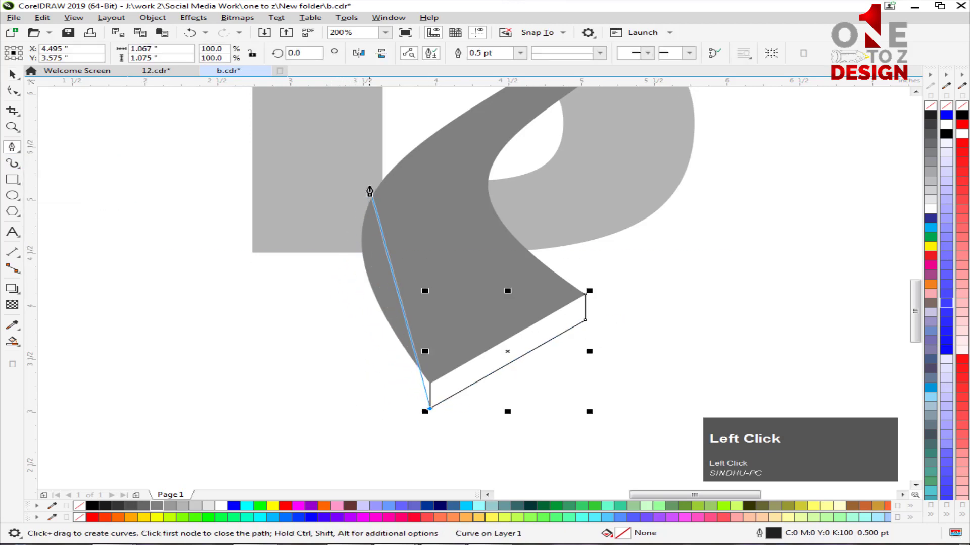
mouse_move(373, 194)
left_mouse_down()
mouse_move(461, 103)
mouse_move(455, 92)
mouse_move(420, 139)
mouse_move(459, 112)
mouse_move(464, 142)
left_mouse_up()
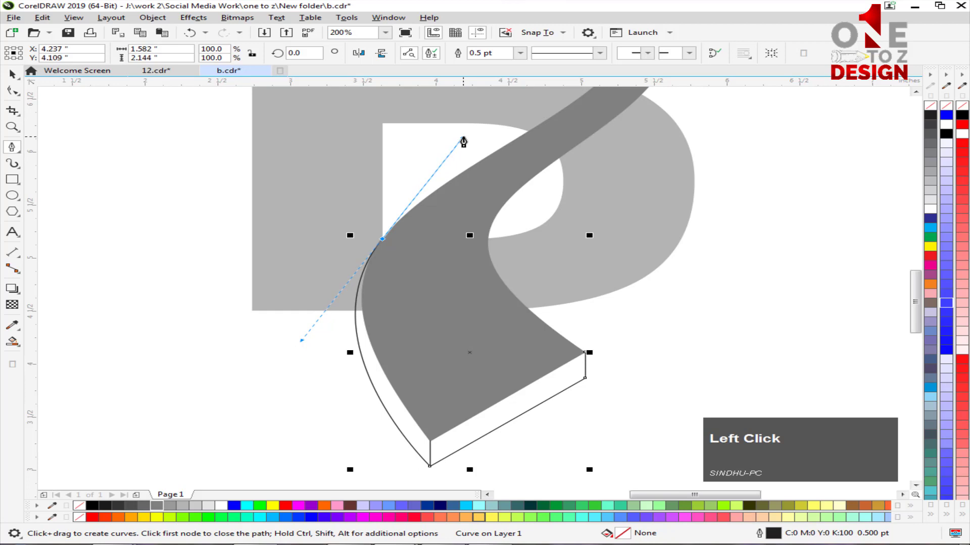
Move the thickness curve's end node up along the ribbon's left edge and stretch its handle so the curve bows outside the ribbon.
left_click(15, 76)
left_click(12, 90)
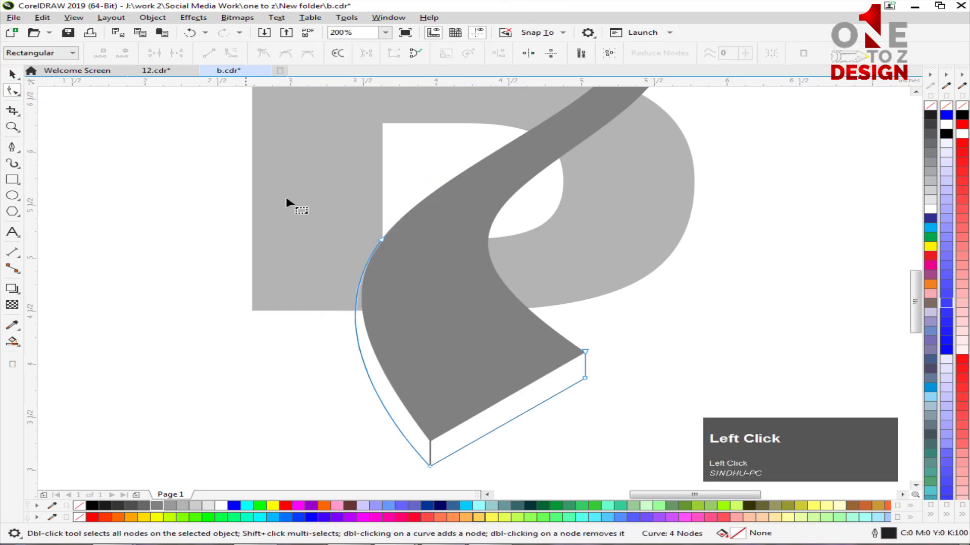
left_click_drag(381, 240, 399, 220)
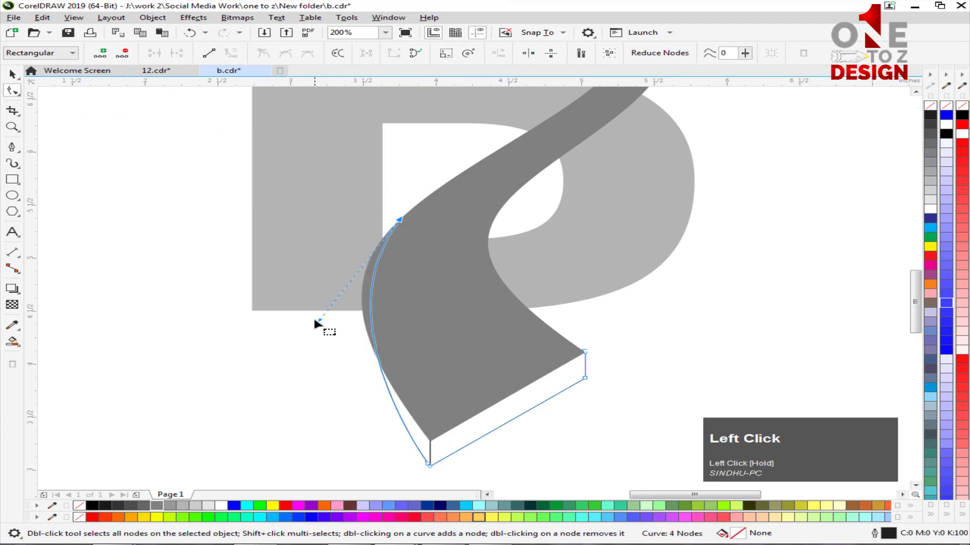
left_click_drag(318, 320, 280, 327)
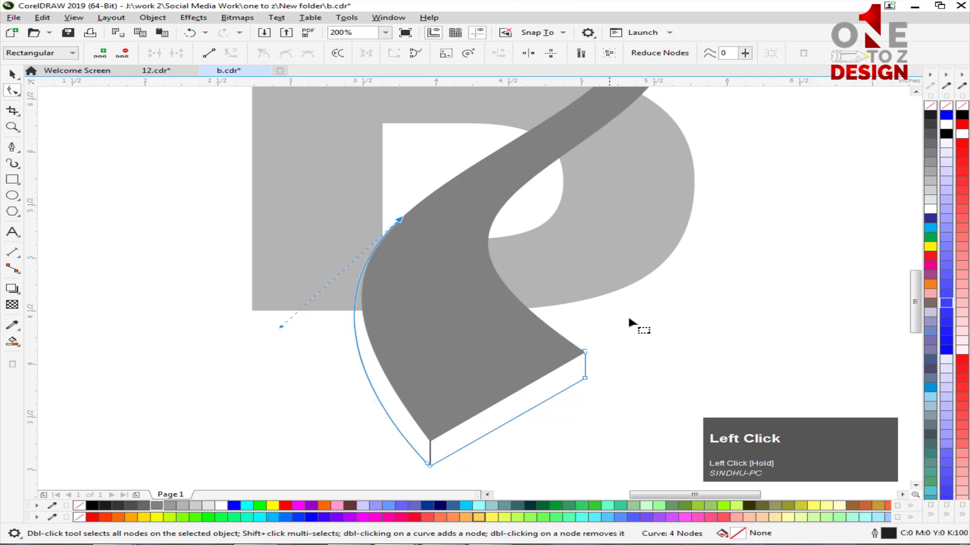
key("space")
left_click(699, 316)
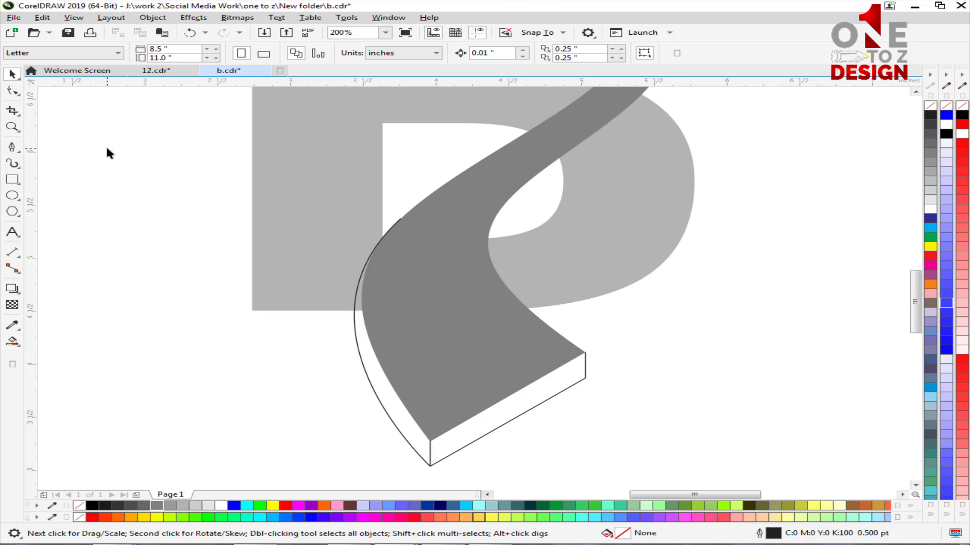
Draw a Pen curve beside the ribbon's right edge, from the outer right bend down to the lower inner bend.
key("F3")
mouse_move(450, 177)
left_mouse_down()
mouse_move(448, 62)
mouse_move(422, 177)
left_mouse_up()
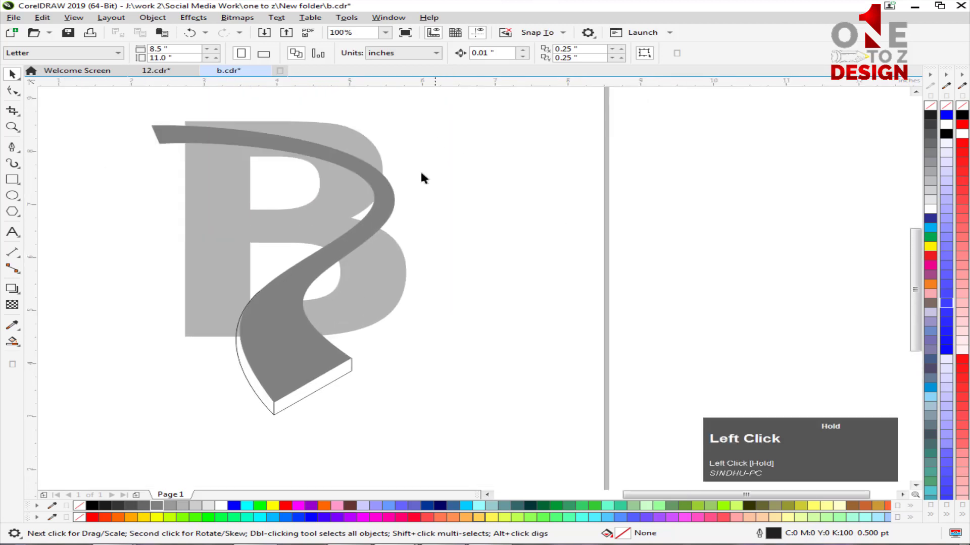
key("z")
left_click_drag(513, 145, 152, 331)
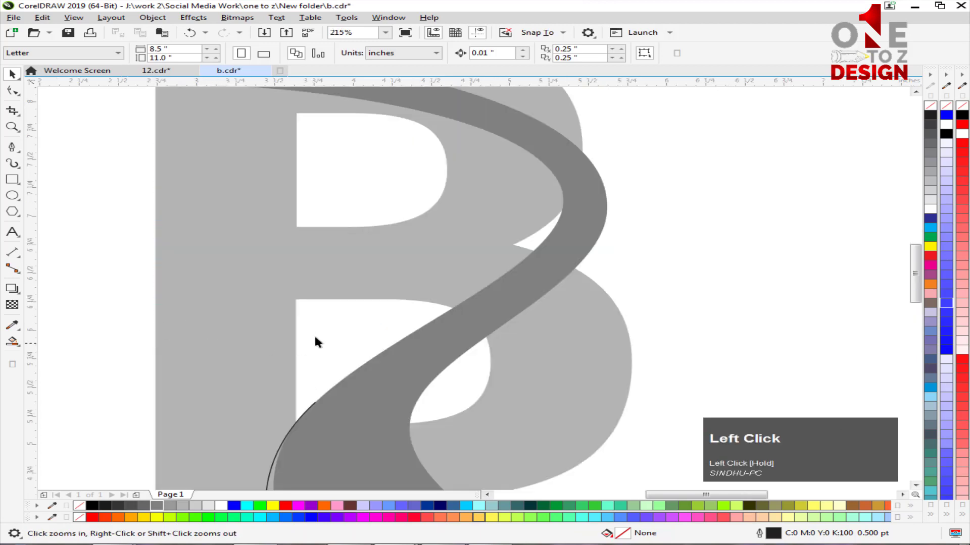
left_click(11, 147)
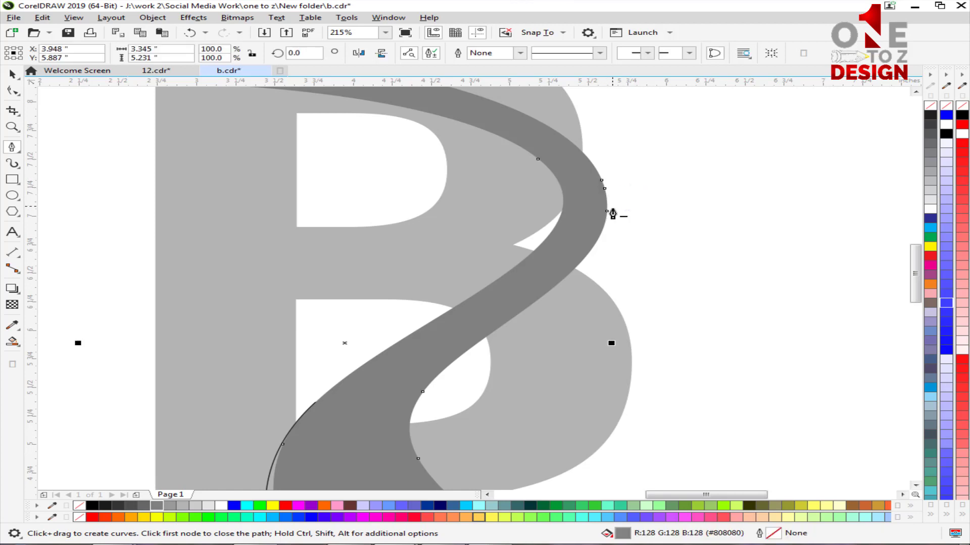
left_click(611, 216)
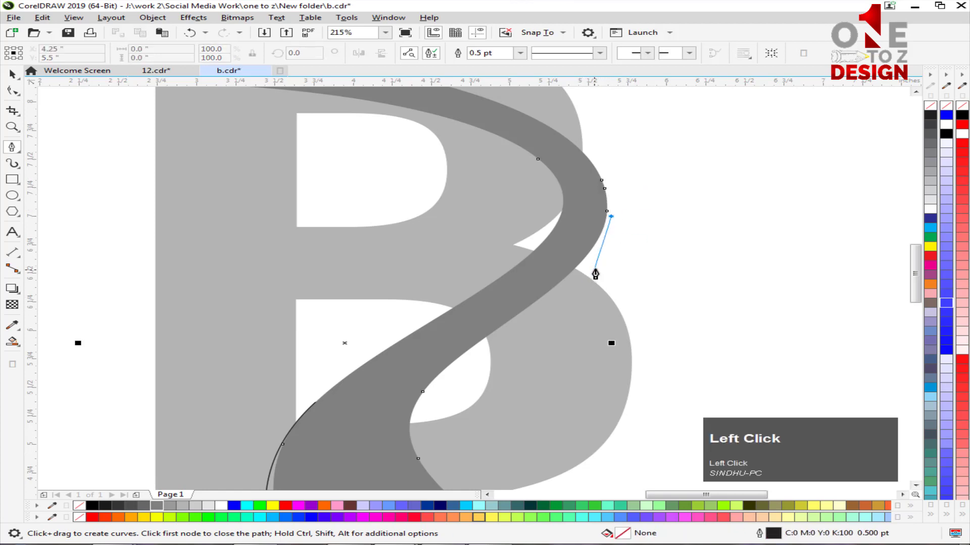
left_click_drag(599, 270, 583, 284)
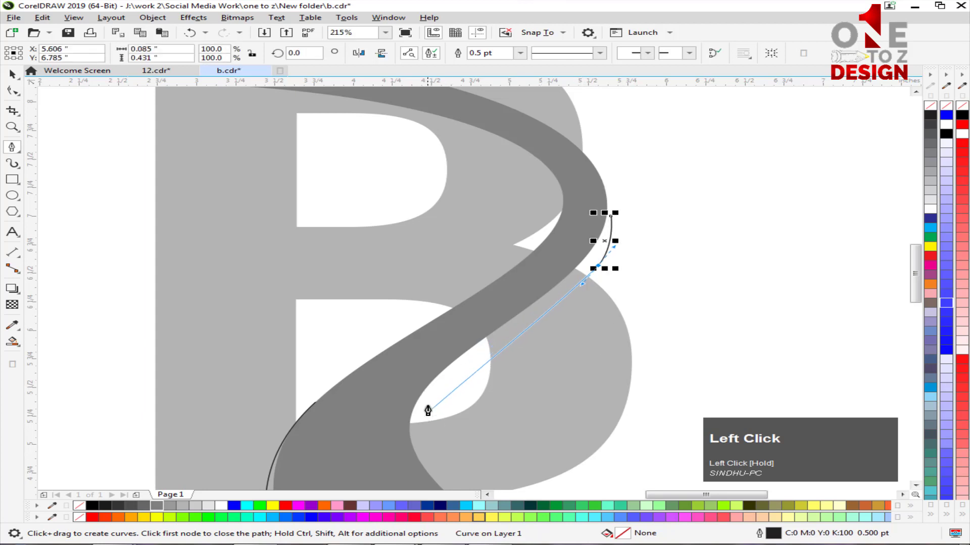
left_click_drag(451, 384, 429, 410)
left_click_drag(412, 444, 420, 478)
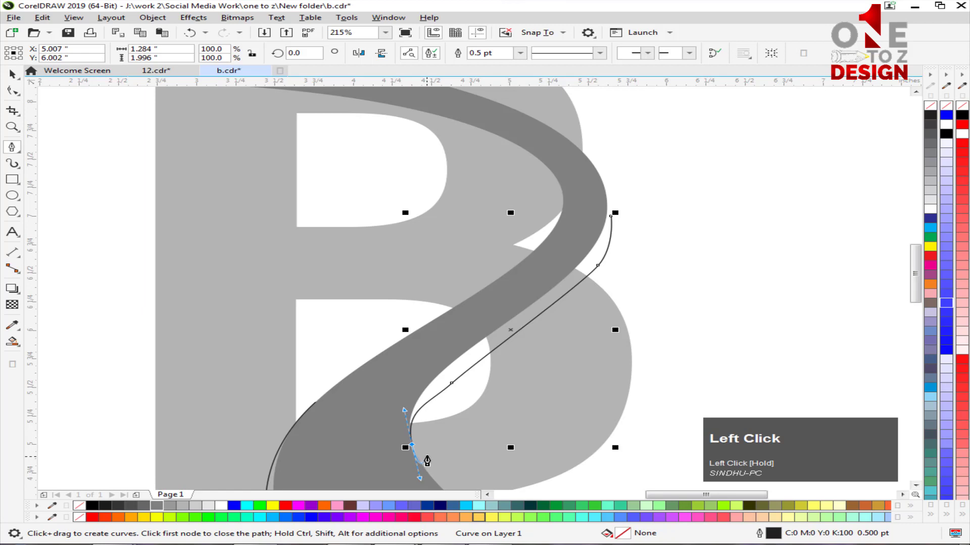
key("Escape")
Move the upper end node of the right-hand thickness curve onto the outer edge of the ribbon's right bend.
left_click(13, 89)
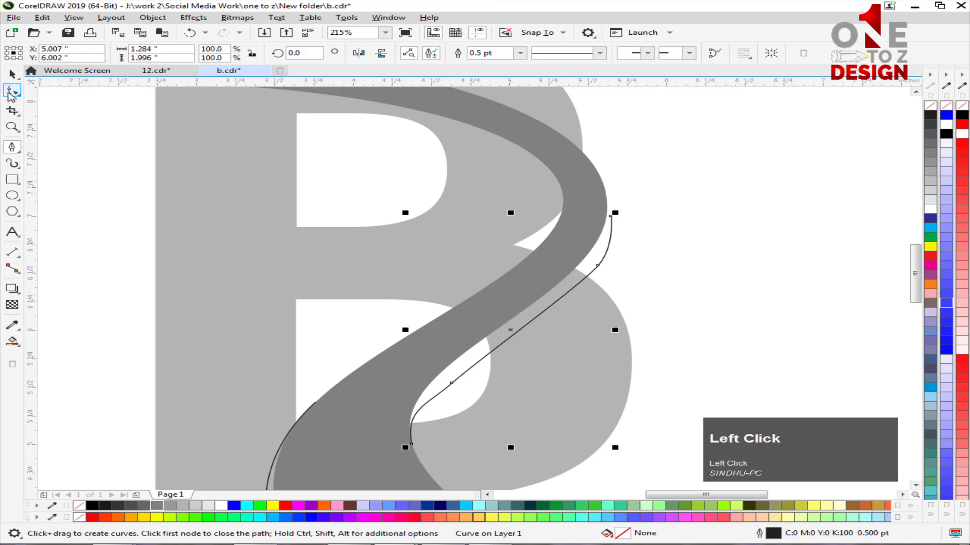
key("F2")
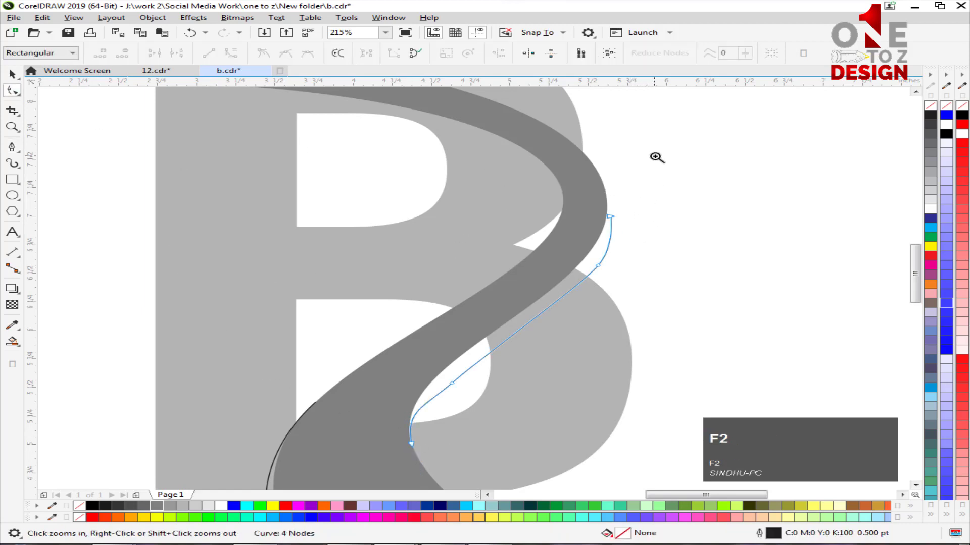
left_click(649, 202)
left_click_drag(549, 243, 541, 197)
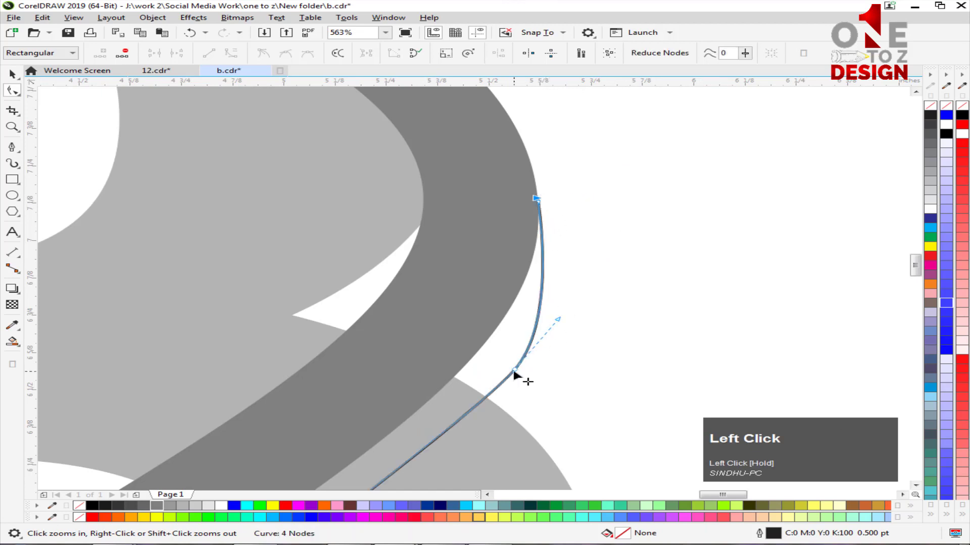
Delete the two middle nodes of the right-hand thickness curve and stretch its upper handle to smooth the bend.
key("F3")
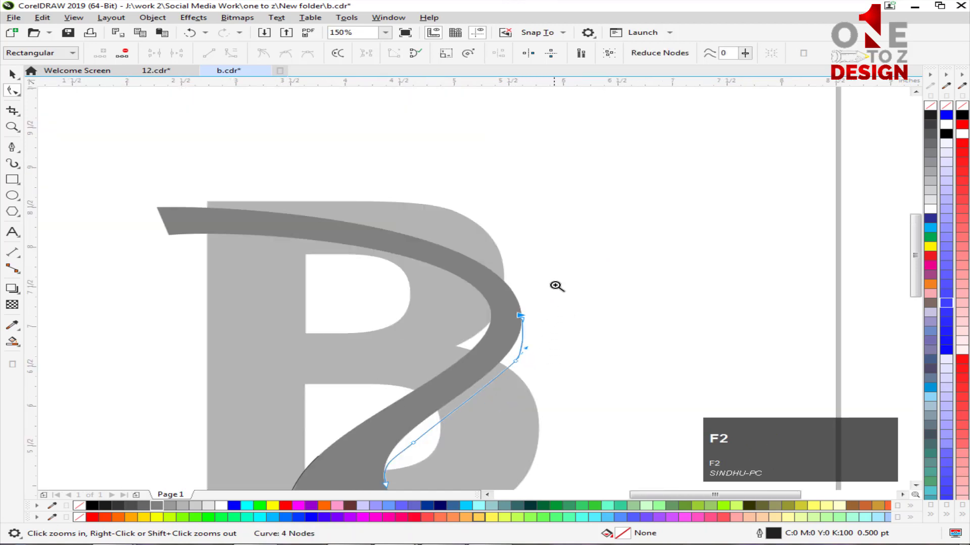
left_click_drag(556, 286, 346, 450)
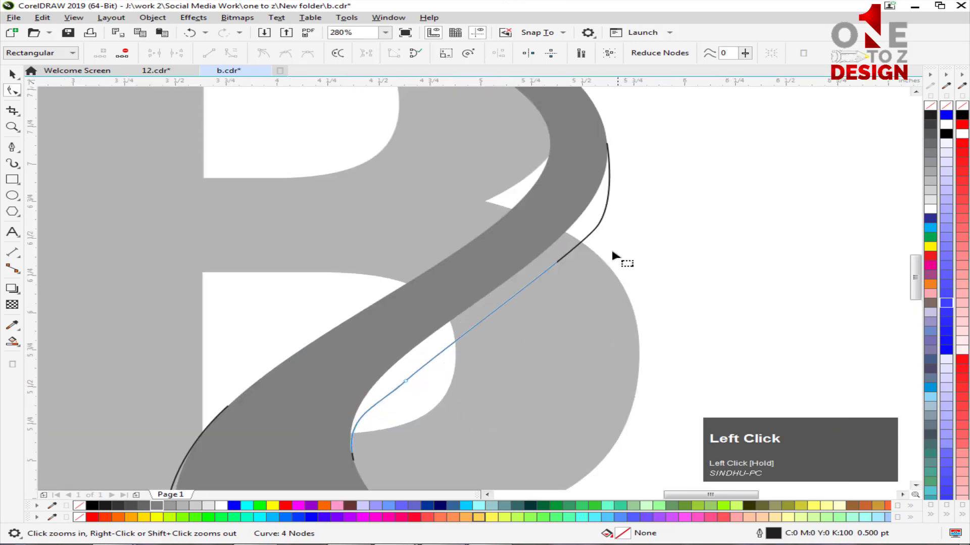
left_click_drag(571, 254, 591, 235)
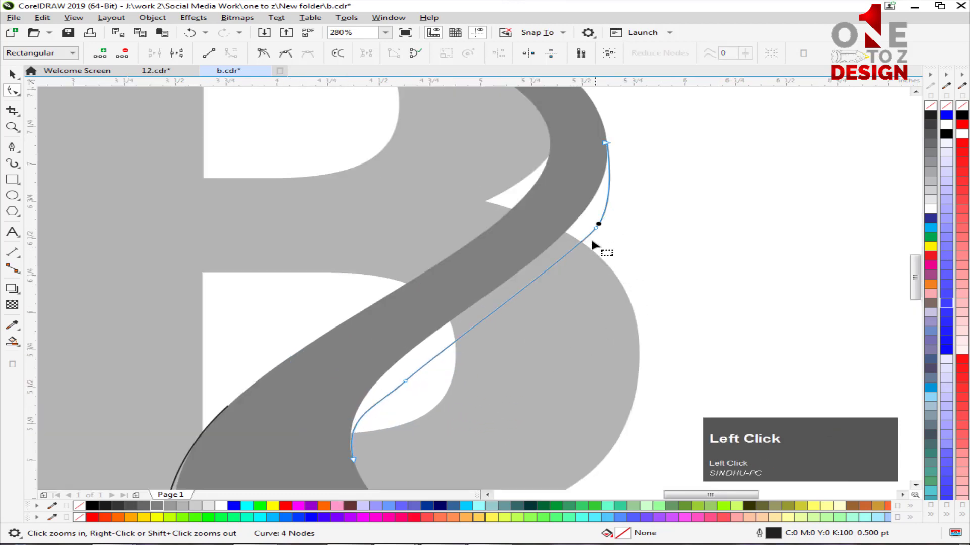
double_click(596, 225)
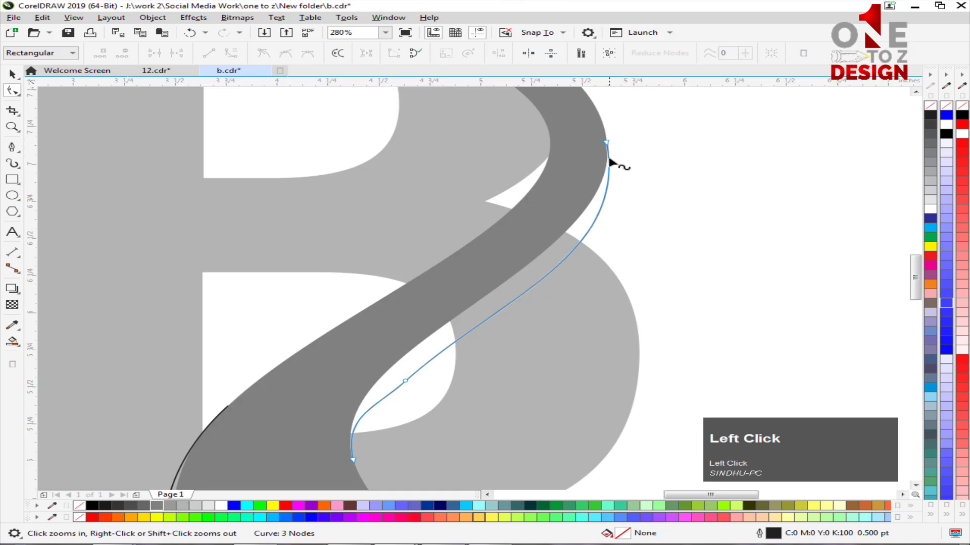
left_click(608, 144)
left_click_drag(627, 256, 635, 278)
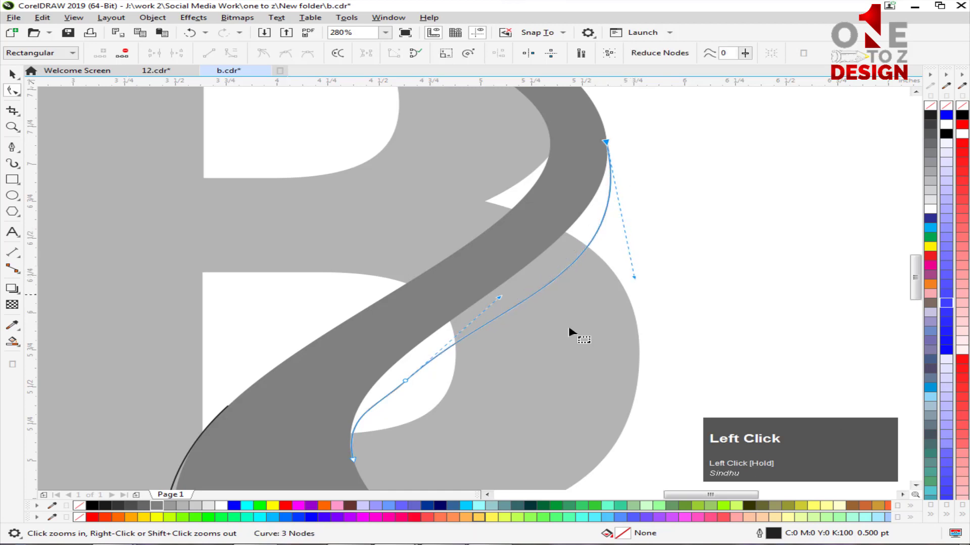
double_click(405, 379)
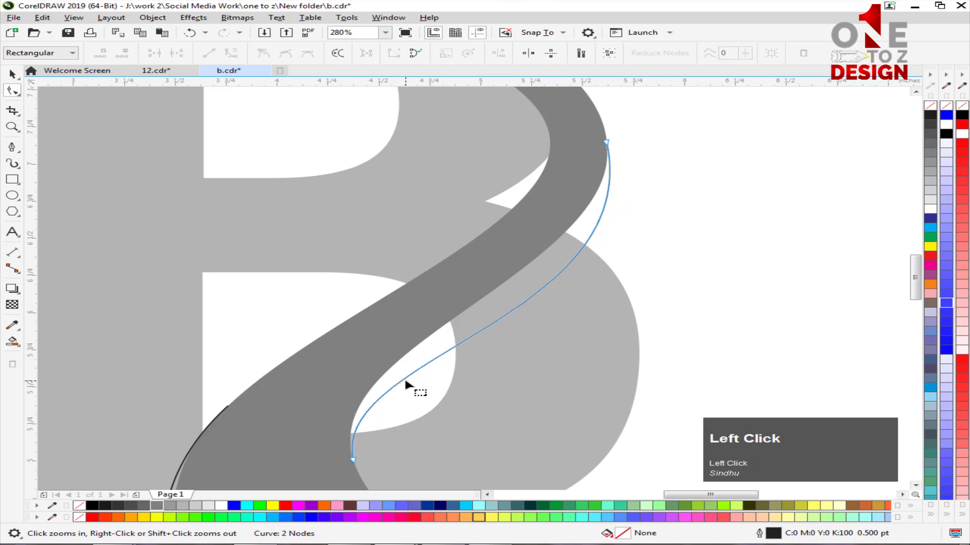
Reshape the right-hand thickness curve with both end handles and shift its lower end node down along the ribbon's inner edge.
left_click(353, 460)
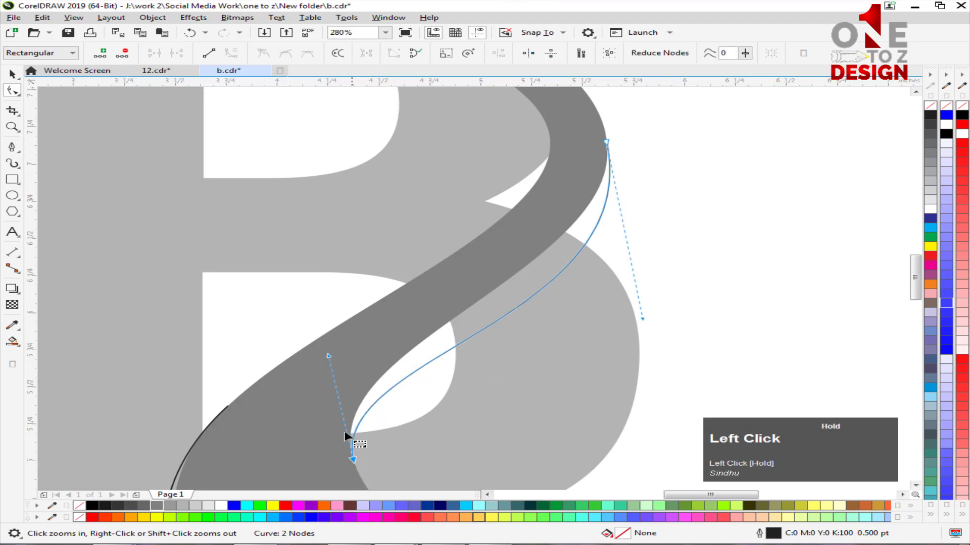
mouse_move(330, 356)
left_mouse_down()
mouse_move(322, 367)
mouse_move(319, 357)
left_mouse_up()
left_click_drag(643, 319, 653, 327)
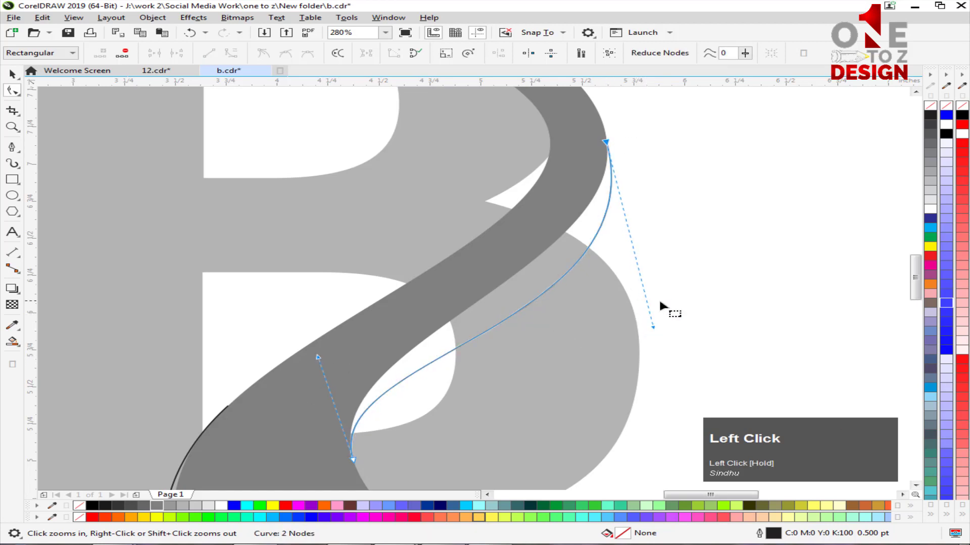
left_click_drag(352, 460, 359, 475)
left_click_drag(324, 372, 314, 363)
key("space")
left_click(717, 311)
Fine-tune the upper handle of the right-hand thickness curve by moving it slightly upward.
key("F3")
key("F3")
key("F2")
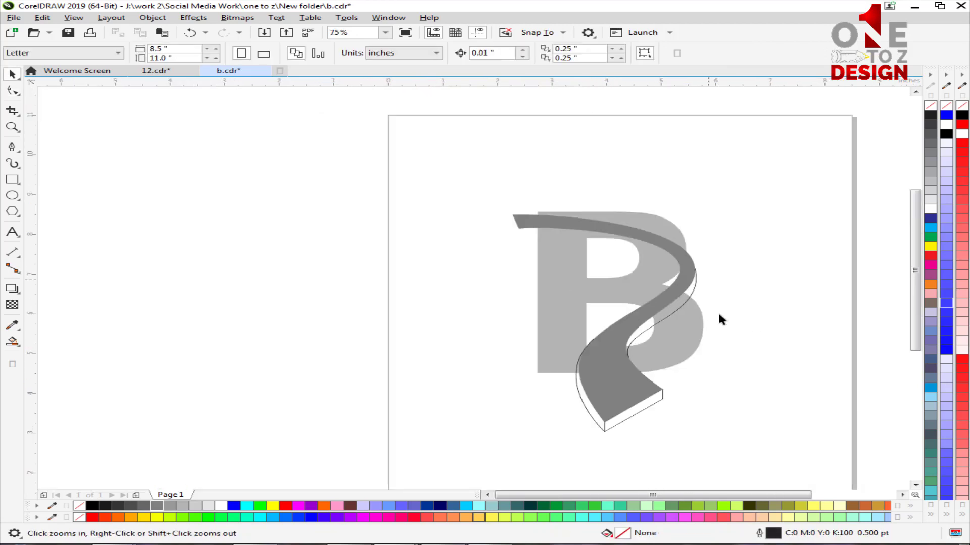
left_click_drag(601, 244, 727, 365)
left_click(523, 288)
left_click(12, 91)
left_click_drag(606, 324, 602, 307)
key("space")
left_click(631, 287)
Draw a freehand diagonal line about 0.12 inches long, running down and left from the upper corner of the ribbon's top-left tip.
key("F3")
key("F2")
left_click_drag(259, 126, 611, 317)
left_click(19, 151)
left_click(51, 149)
left_click(178, 106)
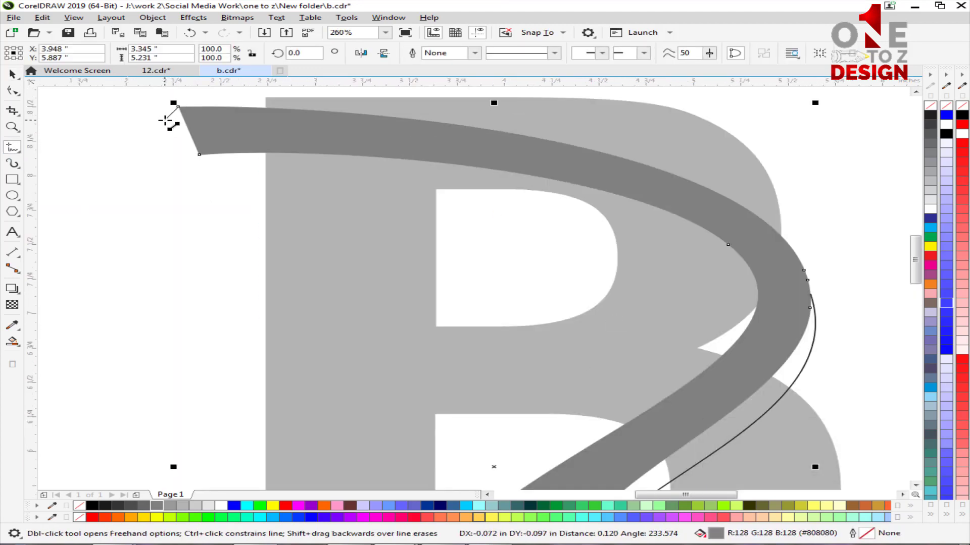
left_click(165, 120)
left_click(12, 74)
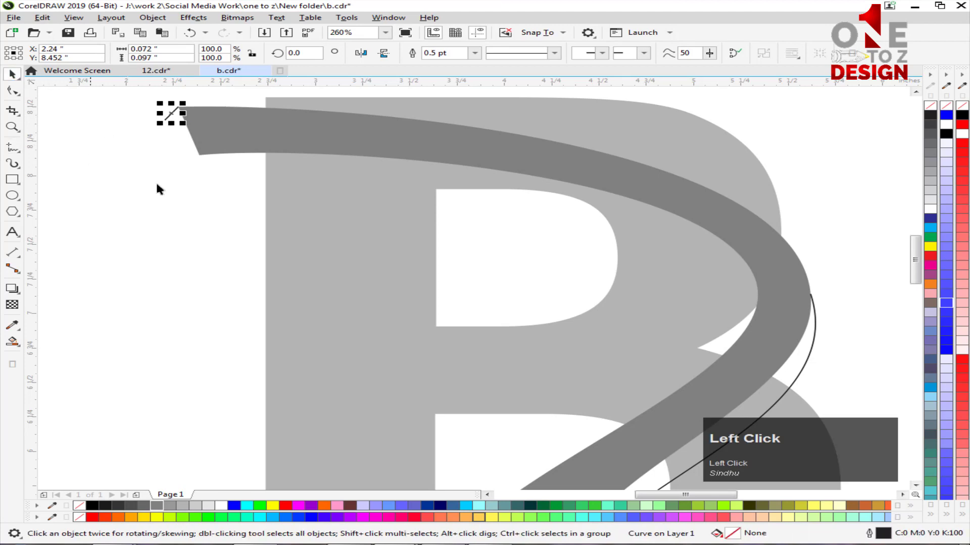
Place a copy of the short diagonal line at the lower corner of the ribbon's top-left tip.
key("z")
left_click_drag(151, 99, 318, 205)
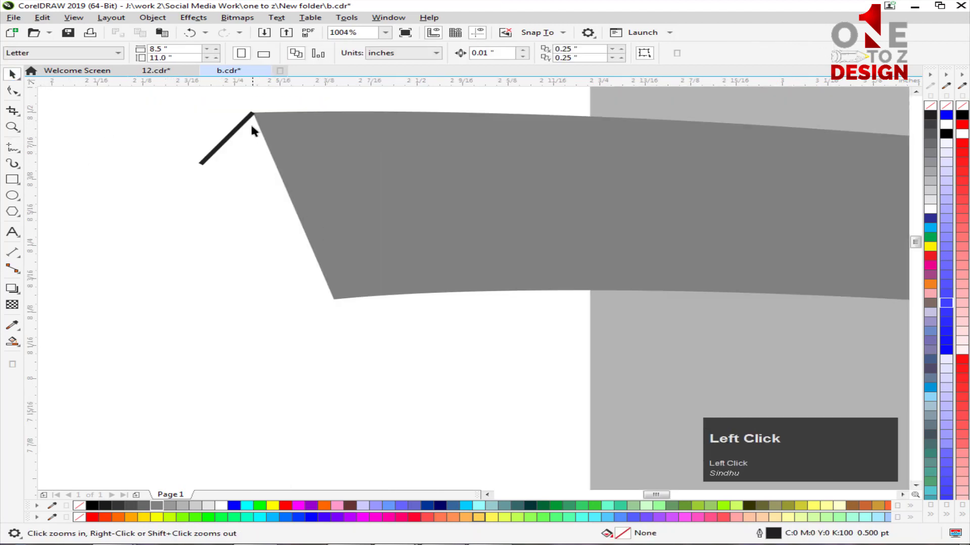
left_click_drag(234, 133, 696, 488)
right_click(315, 318)
left_click(333, 366)
Using the Pen tool, connect the outer ends of both diagonal lines and continue with a curve below the ribbon to its right inner bend.
key("F3")
key("F3")
key("F2")
left_click(13, 147)
left_click(51, 167)
left_click(156, 125)
left_click(143, 138)
left_click(164, 185)
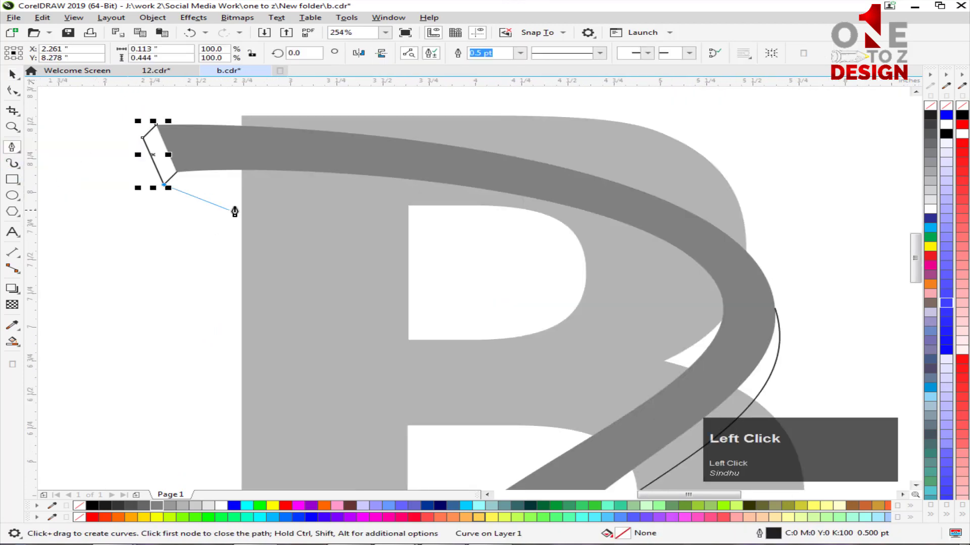
left_click_drag(576, 219, 743, 341)
key("Escape")
Delete the middle node of the upper thickness curve, then adjust its right end node and handle to follow the ribbon's inner bend.
left_click(12, 74)
left_click(12, 91)
double_click(576, 220)
left_click(721, 295)
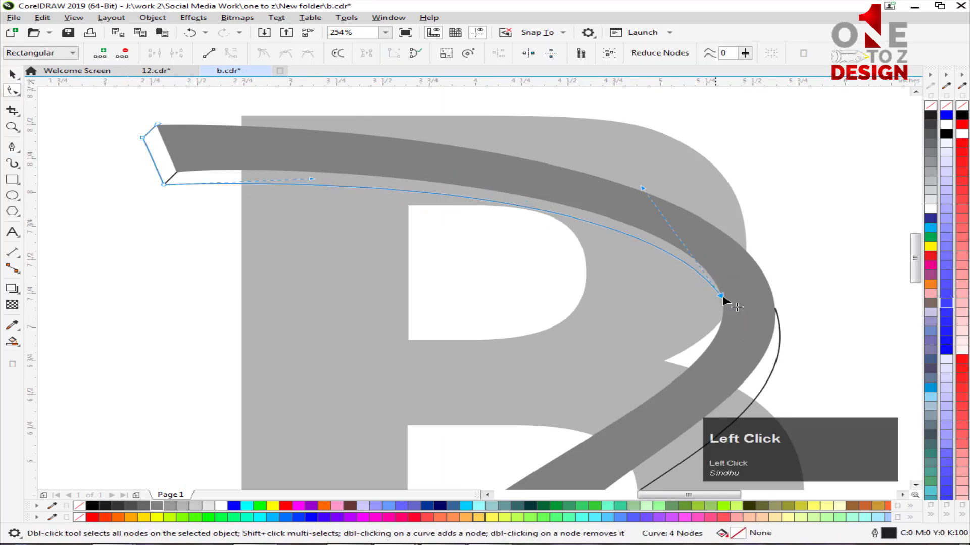
left_click_drag(677, 212, 665, 192)
left_click(12, 74)
left_click(139, 225)
Save the drawing with the completed thickness outlines.
key("F3")
key("F3")
key("F2")
left_click_drag(321, 227, 638, 444)
key("ctrl+s")
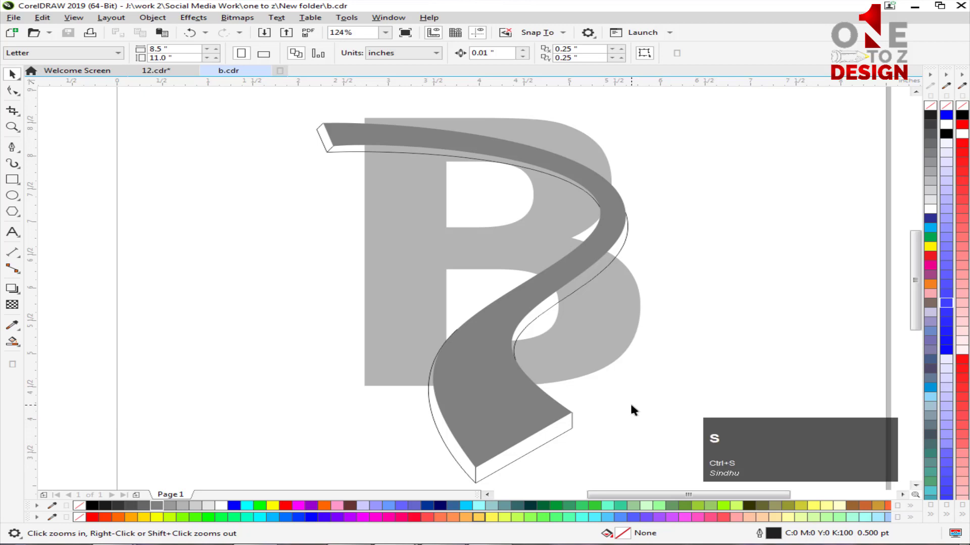
left_click(631, 406)
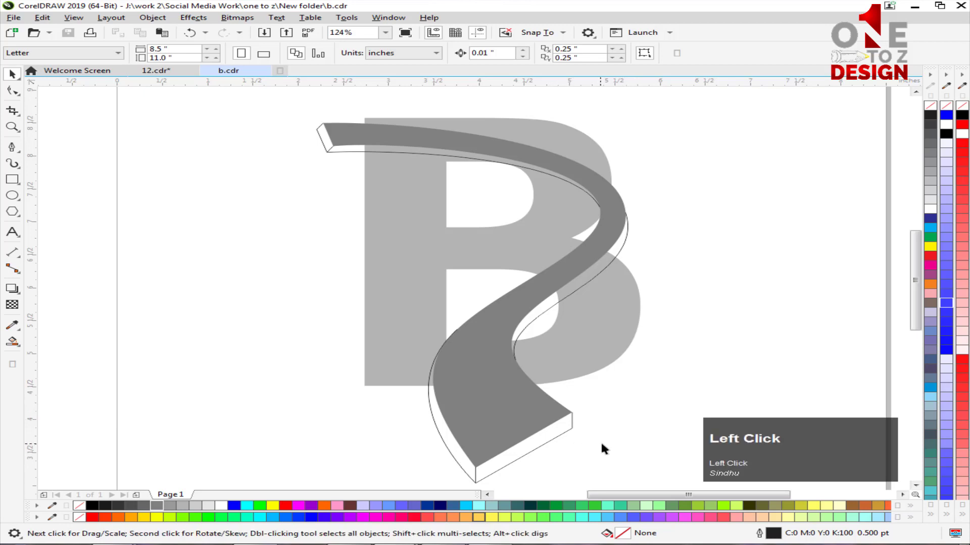
Unlock the letter B text object.
left_click(381, 305)
right_click(382, 305)
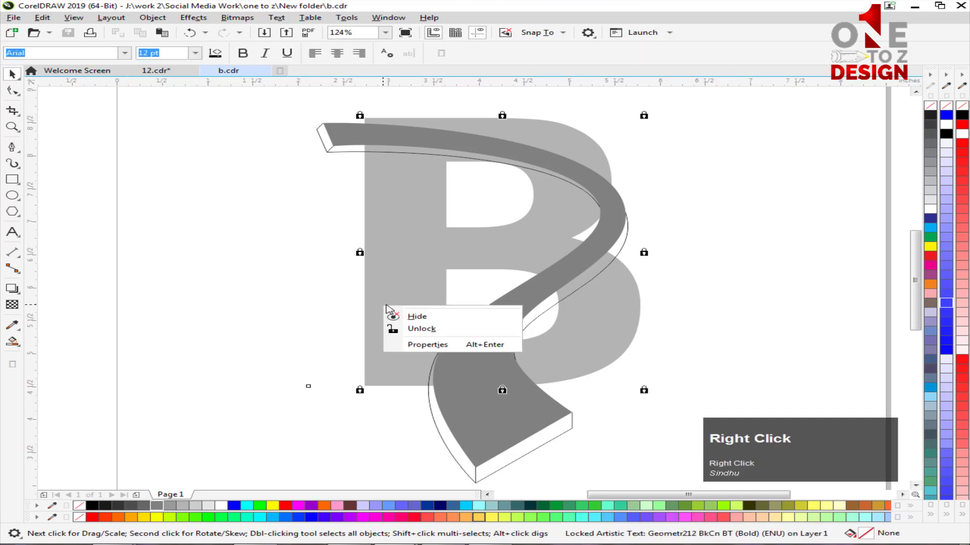
left_click(424, 329)
left_click(706, 325)
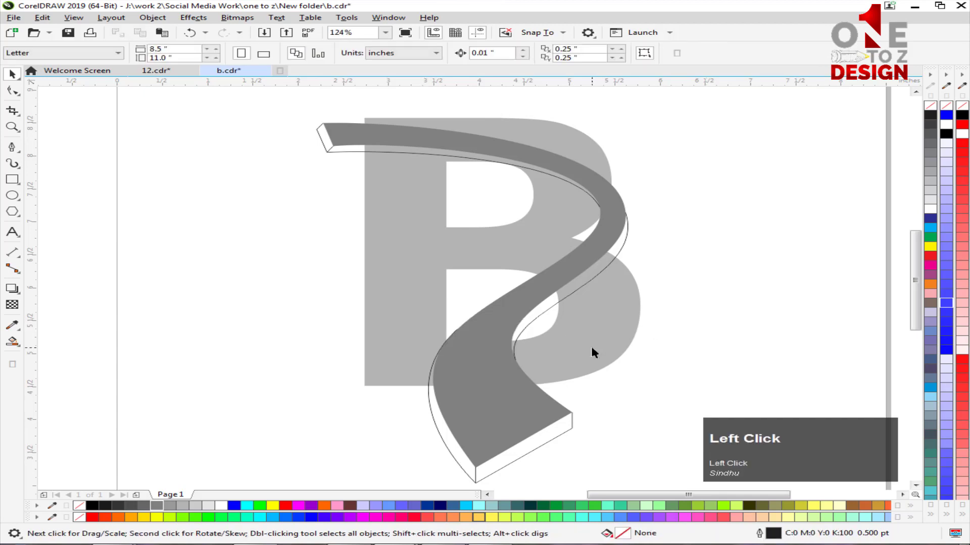
Give the letter B a black outline and a white fill.
left_click(591, 346)
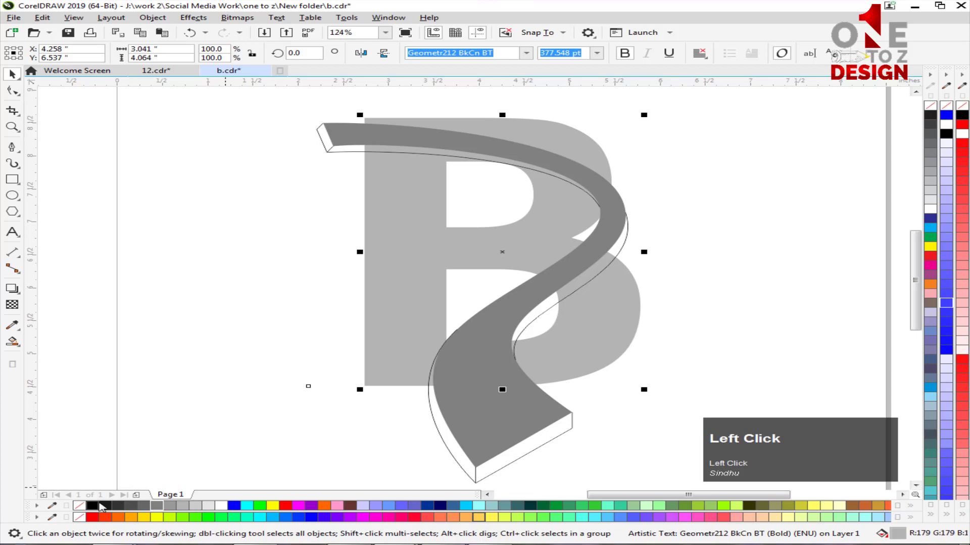
right_click(100, 505)
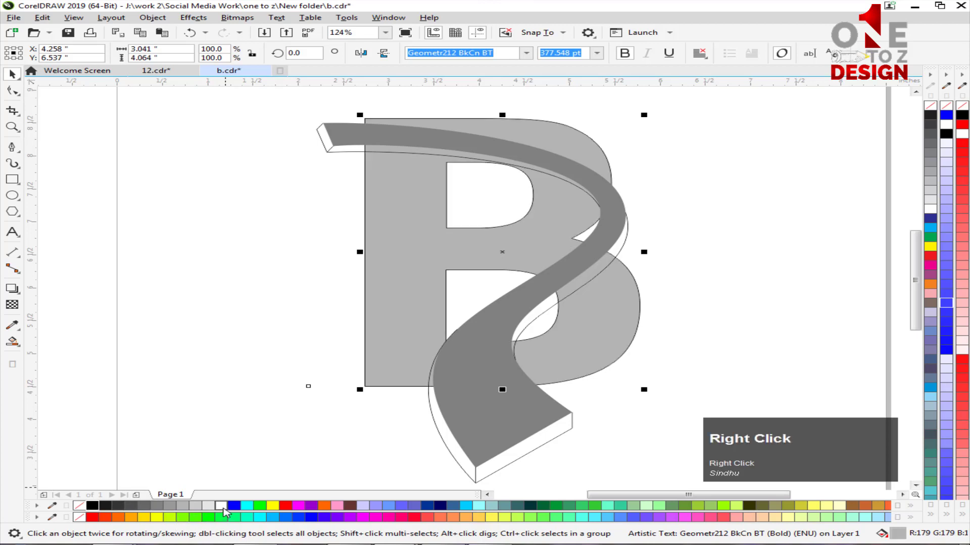
left_click(221, 506)
left_click(222, 359)
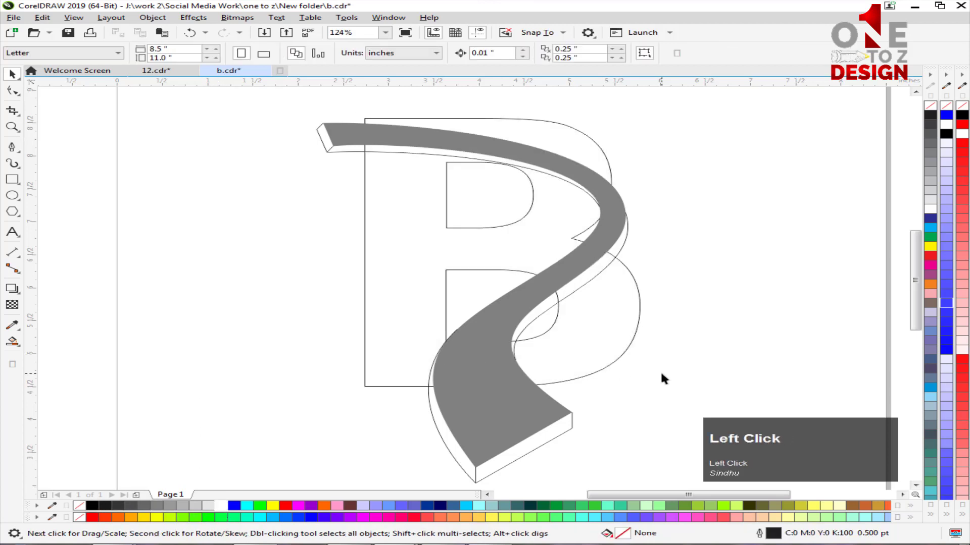
Try to bring the white-filled letter B in front of the ribbon.
left_click(601, 347)
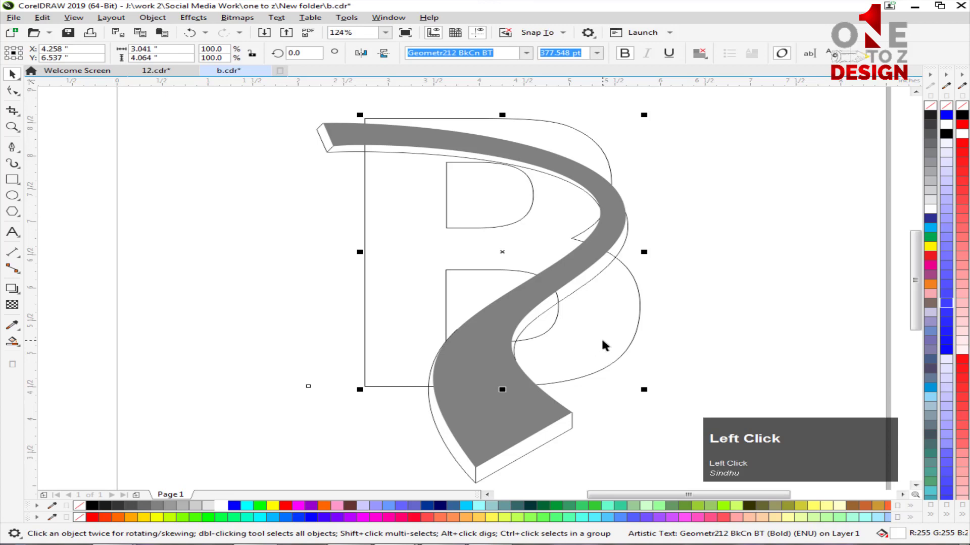
key("ctrl+Page_Up")
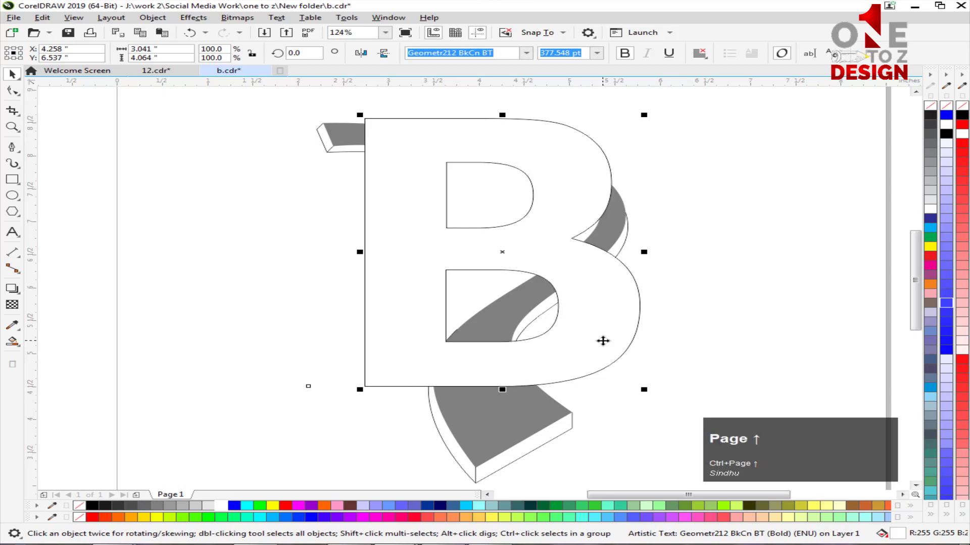
key("ctrl+z")
left_click(140, 212)
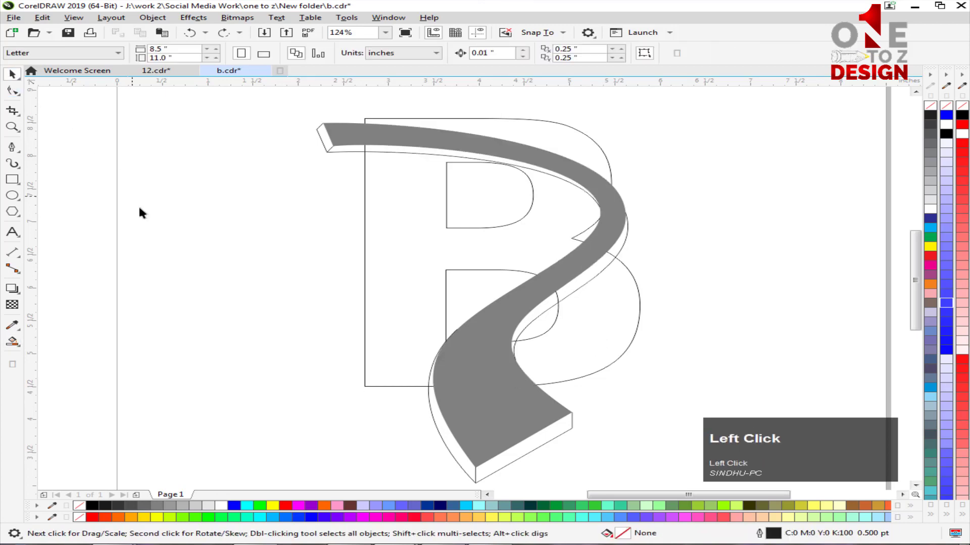
Remove the letter B's fill and bring its outline in front of the ribbon.
left_click(388, 292)
key("ctrl+Page_Up")
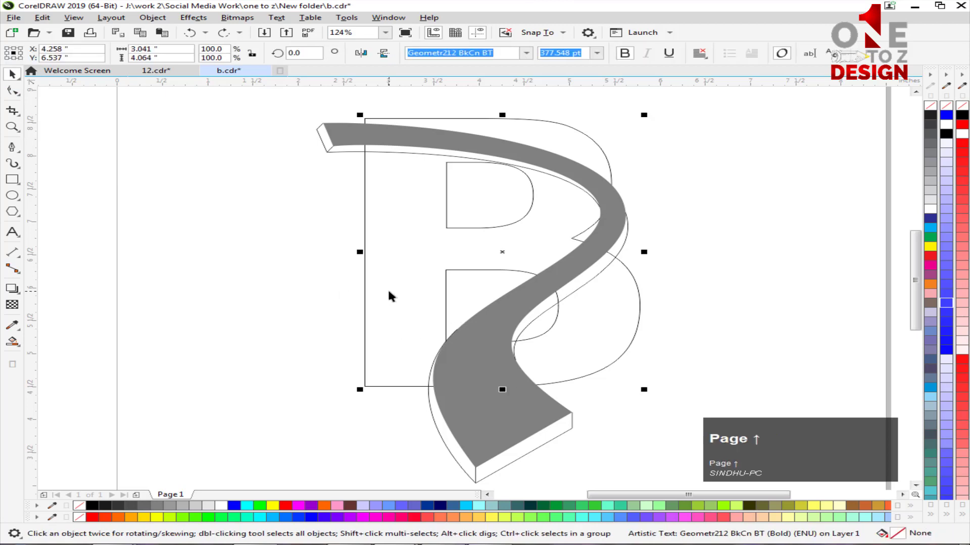
left_click(219, 320)
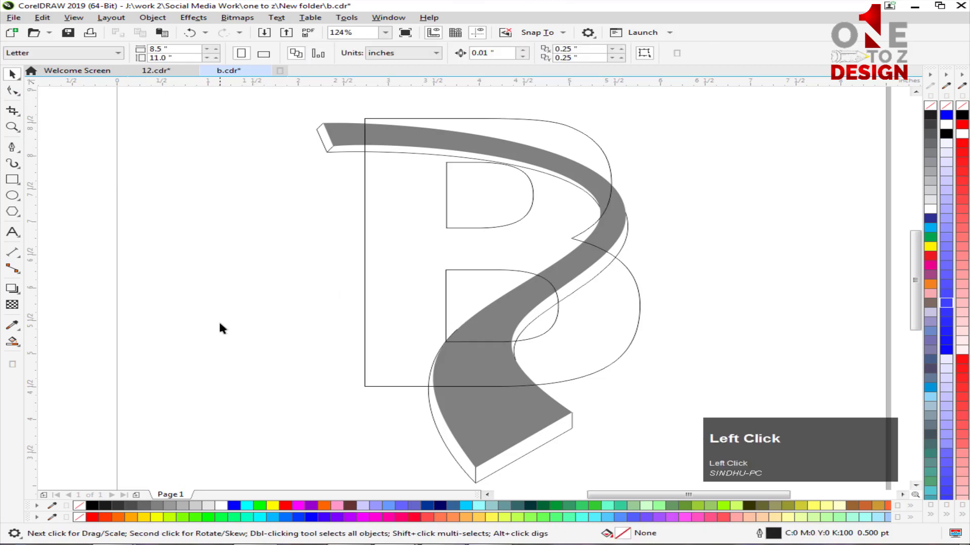
Use Smart Fill to color the ribbon's bottom and lower-left thickness regions blue-gray (C40 M20 Y0 K40) without an outline.
left_click(12, 343)
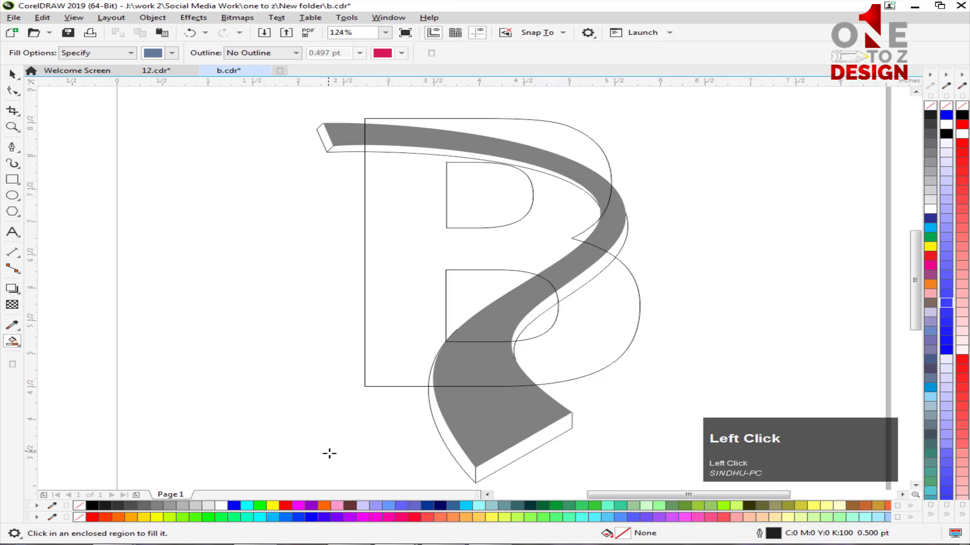
left_click(505, 456)
left_click(465, 459)
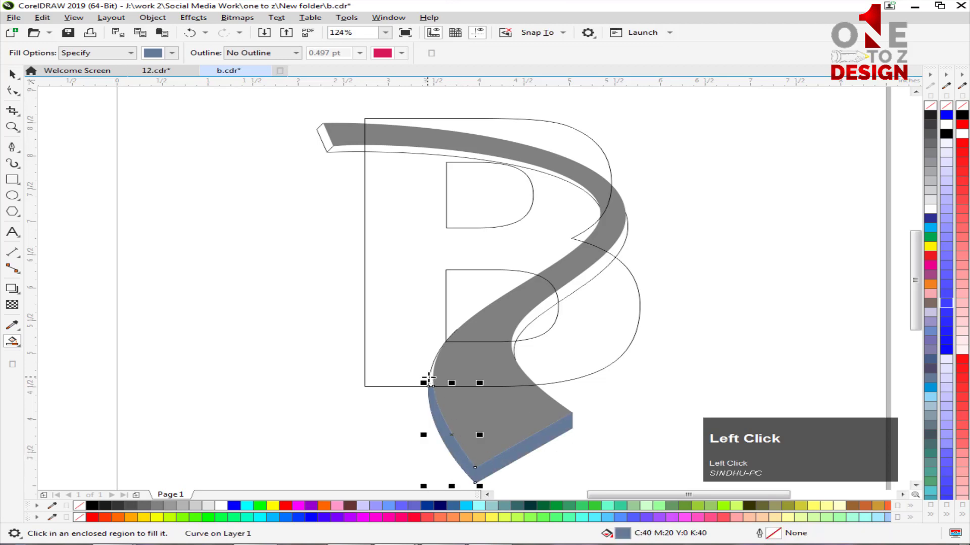
left_click(433, 382)
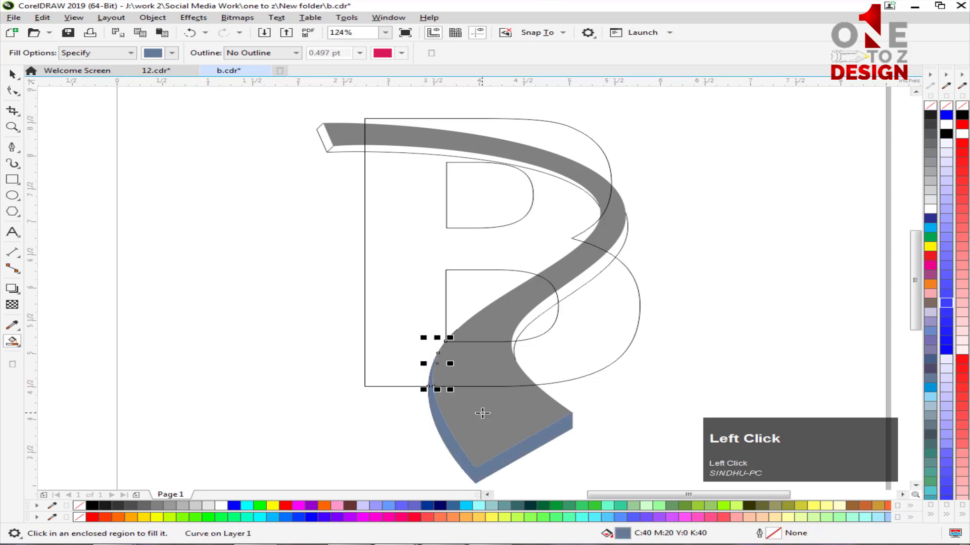
Smart-fill the lower ribbon face sections, the B's lower-right bowl and the small sliver by the inner bend with the same blue-gray.
left_click(499, 425)
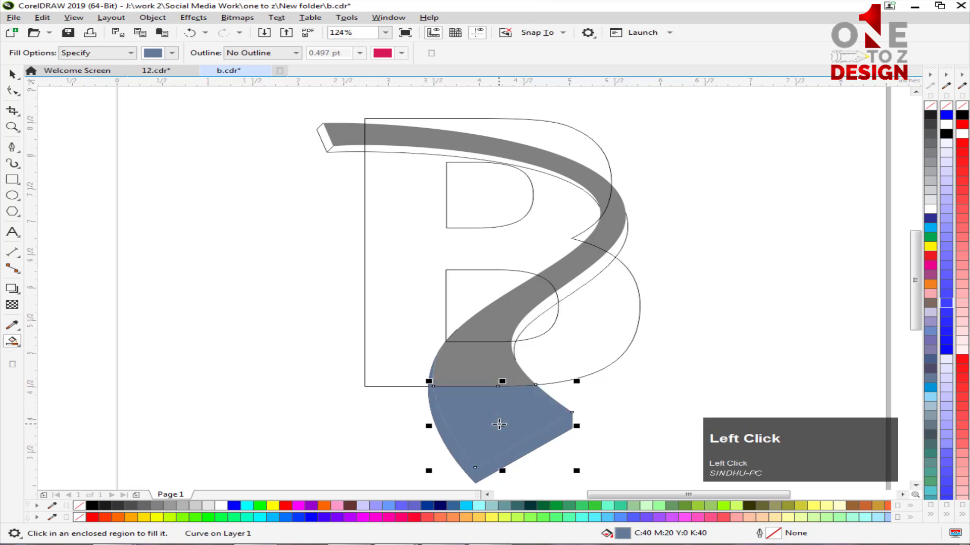
left_click(485, 384)
left_click(515, 345)
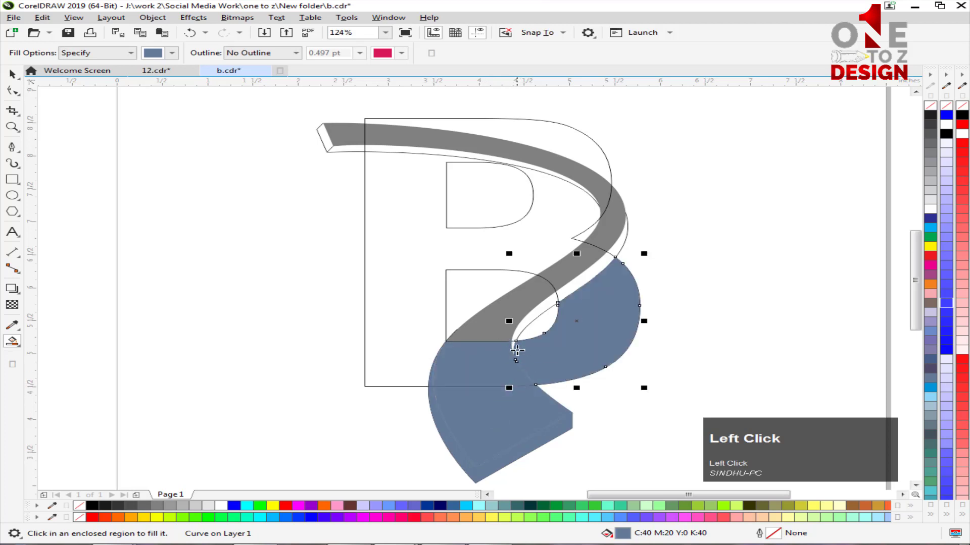
left_click(513, 345)
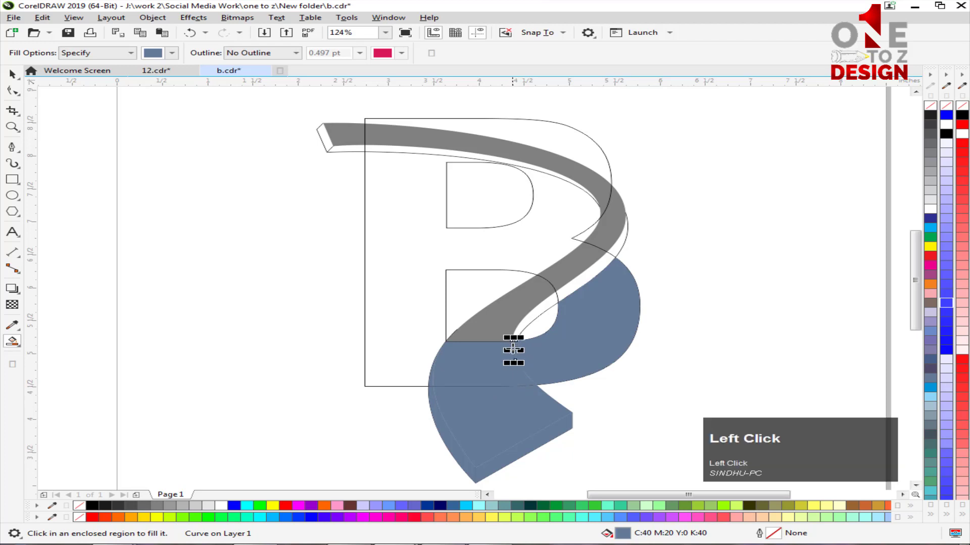
Smart-fill the inner-bend and middle thickness regions and the ribbon face from the lower counter up through the outer bend with blue-gray (C40 M20 Y0 K40).
left_click(527, 320)
left_click(576, 287)
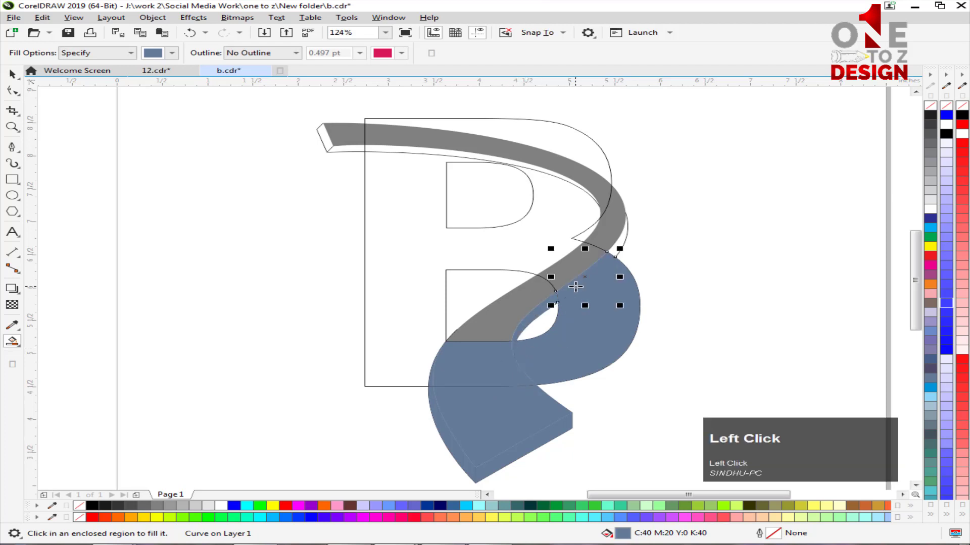
left_click(504, 313)
left_click(576, 262)
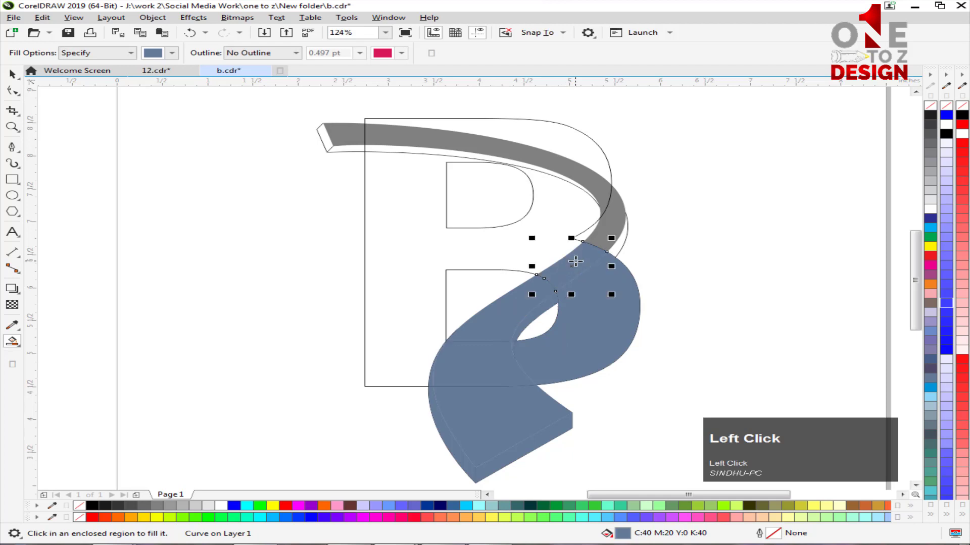
left_click(615, 228)
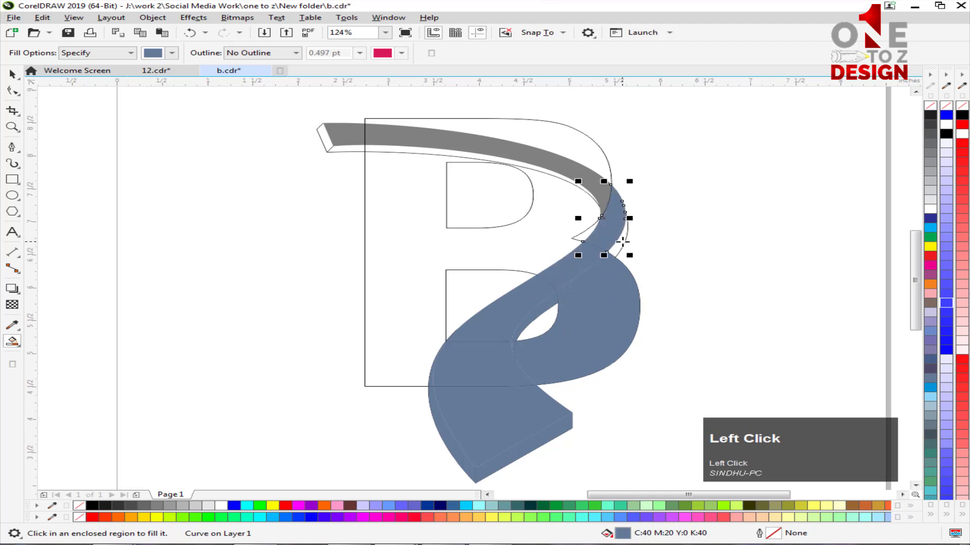
Smart-fill the outer-bend thickness, the upper ribbon's thickness and face, and the ribbon's upper-left end pieces with the same blue-gray.
left_click(620, 225)
left_click(592, 195)
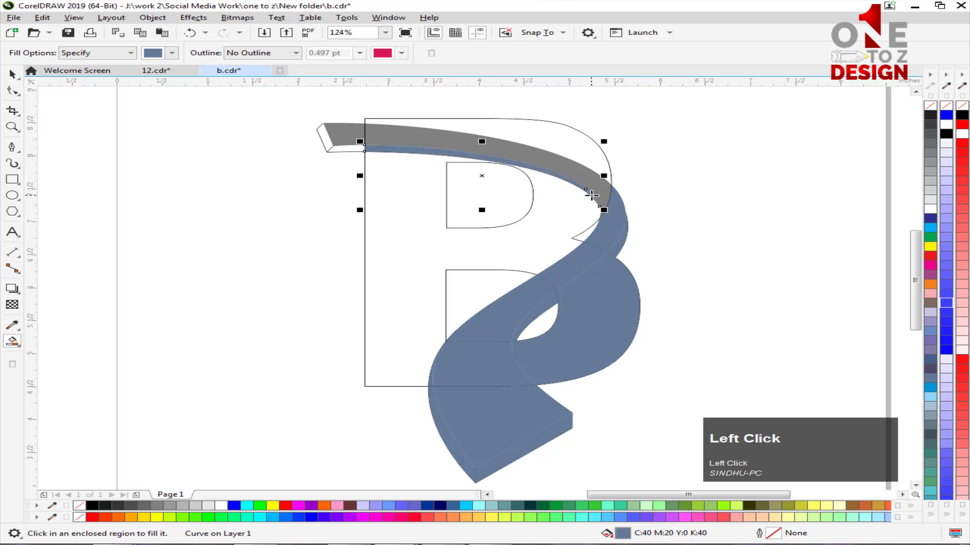
left_click(592, 176)
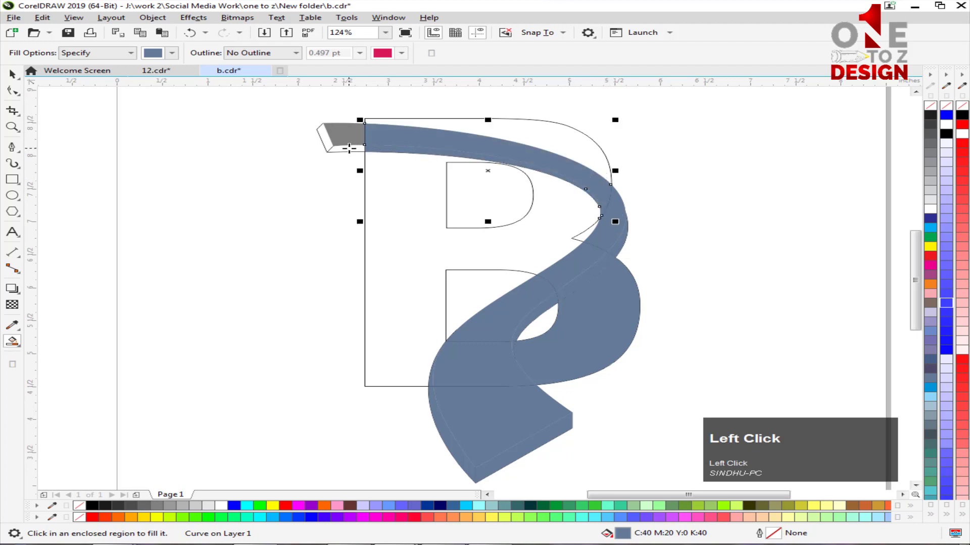
left_click(349, 148)
left_click(322, 132)
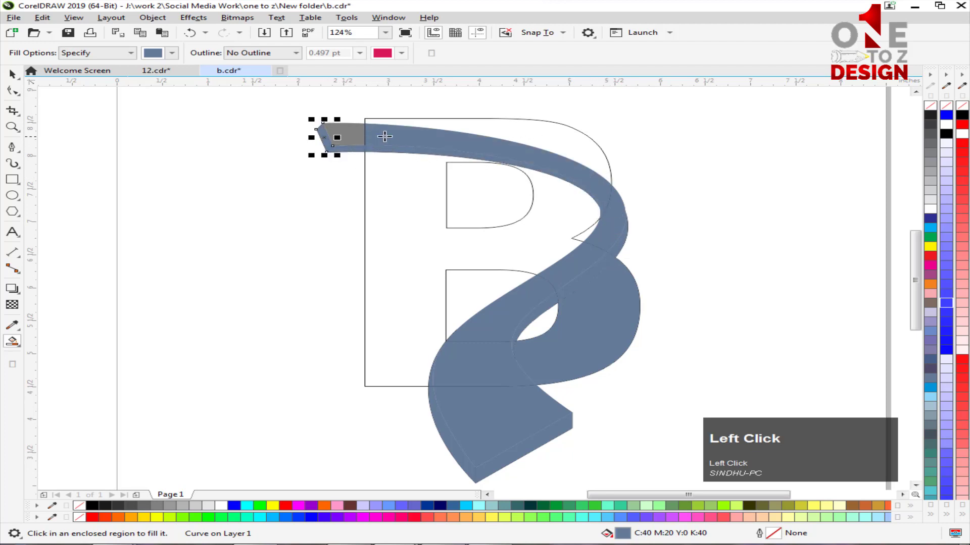
left_click(358, 134)
Smart-fill the B's upper bowl and main body with the same blue-gray and leave the fill tool.
left_click(520, 130)
left_click(537, 198)
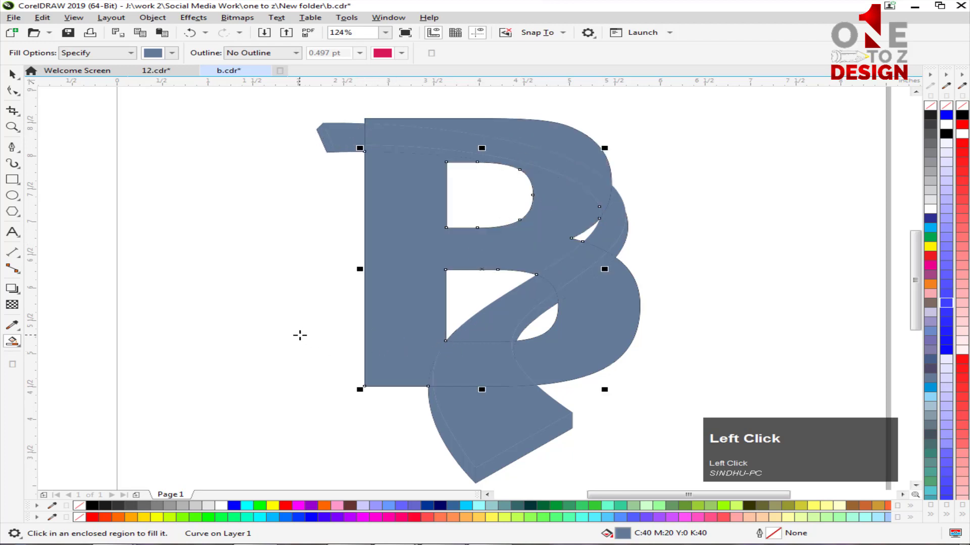
left_click(12, 74)
left_click(182, 206)
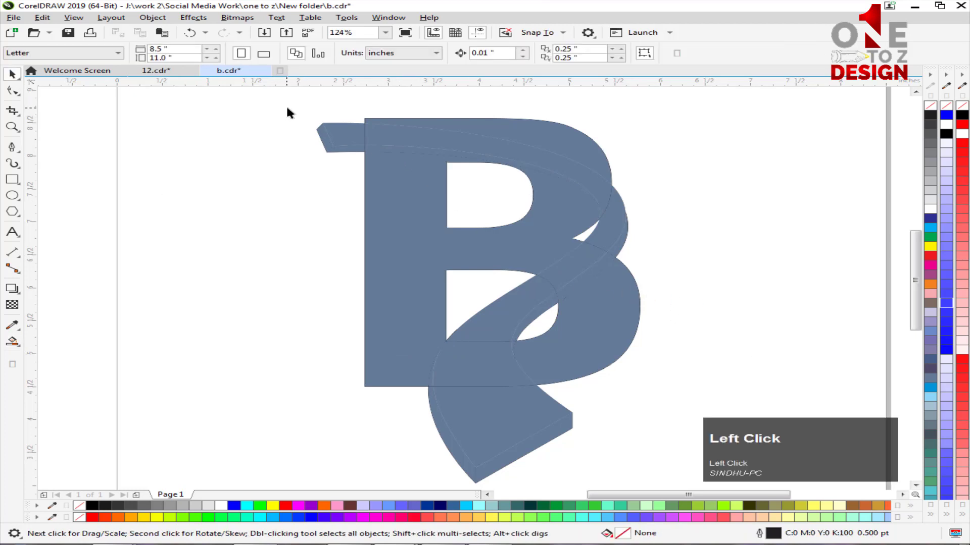
left_click_drag(294, 103, 558, 232)
left_click(406, 249)
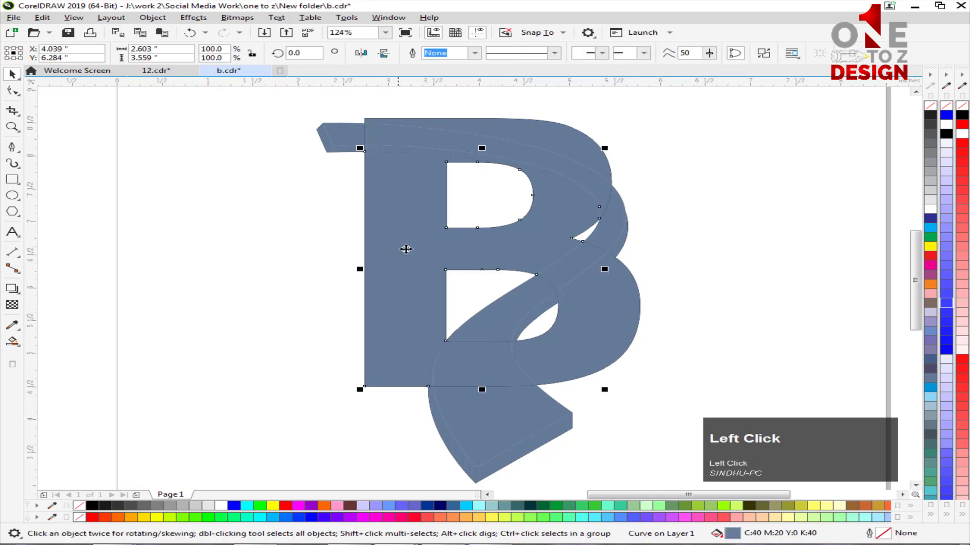
left_click(667, 251)
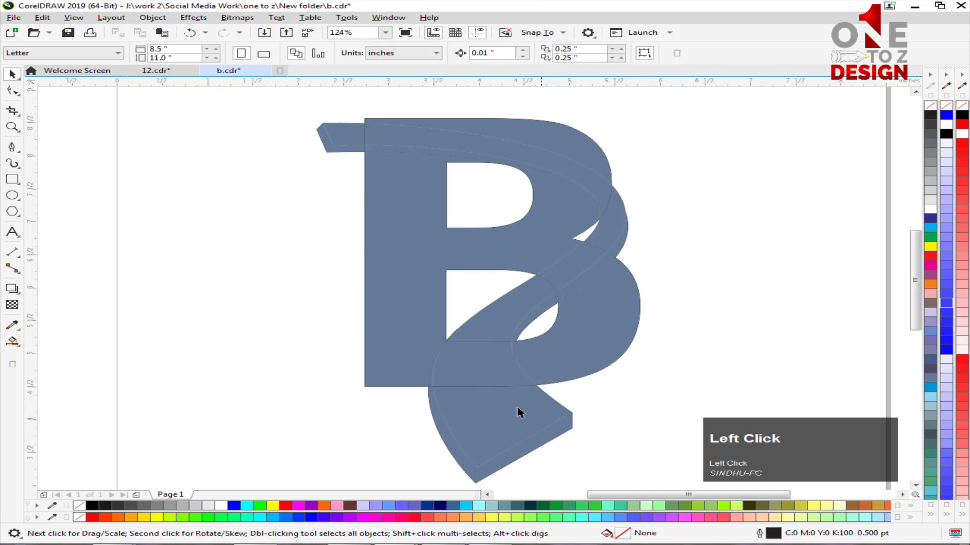
Recolor the two lowest sections of the ribbon face yellow (#FFFF66).
left_click(503, 415)
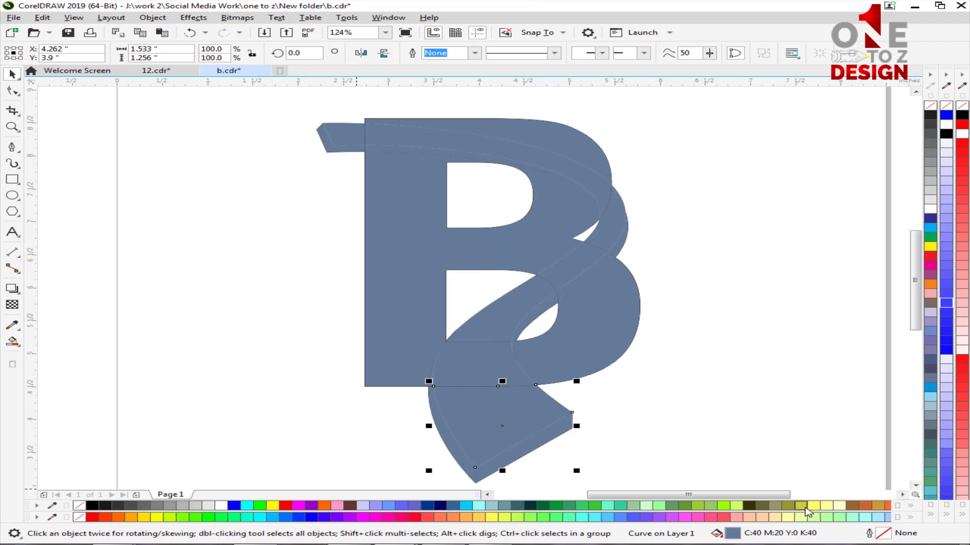
left_click(801, 517)
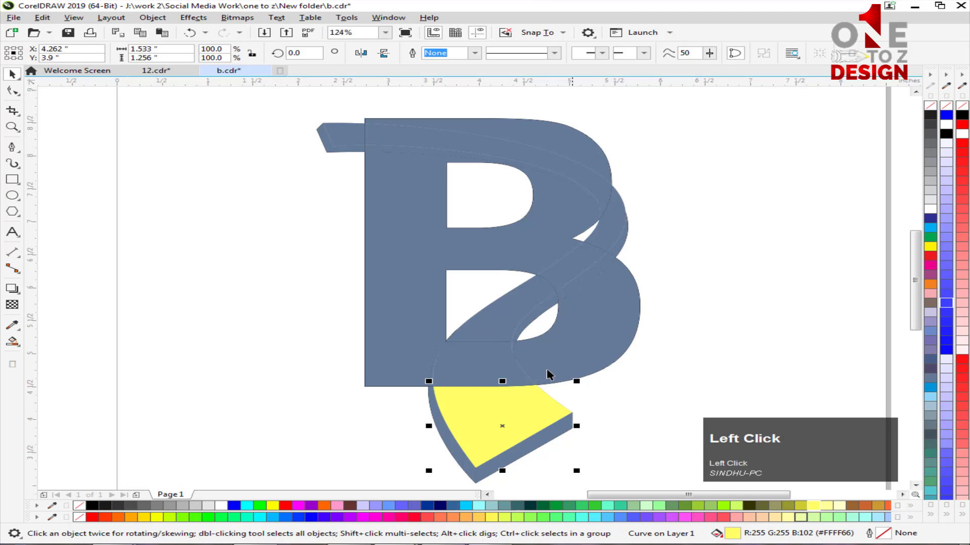
left_click(498, 360, "shift")
left_click(811, 509)
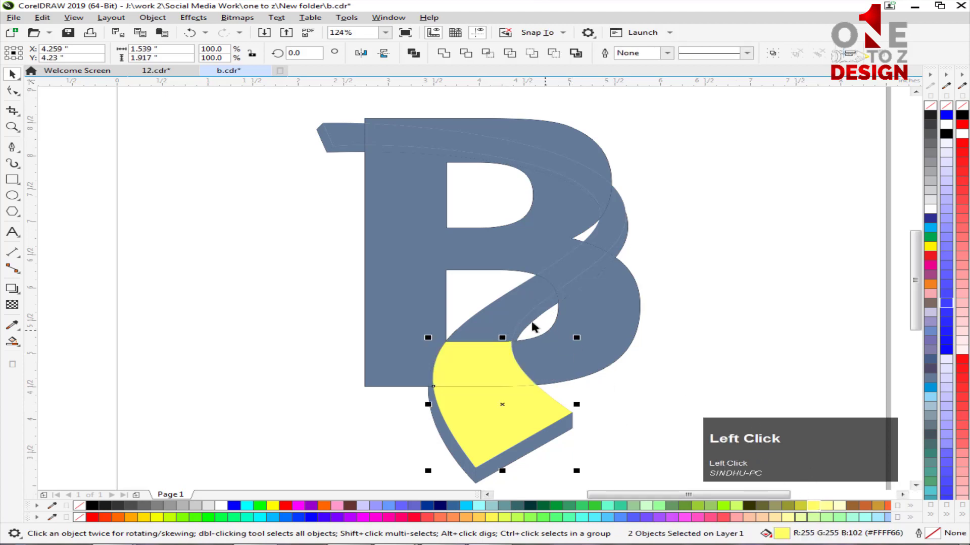
Recolor the remaining ribbon face sections, from the lower counter up to the upper-left end, yellow (#FFFF66).
left_click(516, 320)
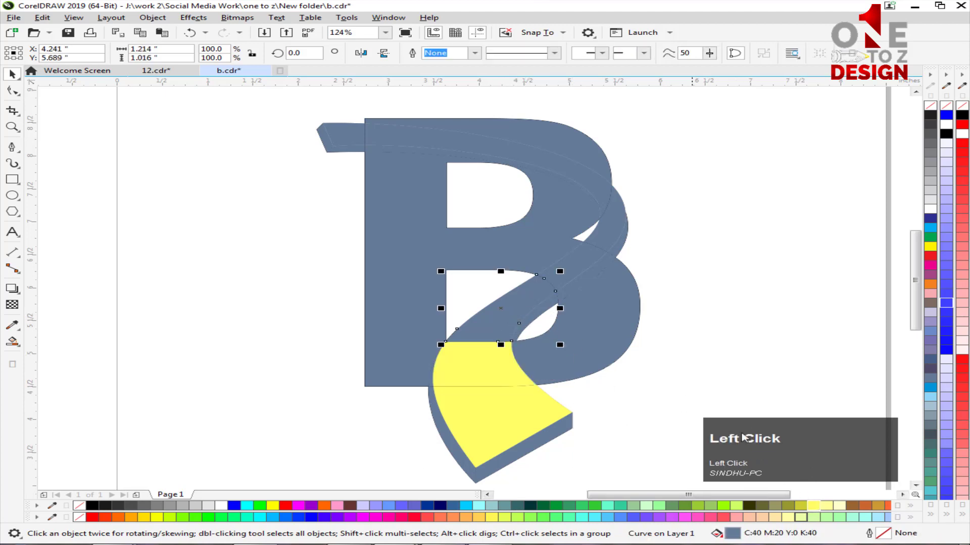
left_click(809, 510)
left_click(609, 236, "shift")
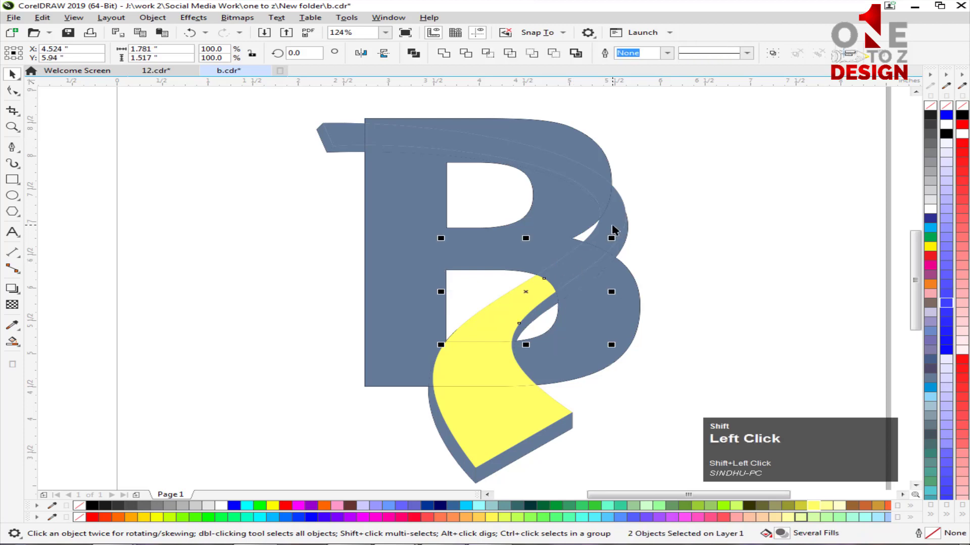
left_click(614, 223, "shift")
left_click(580, 177, "shift")
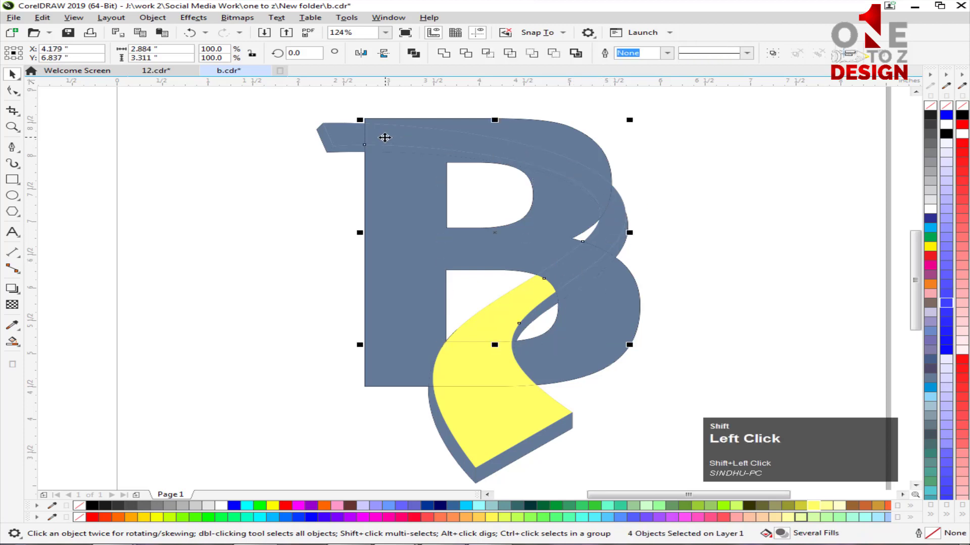
left_click(345, 136, "shift")
left_click(816, 505)
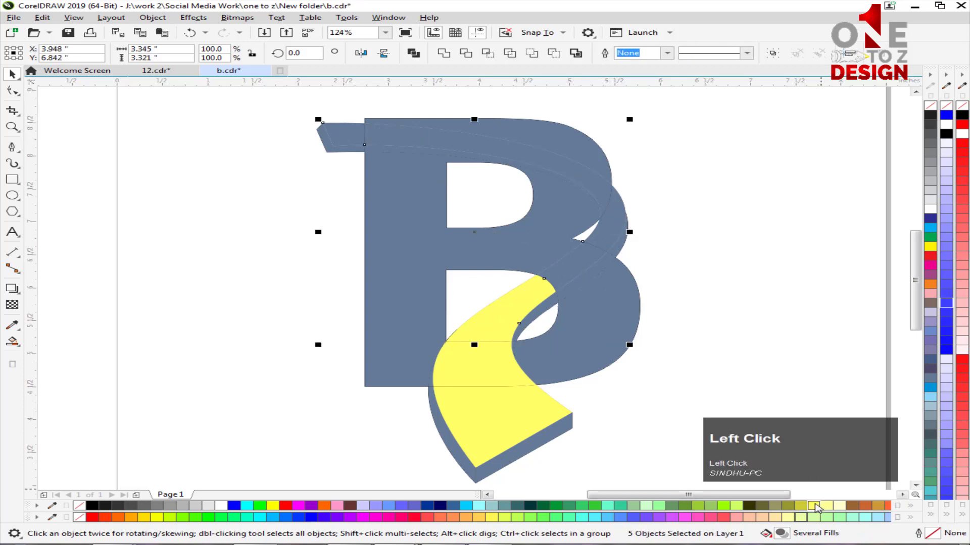
left_click(782, 304)
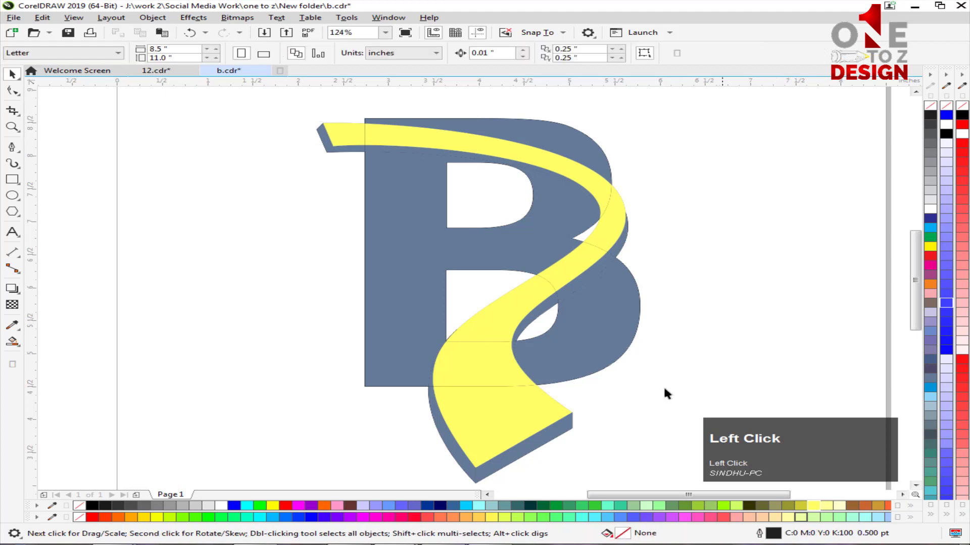
Recolor the ribbon's bottom edge and both lower-left thickness pieces brown (#996633).
left_click(456, 463, "shift")
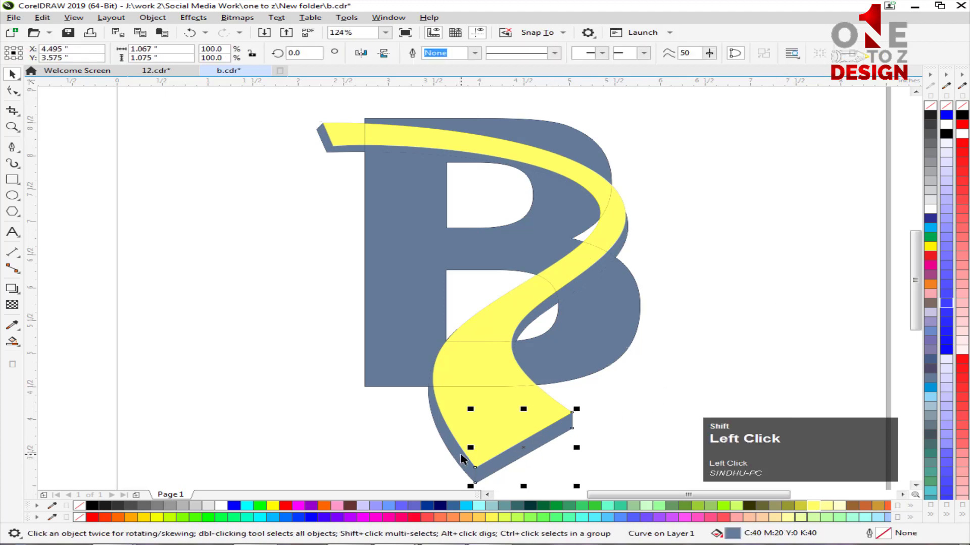
left_click(461, 459, "shift")
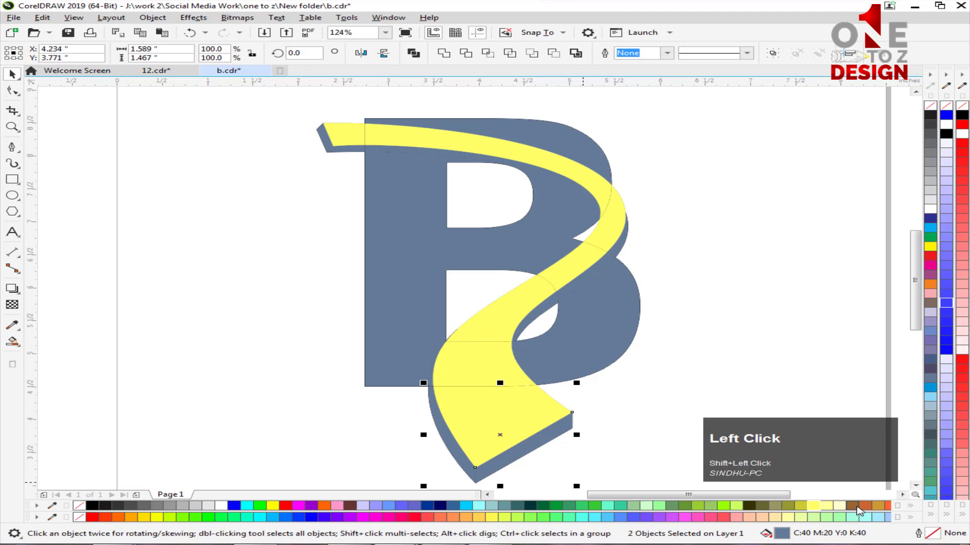
left_click(851, 508)
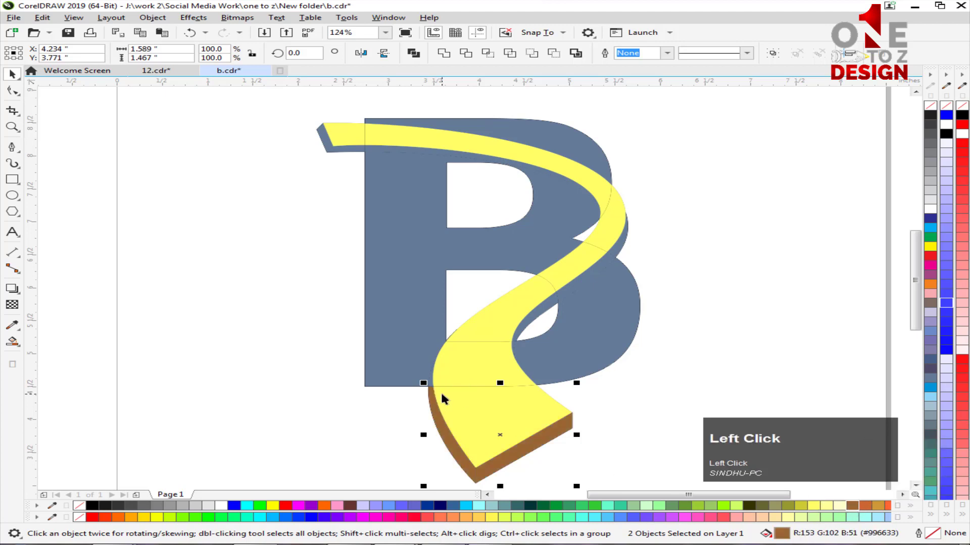
left_click_drag(399, 396, 451, 336)
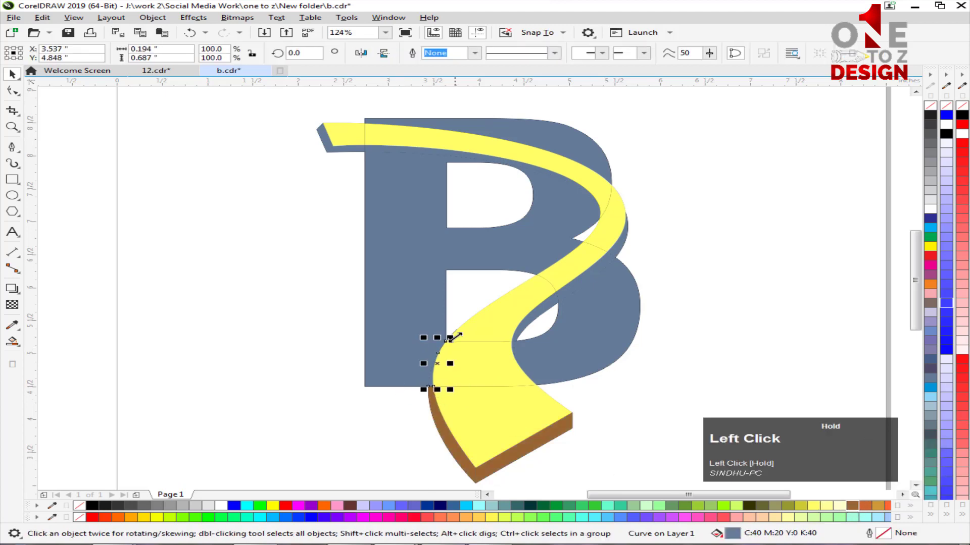
left_click(852, 505)
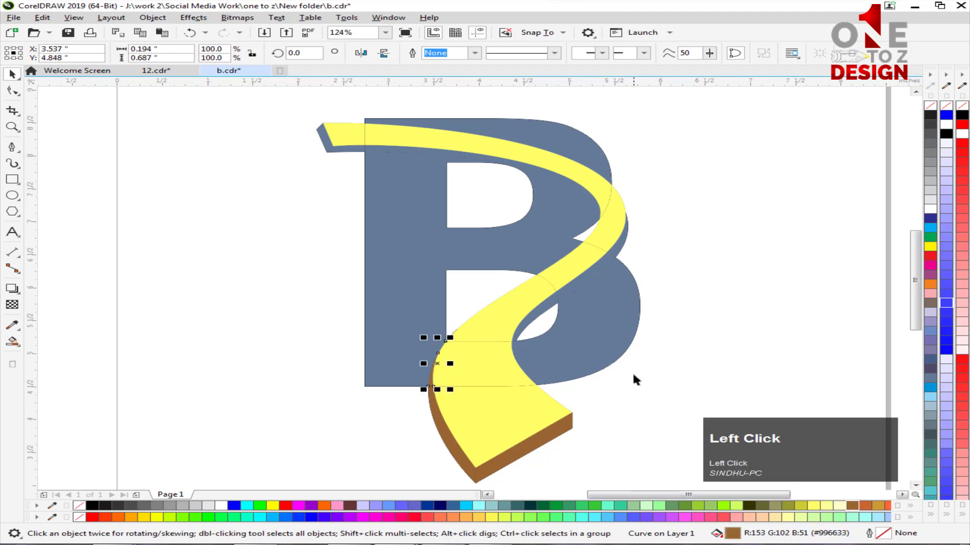
Recolor the inner-bend thickness inside the lower counter and the small sliver just below it brown (#996633).
left_click(533, 325)
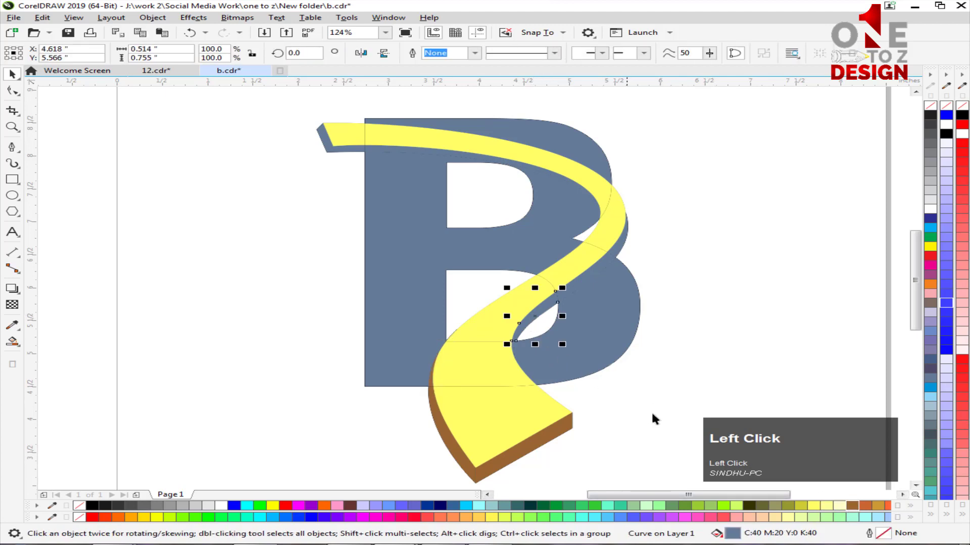
left_click(852, 505)
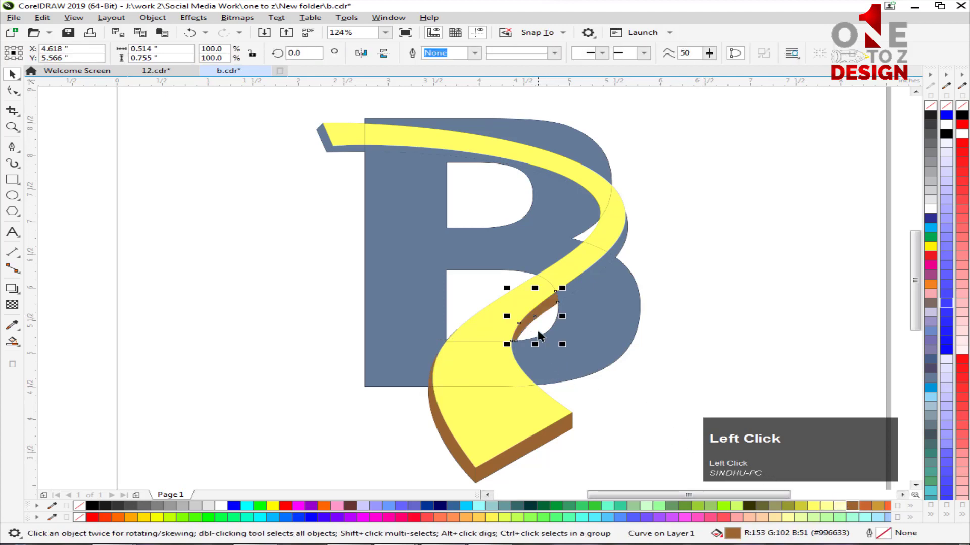
left_click_drag(538, 329, 514, 365)
key("ctrl+z")
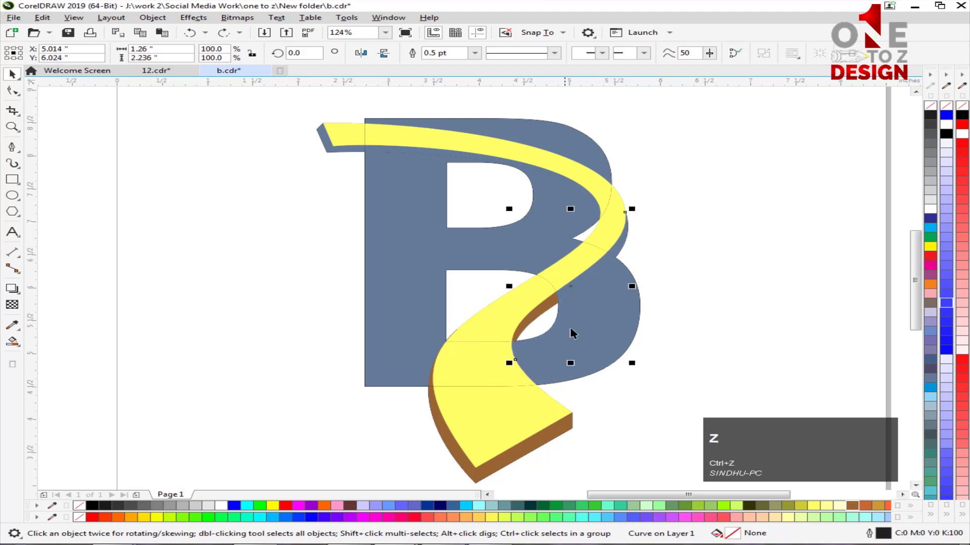
left_click(656, 327)
left_click_drag(581, 328, 499, 387)
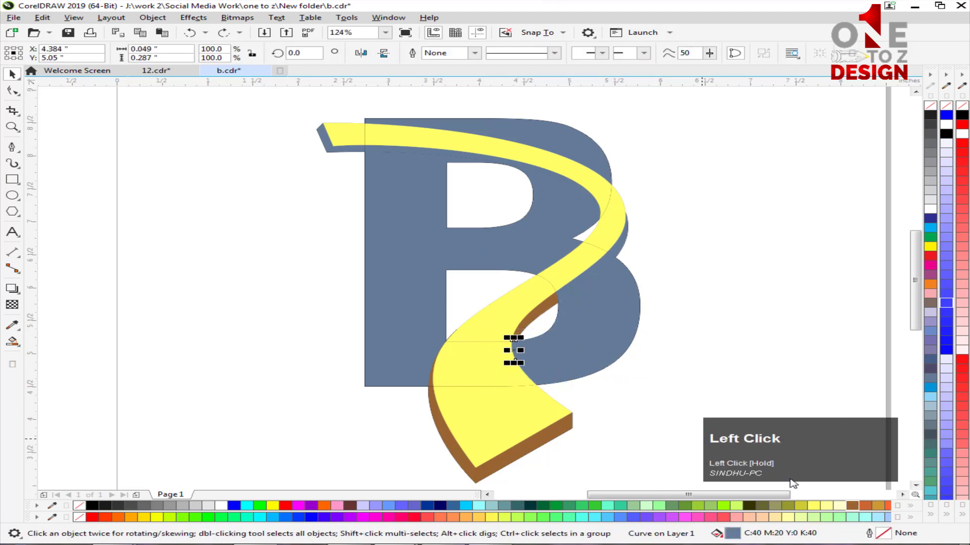
left_click(721, 318)
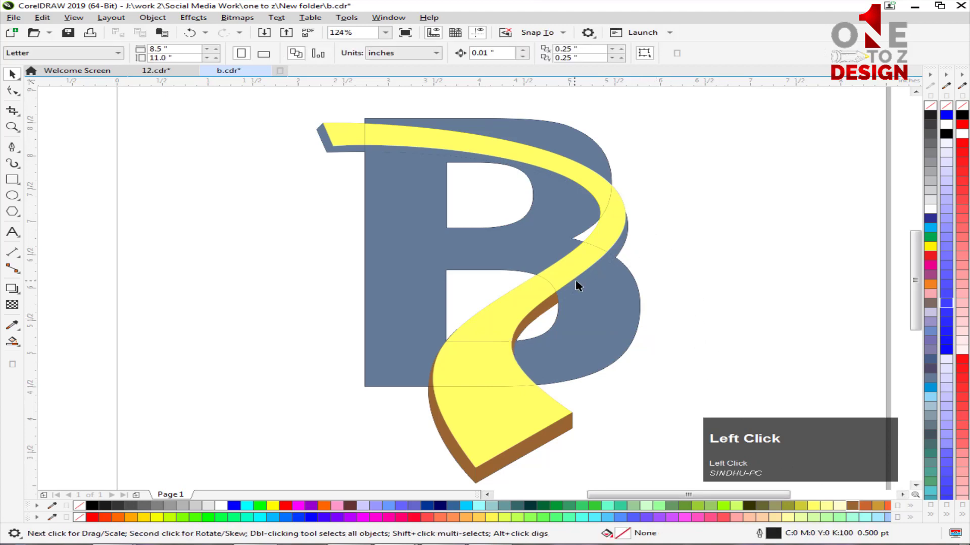
Recolor the ribbon's middle thickness and the thickness at its outer bend brown (#996633).
left_click(599, 279)
left_click(851, 506)
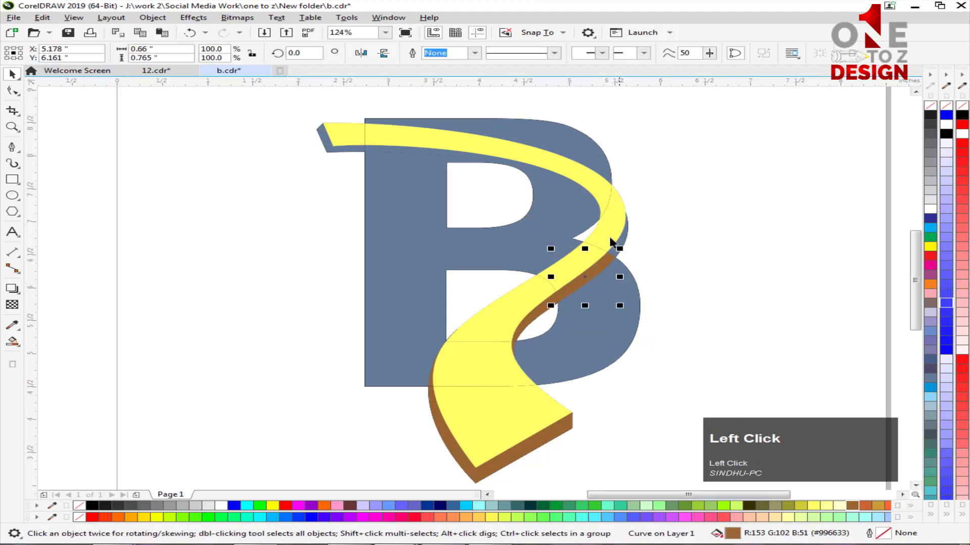
left_click(625, 243)
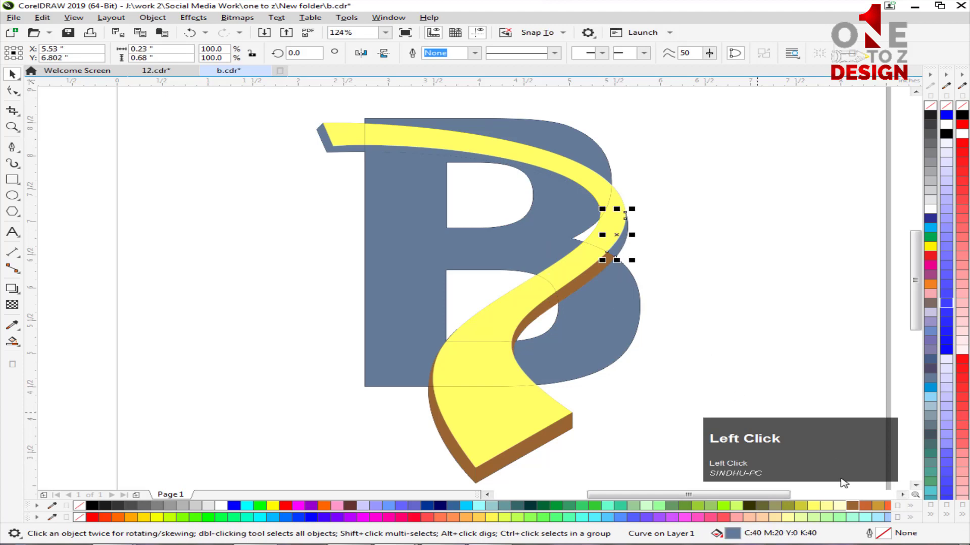
left_click(854, 506)
left_click(635, 204)
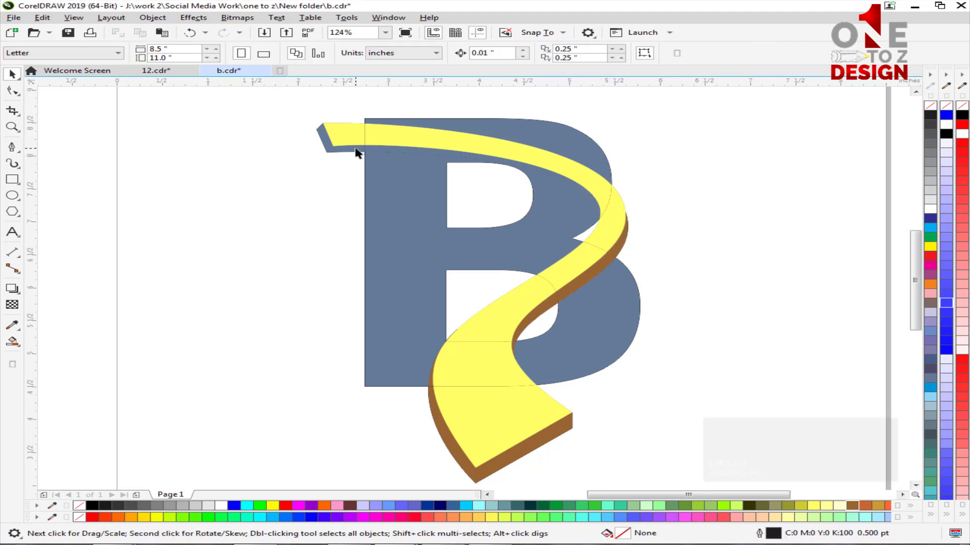
Recolor the ribbon's upper-left end cap, the short strip beneath it and the long upper thickness brown (#996633).
left_click(327, 147)
left_click(853, 505)
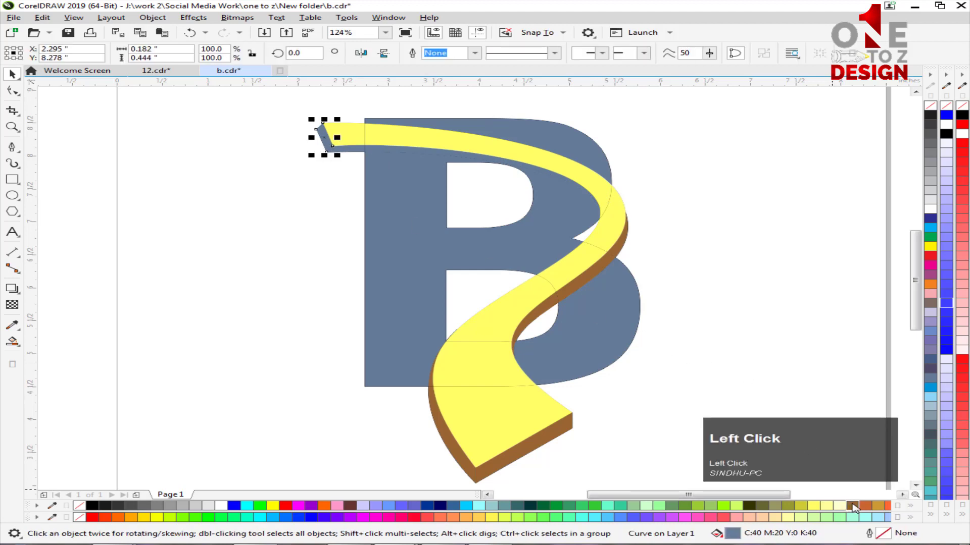
left_click(355, 151)
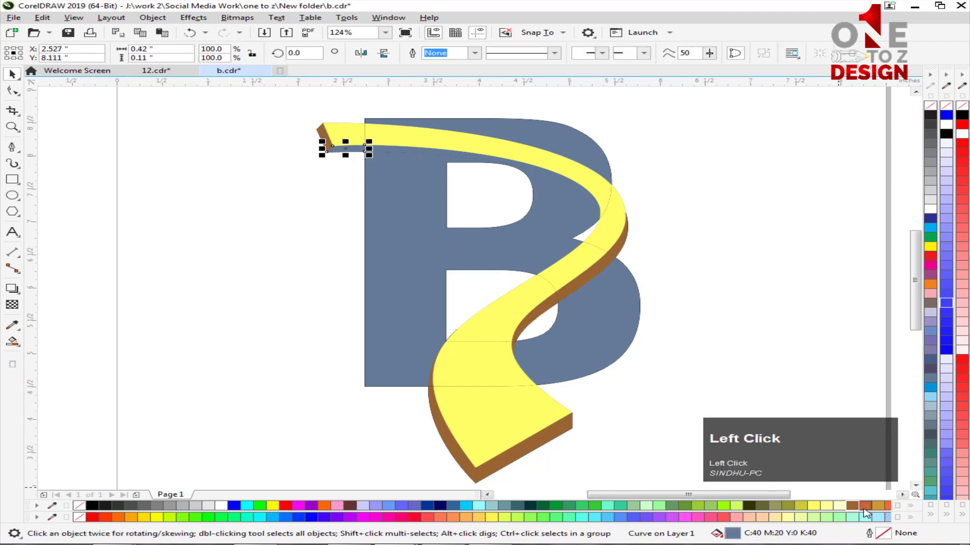
left_click(390, 150)
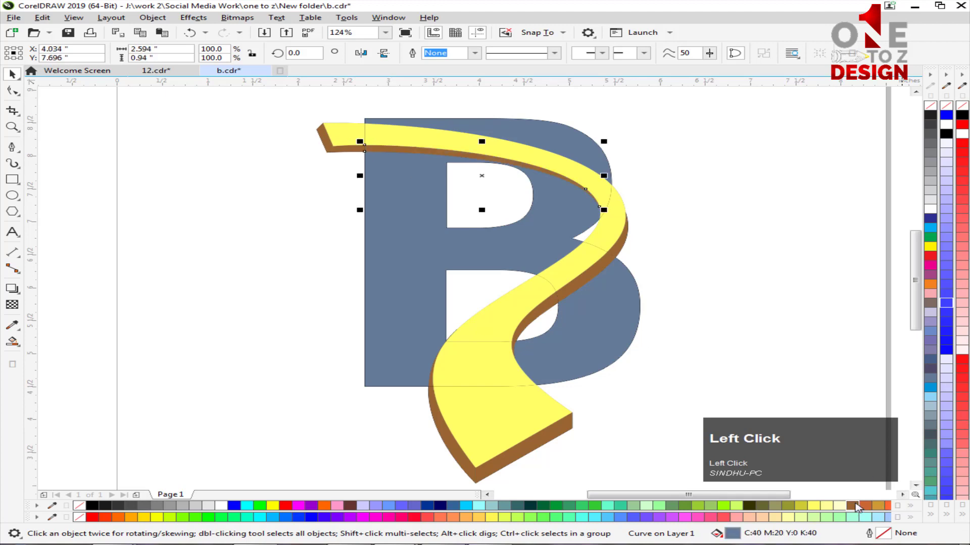
left_click(856, 506)
left_click(765, 306)
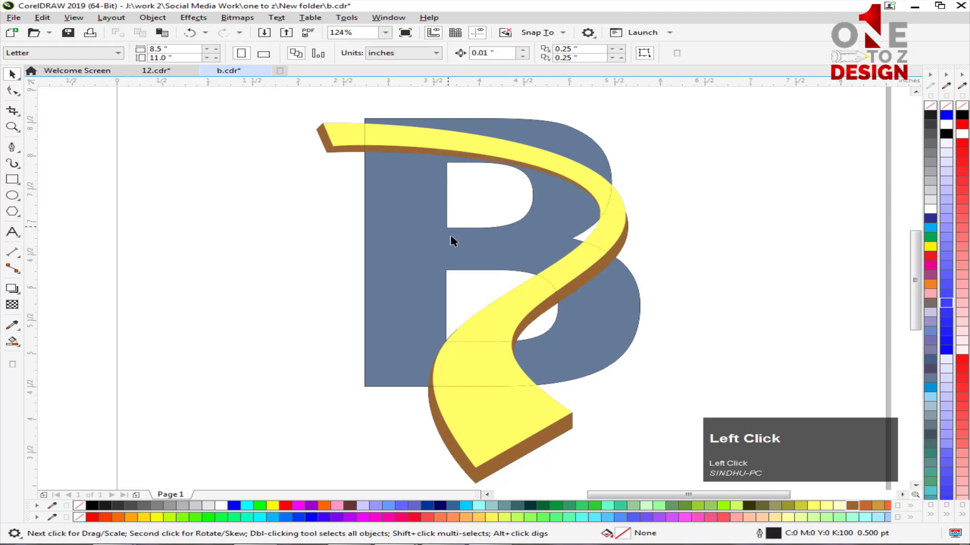
Recolor the letter B's main body, upper piece and lower bowl dark gray (#666666).
left_click(407, 259)
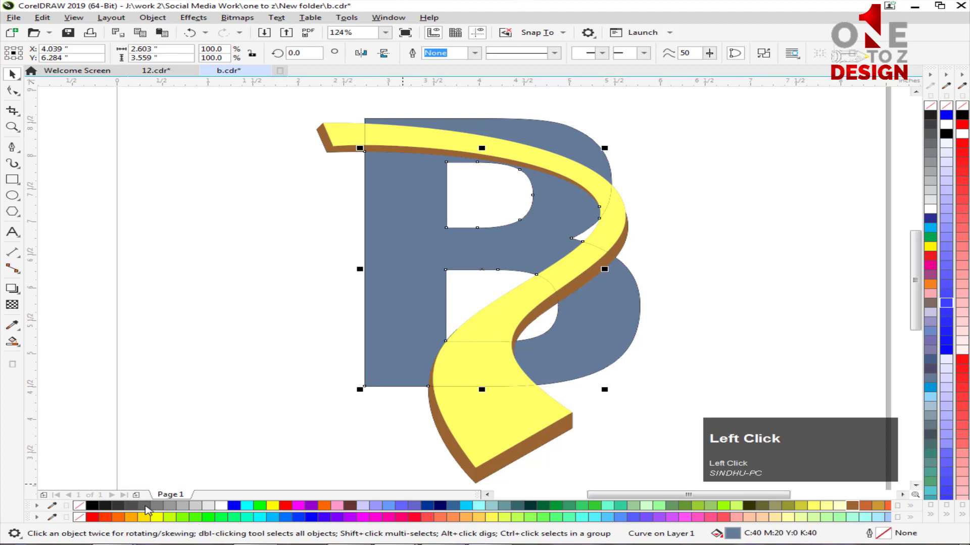
left_click(146, 506)
left_click(567, 155)
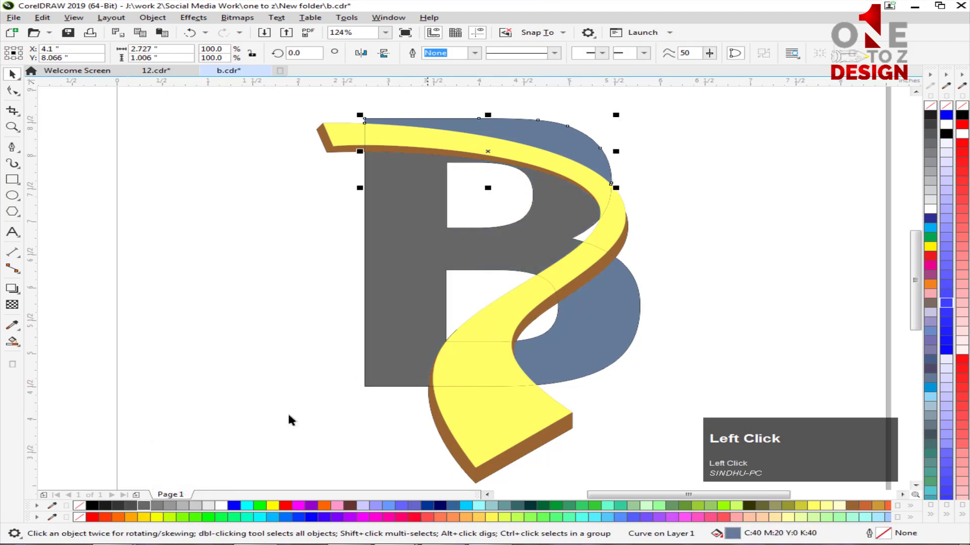
left_click(147, 506)
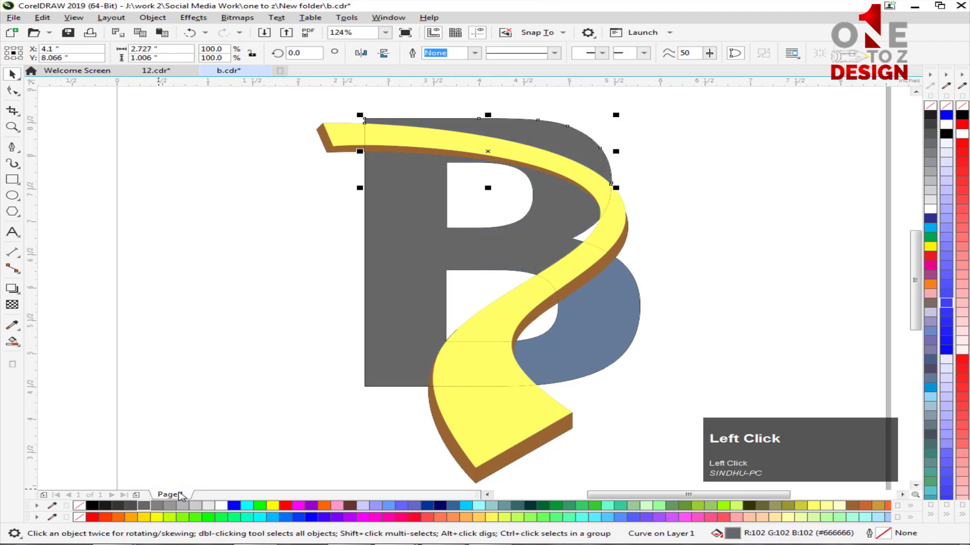
left_click(608, 345)
left_click(147, 506)
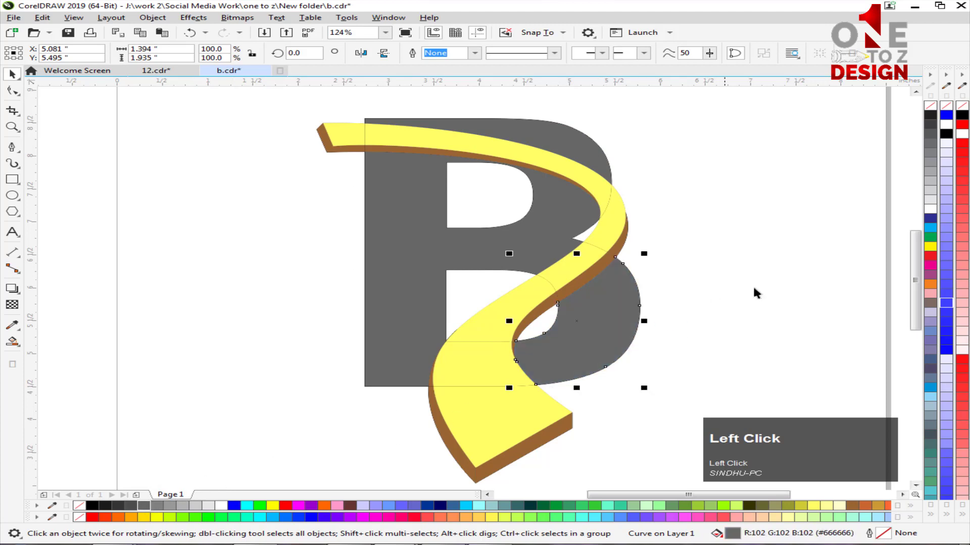
left_click(781, 285)
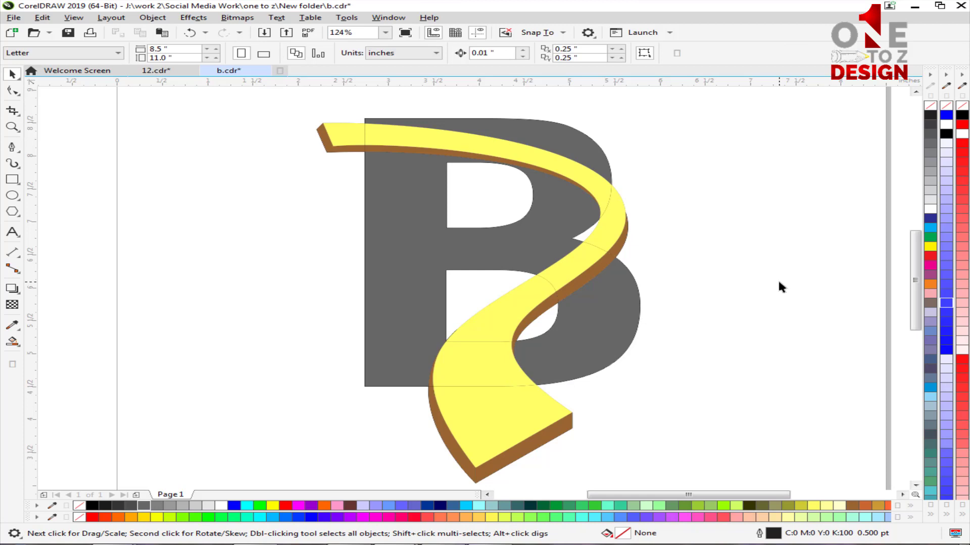
left_click_drag(297, 97, 683, 449)
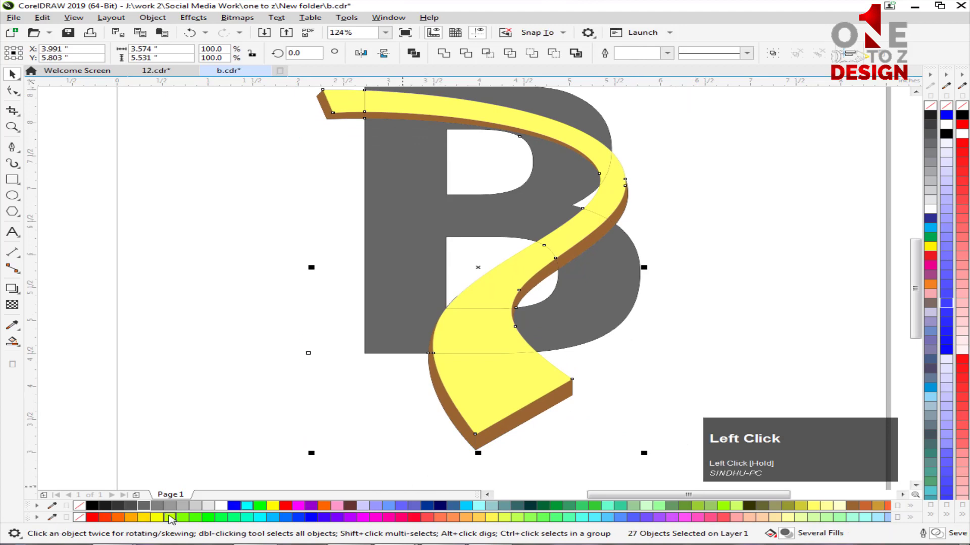
left_click(625, 430)
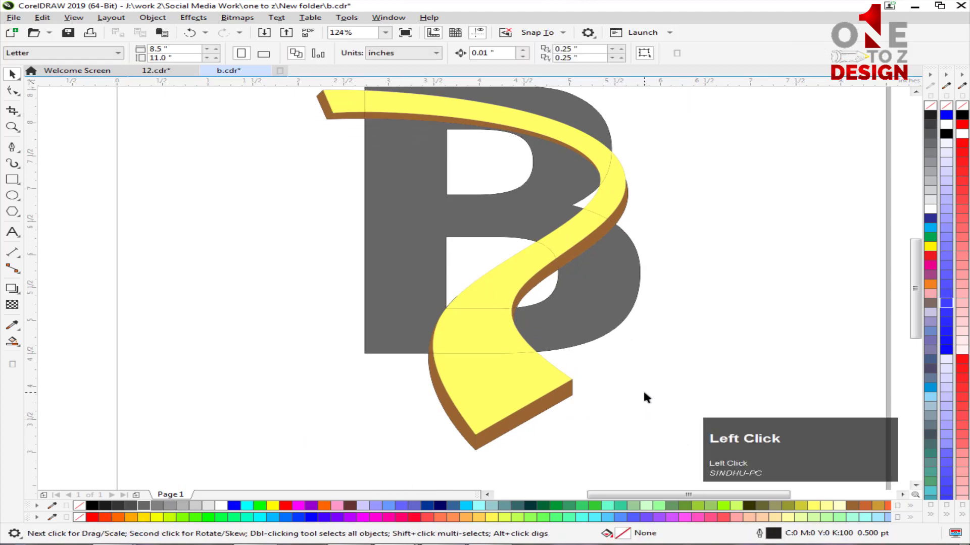
left_click_drag(477, 395, 384, 438)
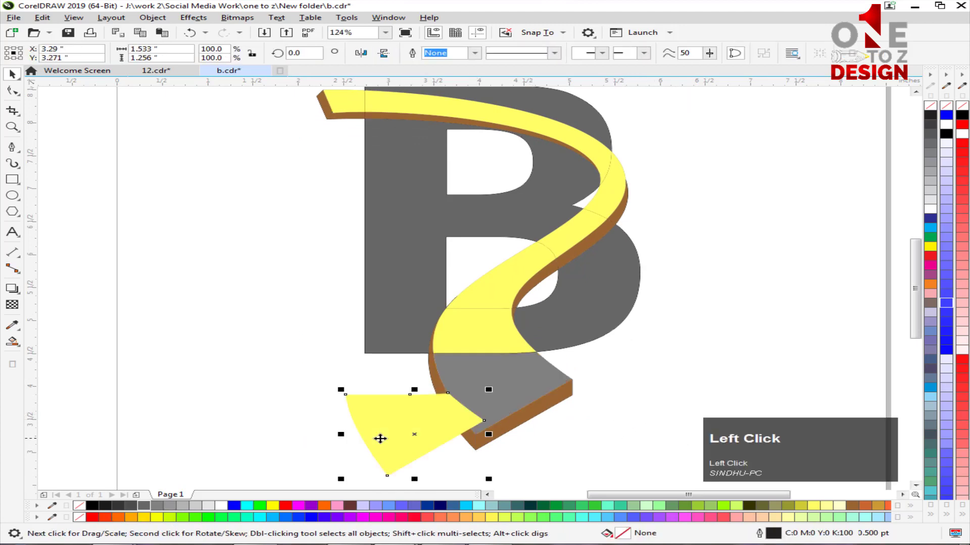
key("ctrl+z")
Weld the three lower yellow ribbon face pieces into one shape, up through the lower counter.
left_click(602, 392)
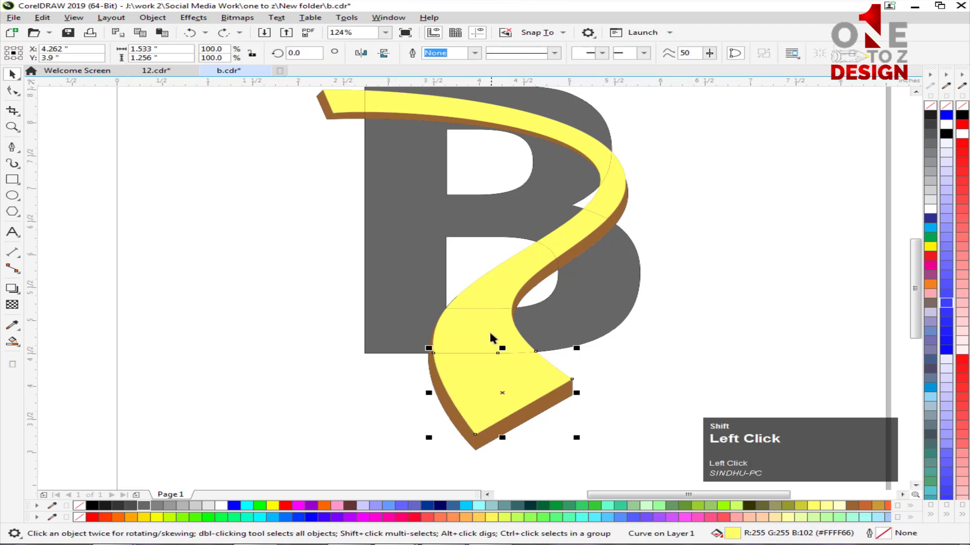
left_click(500, 346, "shift")
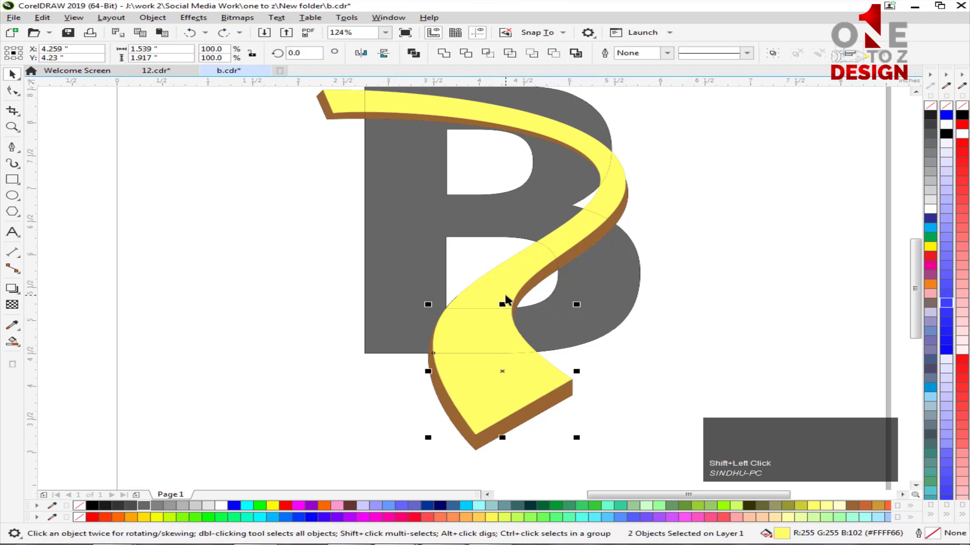
left_click(520, 278, "shift")
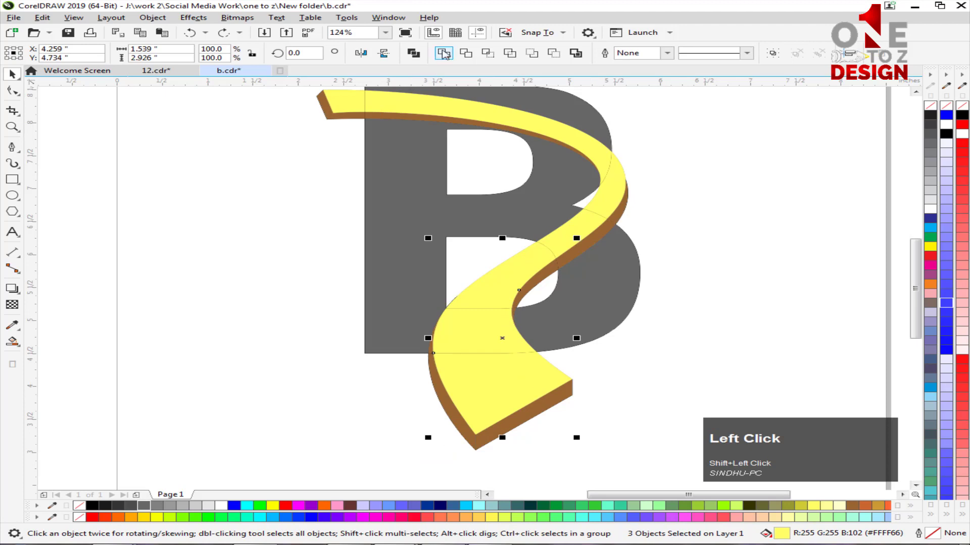
left_click(443, 52)
left_click(739, 194)
left_click_drag(740, 194, 726, 57)
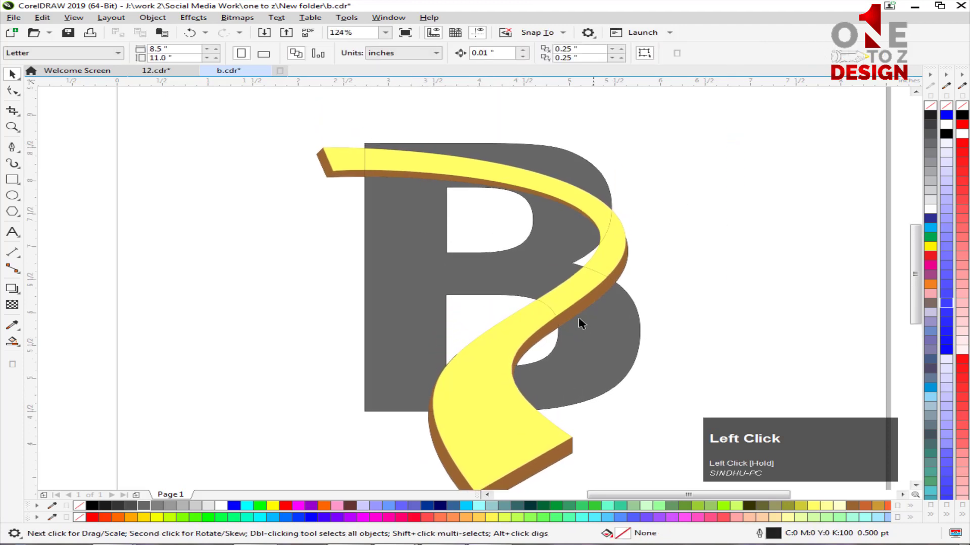
Delete the yellow face segment and its brown thickness where the ribbon crosses the B between the outer bend and the lower counter.
left_click(574, 283)
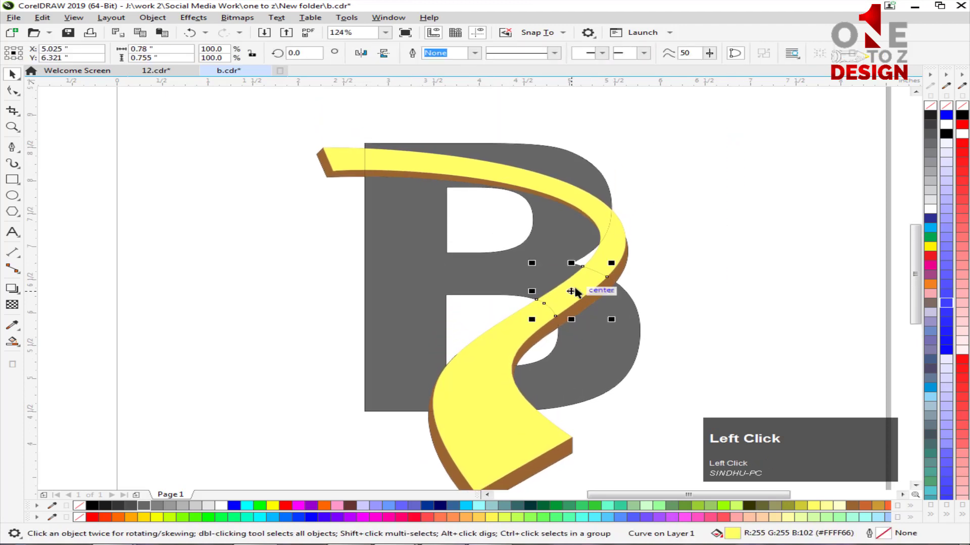
key("Delete")
left_click(583, 303)
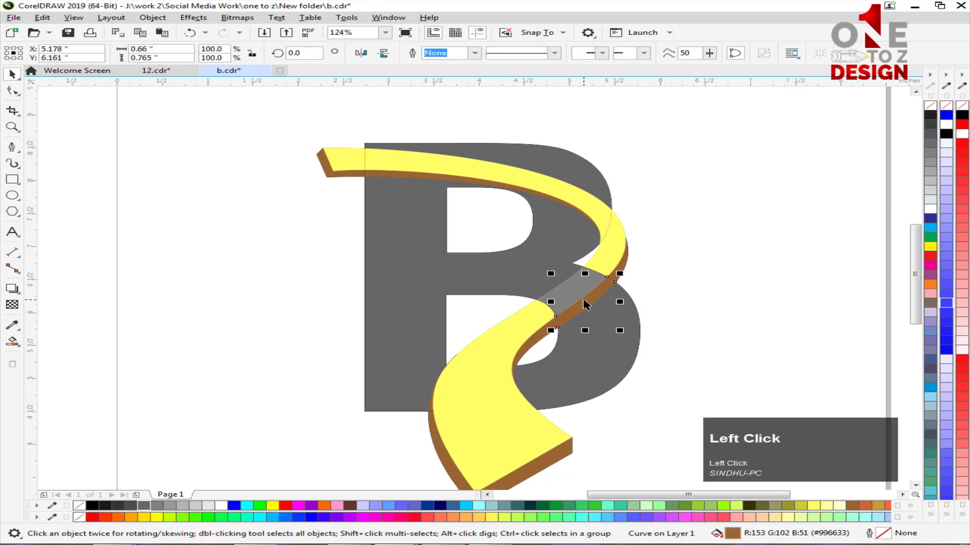
key("Delete")
Delete the original text B beneath the artwork and move the gray ribbon curve out to the right of the letter.
left_click(579, 297)
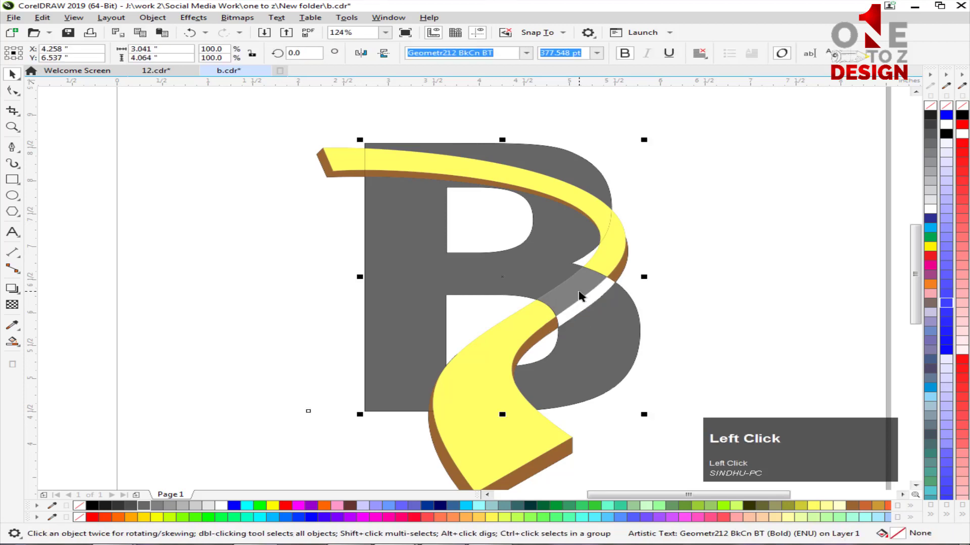
left_click(583, 292)
left_click_drag(581, 286, 772, 309)
key("Delete")
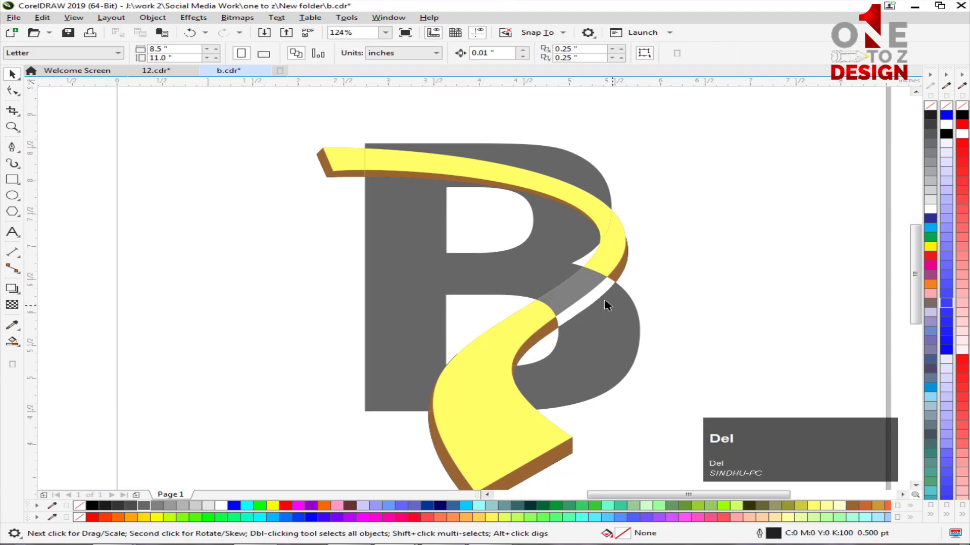
left_click_drag(585, 297, 823, 299)
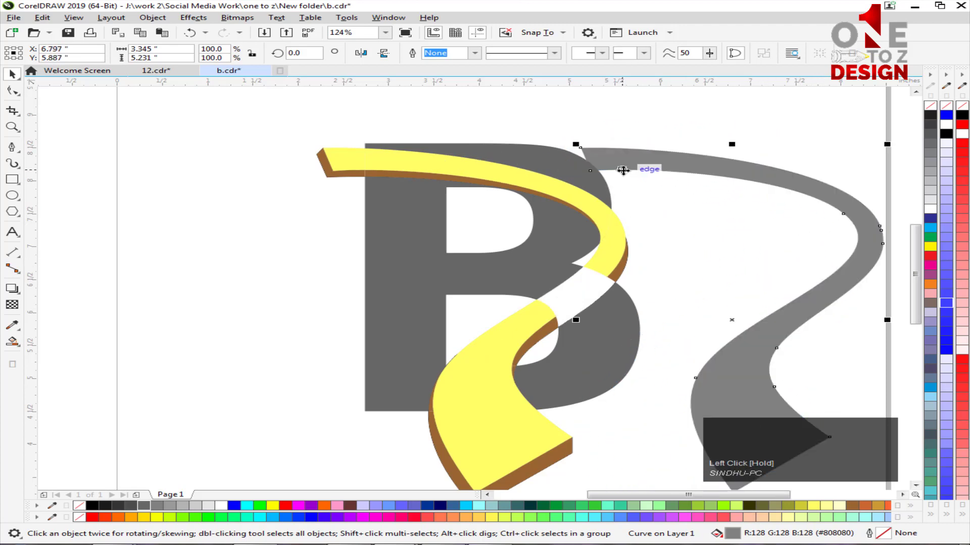
left_click_drag(626, 168, 712, 170)
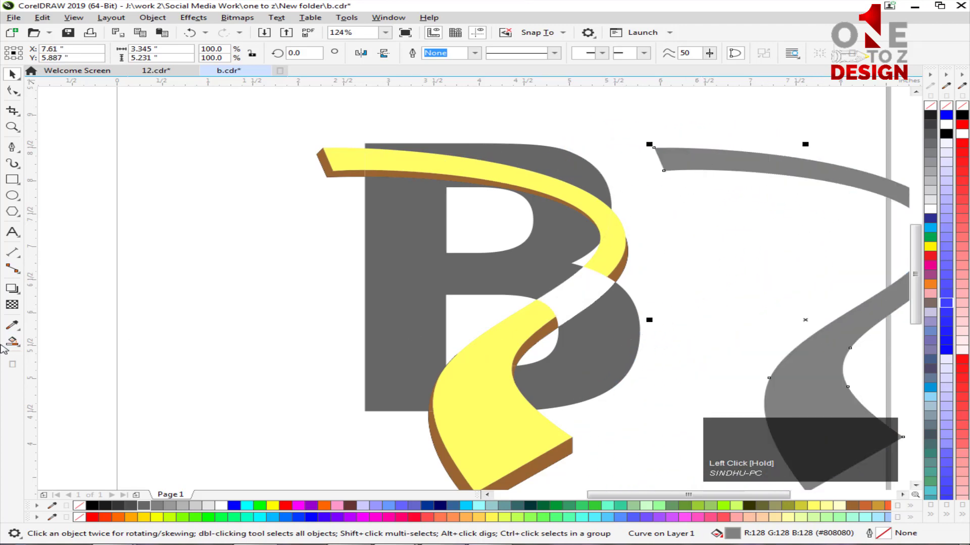
Smart-fill the empty gap left in the B where the ribbon segment was removed.
left_click(12, 342)
left_click(587, 294)
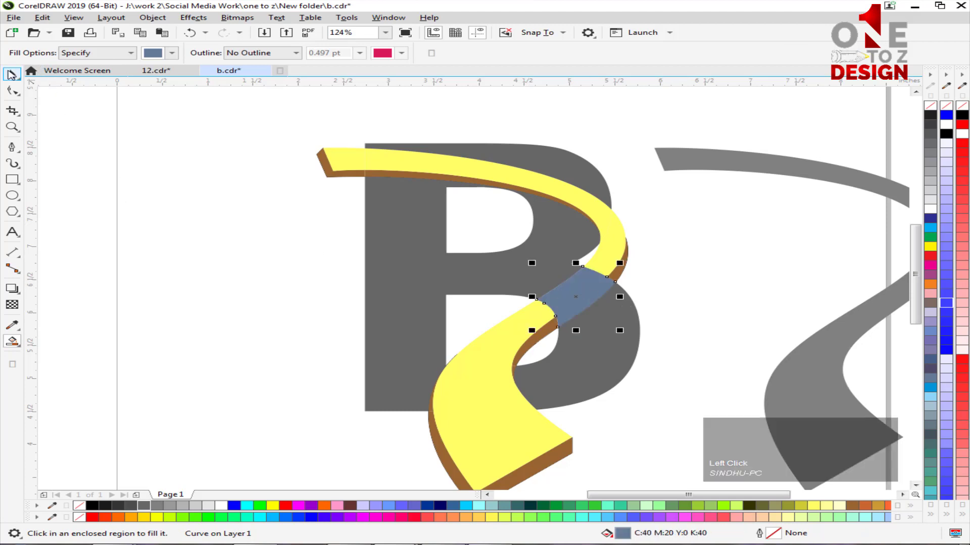
left_click(12, 74)
left_click(692, 277)
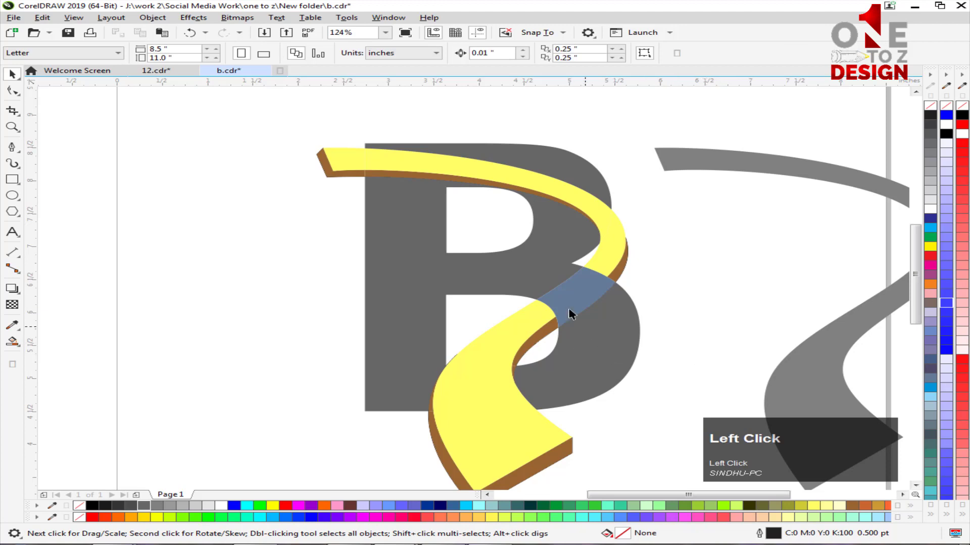
Weld the newly filled patch with the B's lower bowl and main body so the letter passes over the ribbon.
left_click(577, 289)
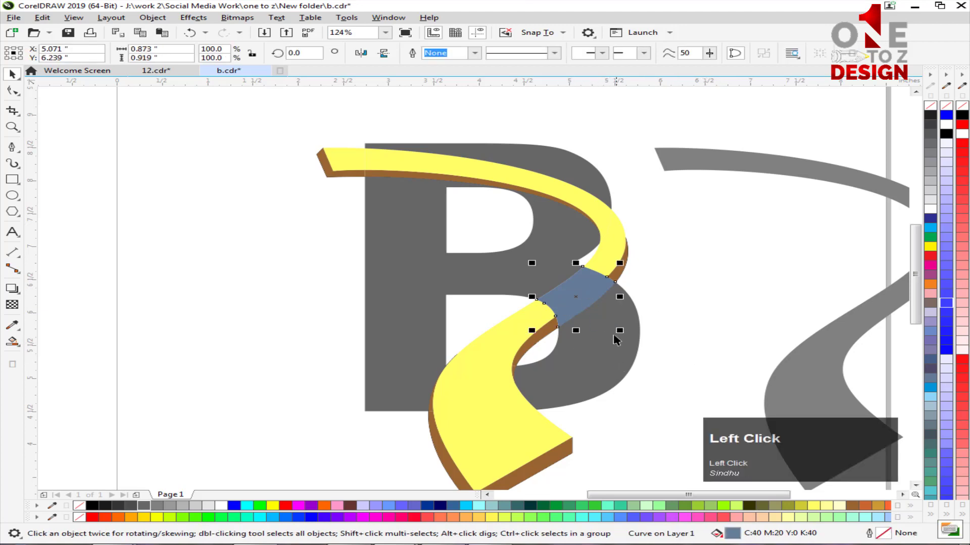
left_click(587, 368, "shift")
left_click(443, 57)
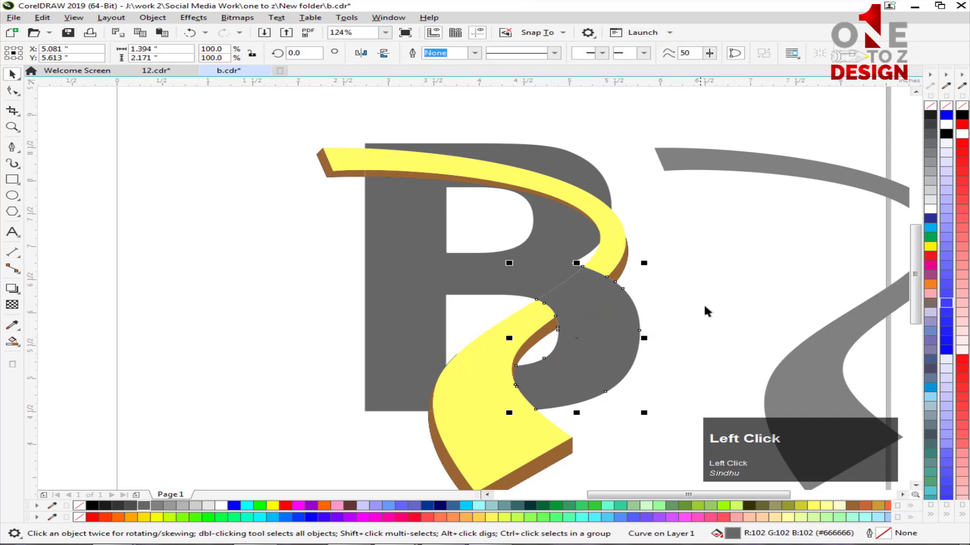
left_click(516, 269)
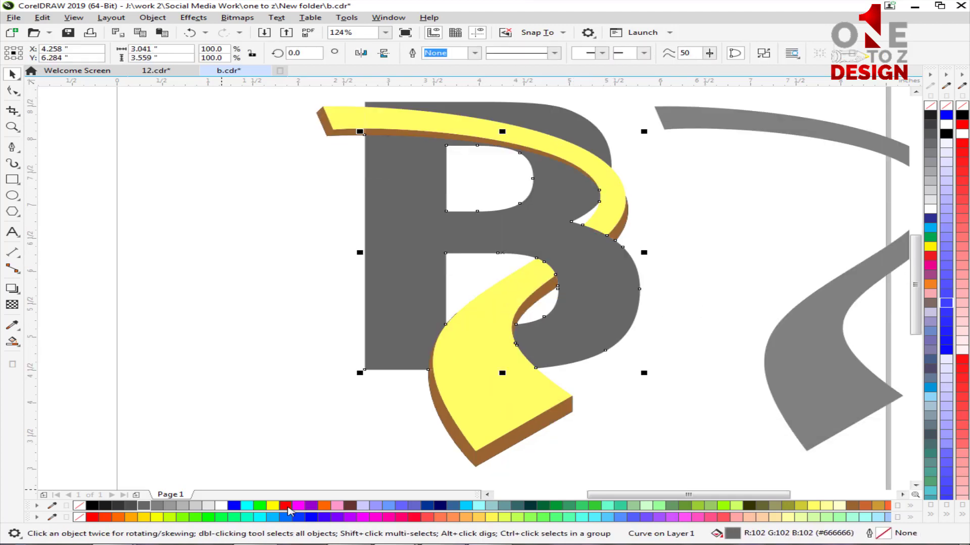
Recolor the B dark red and move the row of seven color swatches onto the page above it.
scroll(505, 353, "down", 1)
left_click(286, 507)
key("F4")
left_click_drag(796, 301, 78, 228)
key("F2")
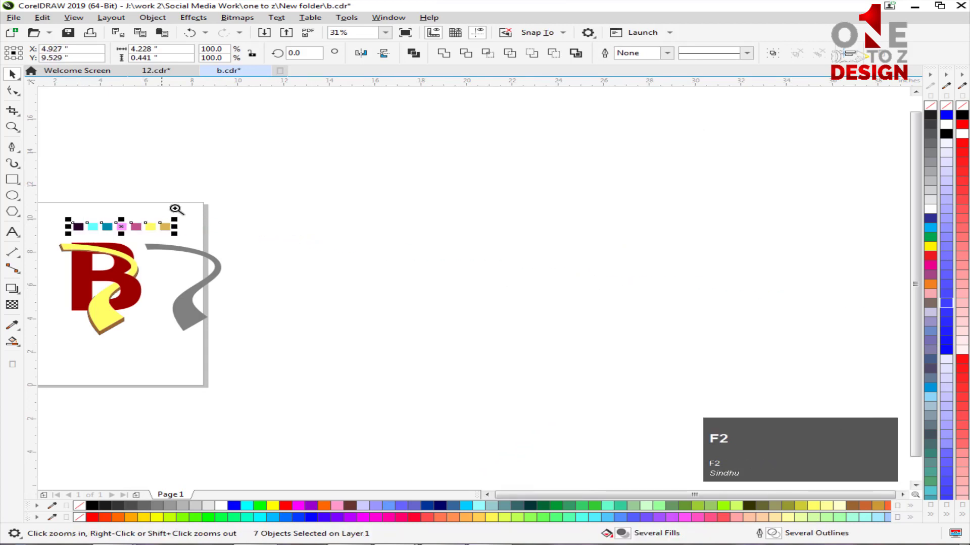
left_click_drag(228, 194, 52, 334)
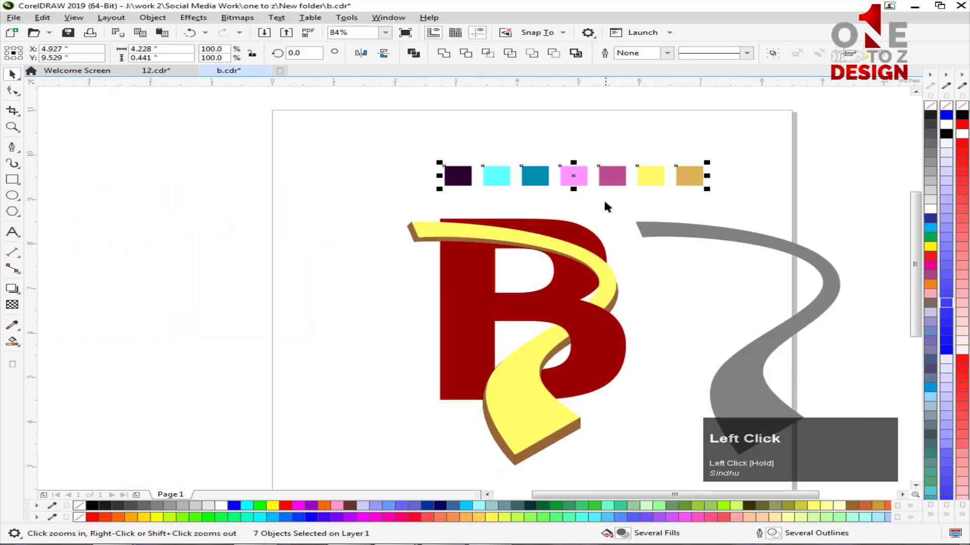
Delete the spare gray ribbon curve beside the letter.
left_click(721, 232)
key("Delete")
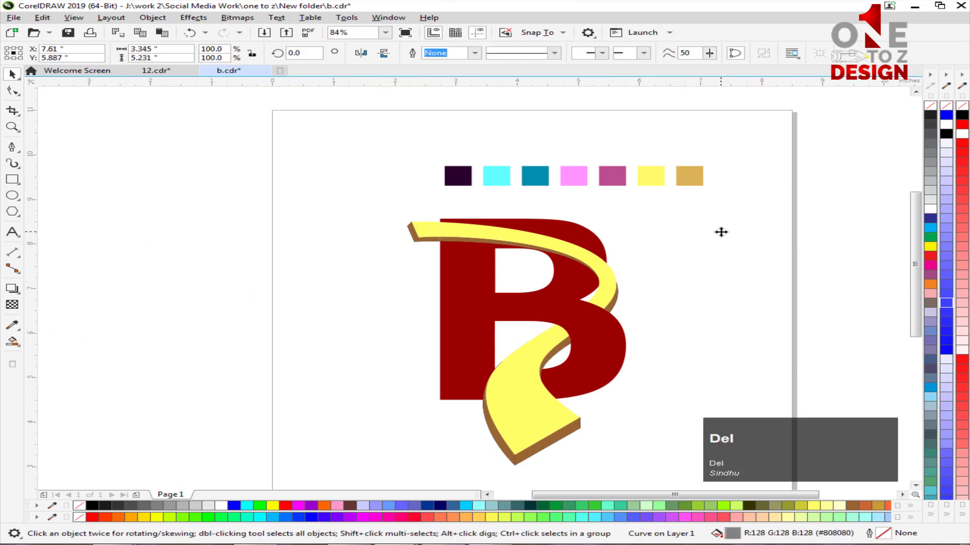
left_click(776, 251)
Sample the dark purple swatch (#2A012A) with the Color Eyedropper and apply it to the B's main body and upper piece.
left_click(10, 327)
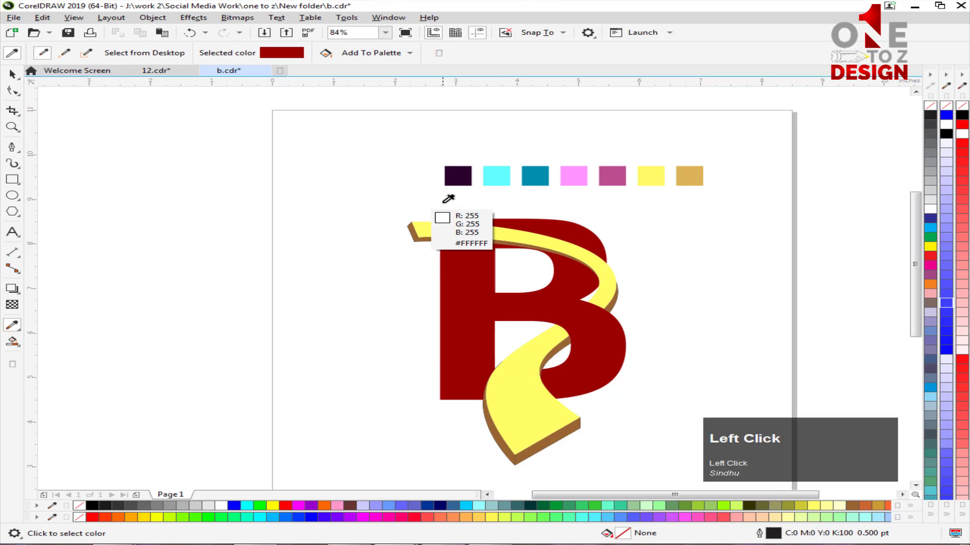
left_click(454, 175)
left_click(451, 289)
left_click(573, 230)
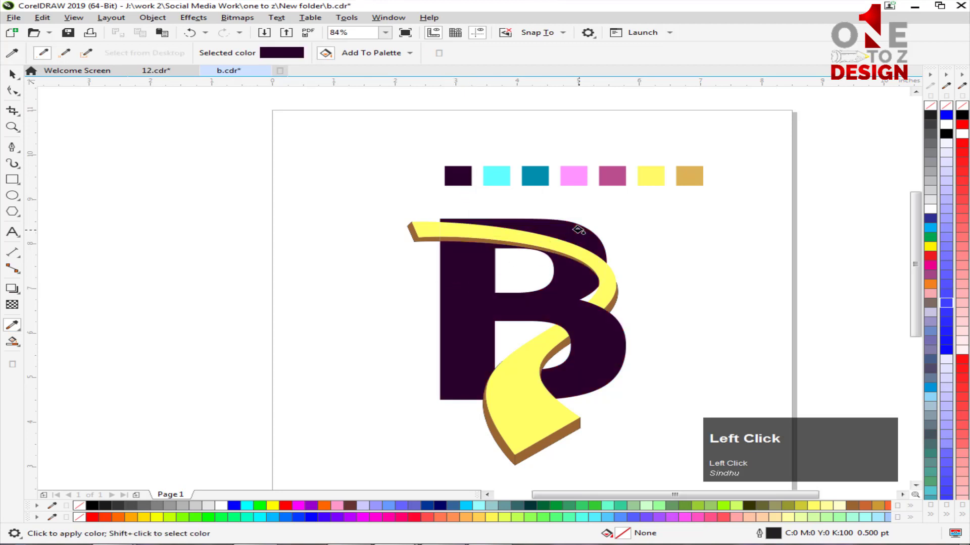
left_click(13, 74)
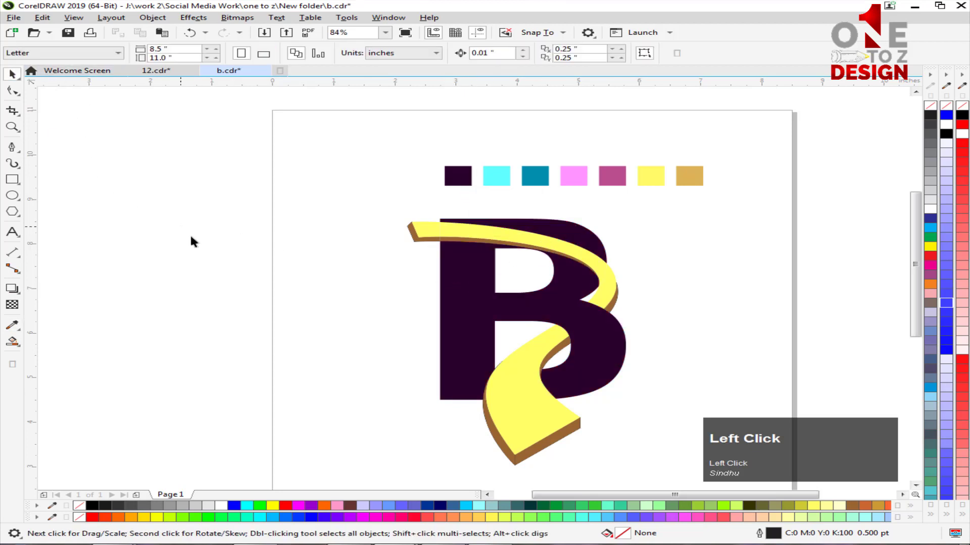
Lighten the B's uniform fill to a slightly paler dark purple using the HSB color viewer.
left_click(461, 307)
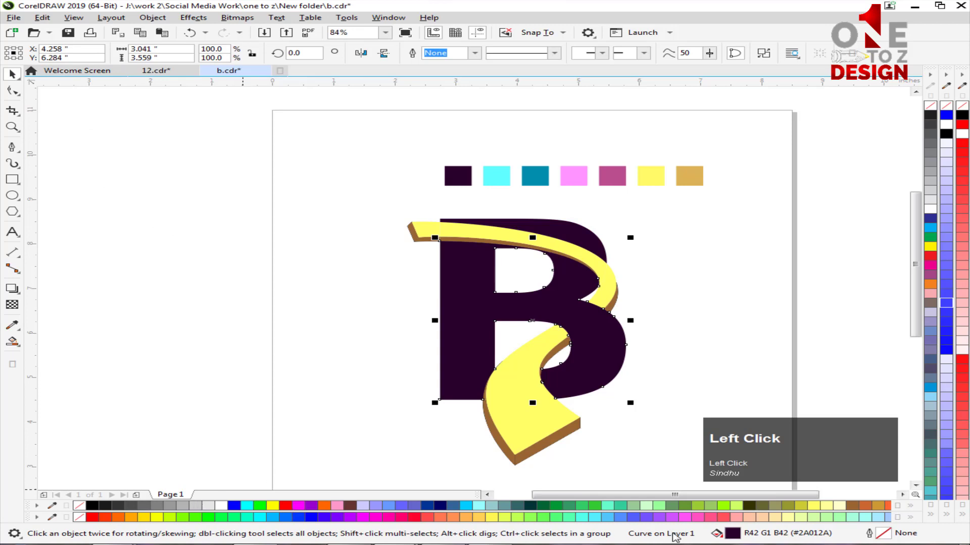
double_click(732, 534)
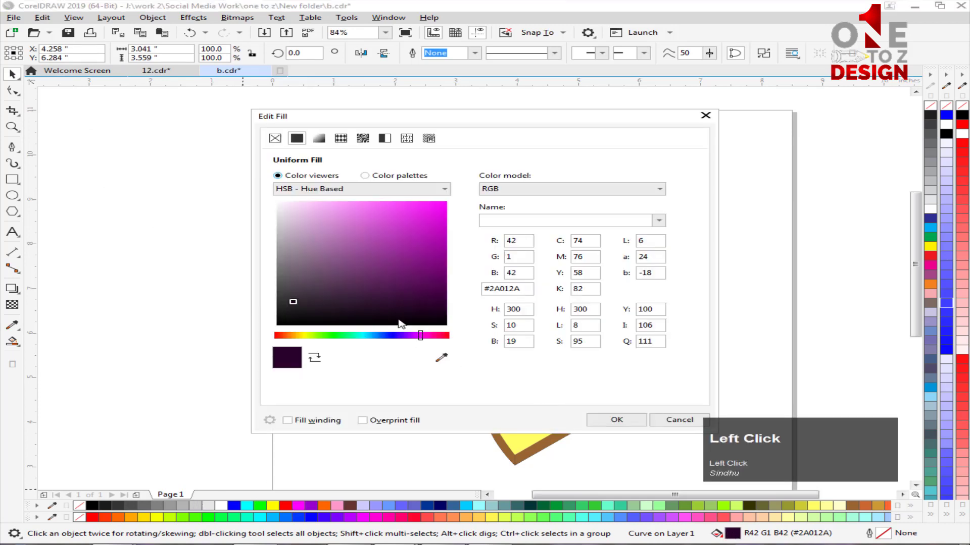
left_click_drag(500, 121, 316, 123)
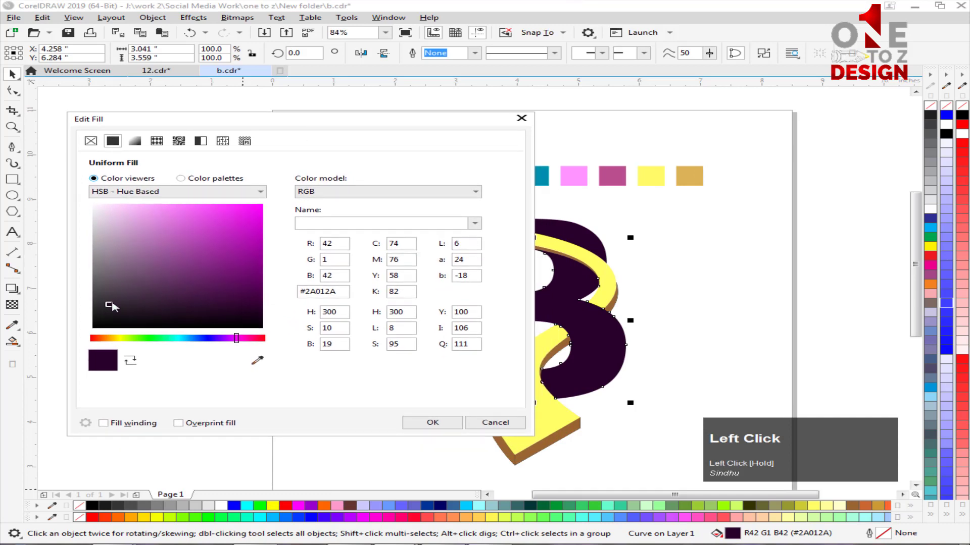
left_click_drag(108, 305, 127, 301)
left_click(609, 280)
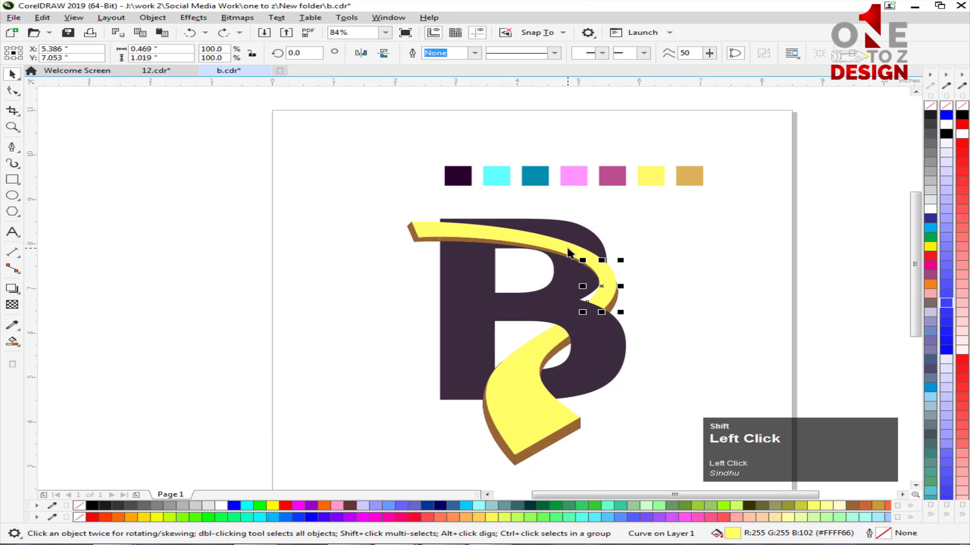
left_click_drag(568, 249, 644, 232)
key("ctrl+z")
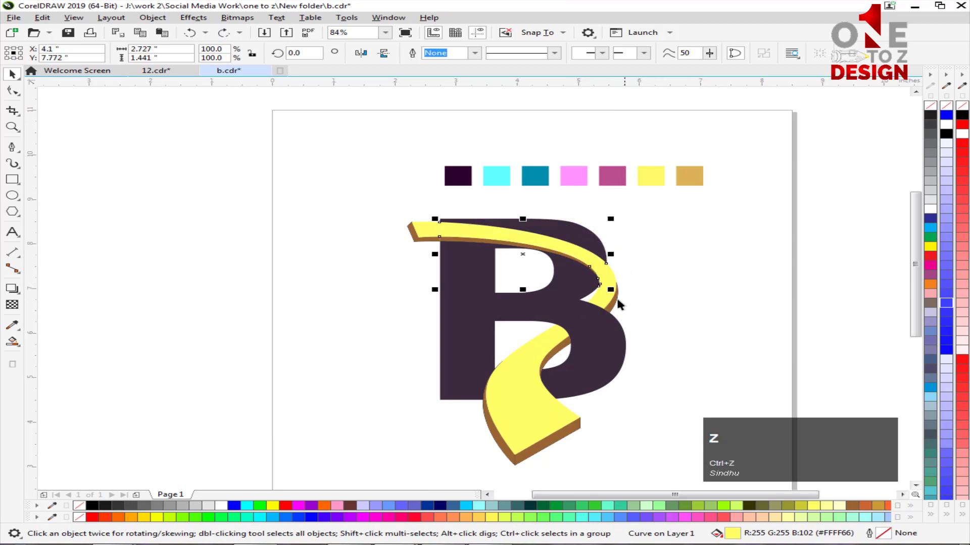
left_click(644, 282)
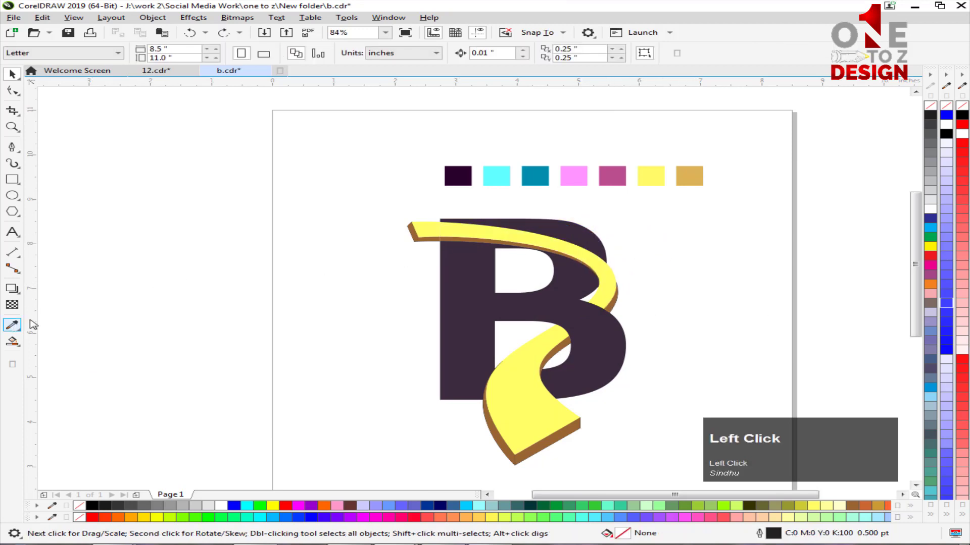
Sample the teal swatch with the Color Eyedropper and apply it to the yellow face pieces of the upper ribbon.
left_click(12, 325)
left_click(535, 177)
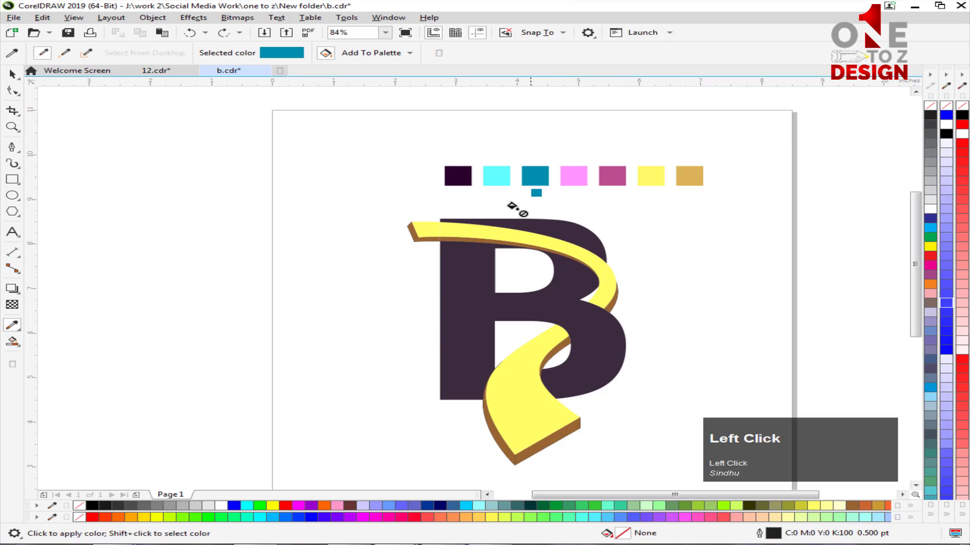
left_click(497, 233)
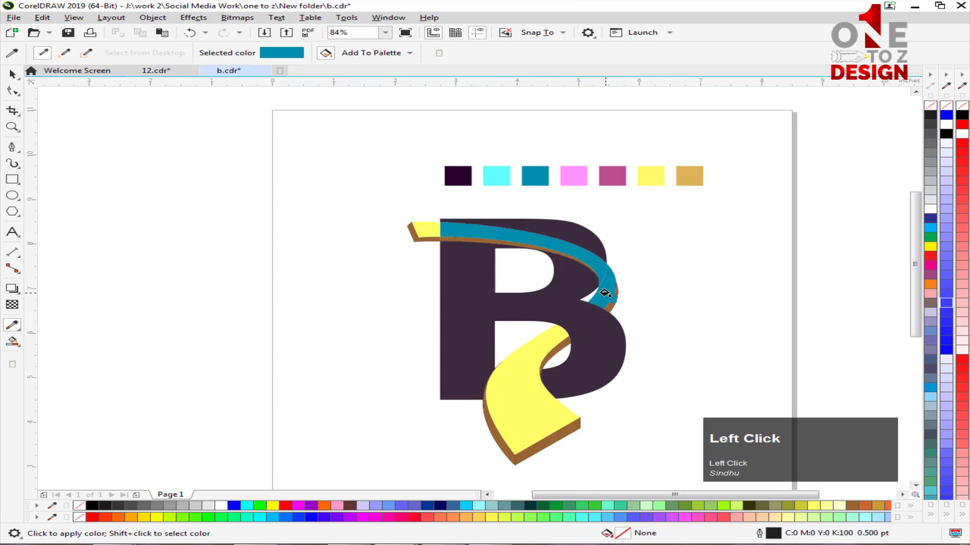
left_click(424, 231)
left_click(12, 74)
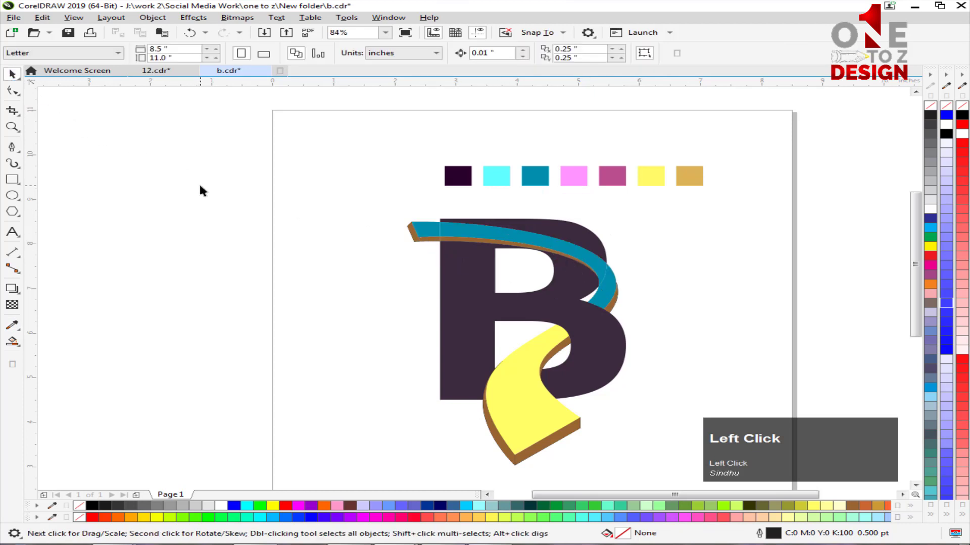
Weld the three teal face pieces of the upper ribbon into one shape.
left_click(611, 288)
left_click(526, 232, "shift")
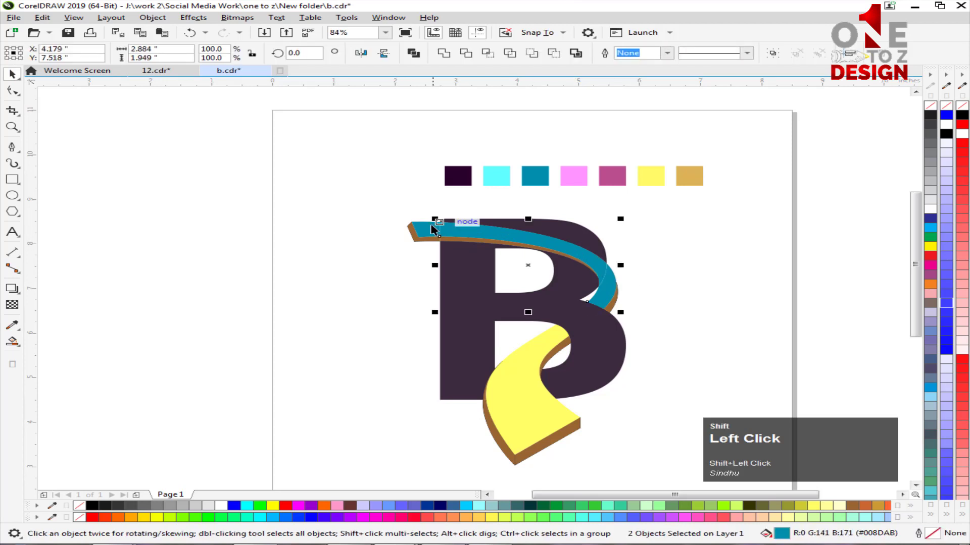
left_click(439, 226, "shift")
left_click(444, 53)
left_click(694, 308)
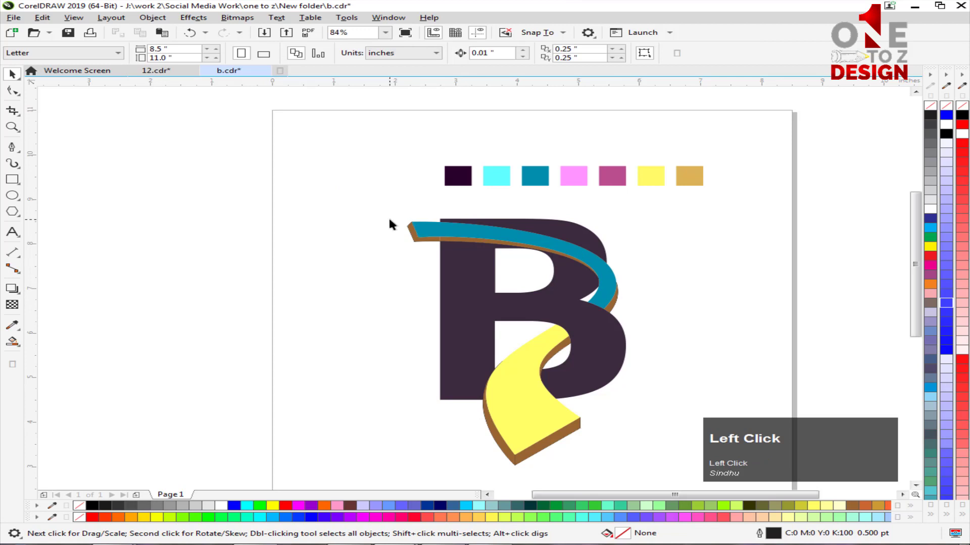
Weld the two adjoining brown underside pieces along the upper ribbon's lower edge.
key("z")
left_click_drag(391, 211, 652, 303)
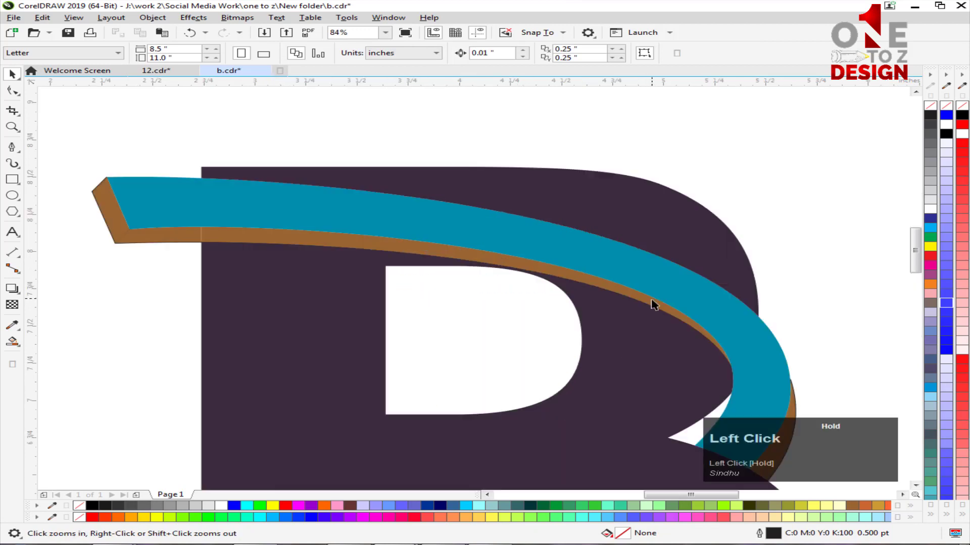
left_click(157, 237)
left_click_drag(157, 237, 156, 271)
key("ctrl+z")
left_click(357, 204, "shift")
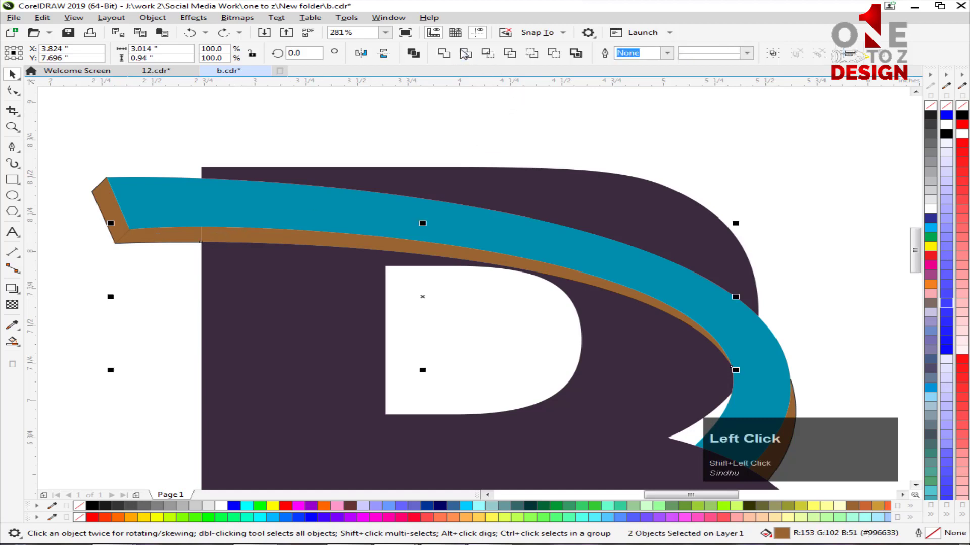
left_click(465, 54)
left_click(97, 243)
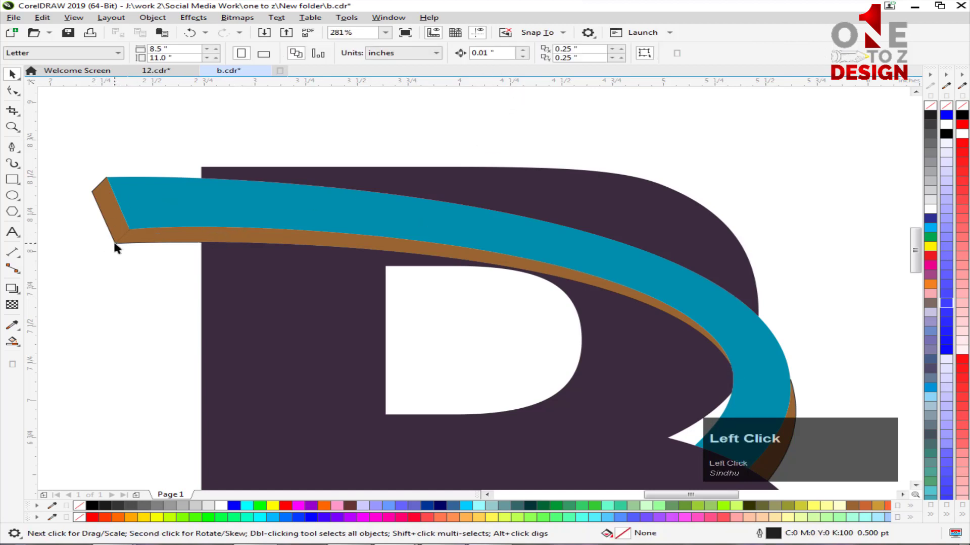
Pull the stray outline curve out from behind the upper ribbon's brown edge and delete it.
left_click_drag(114, 244, 112, 264)
key("ctrl+z")
left_click(111, 235, "alt")
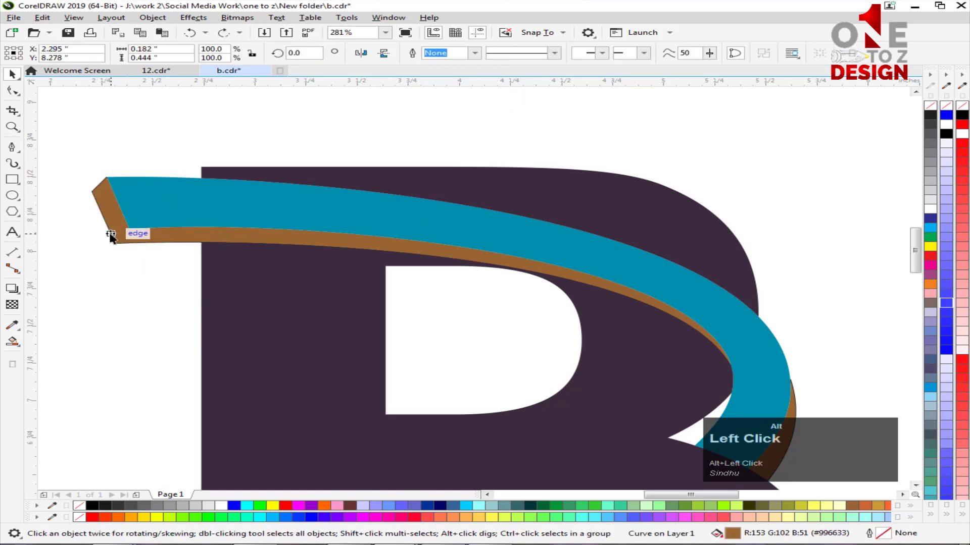
left_click(277, 227)
left_click_drag(411, 272, 293, 316)
key("F3")
key("Delete")
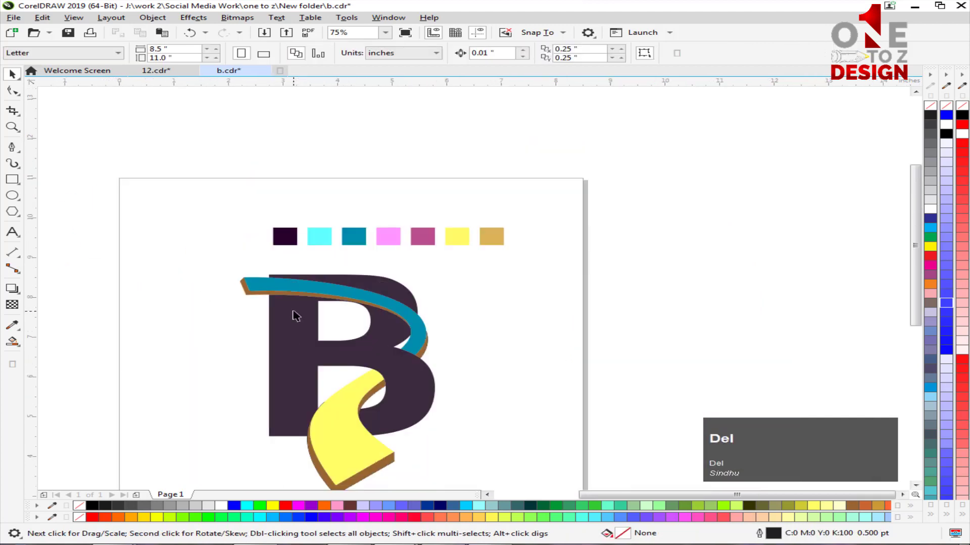
Select the stray outline curve hidden behind the ribbon's right bend, move it off the B, and delete it.
key("F2")
left_click(373, 356)
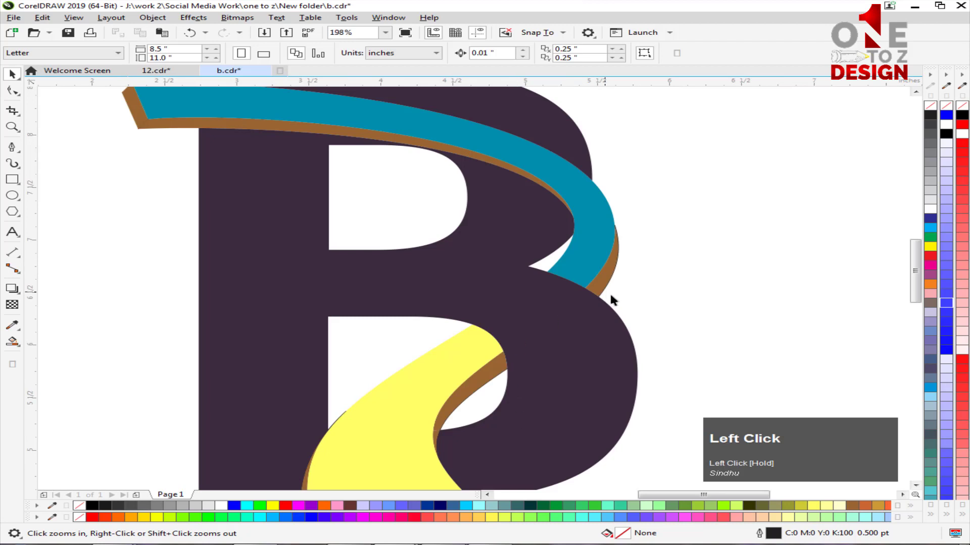
key("space")
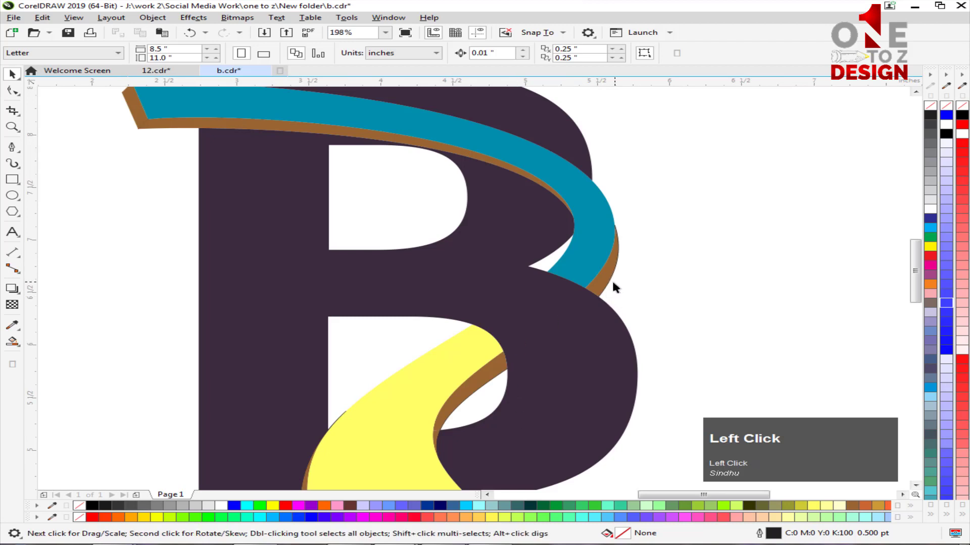
left_click_drag(611, 280, 655, 288)
key("ctrl+z")
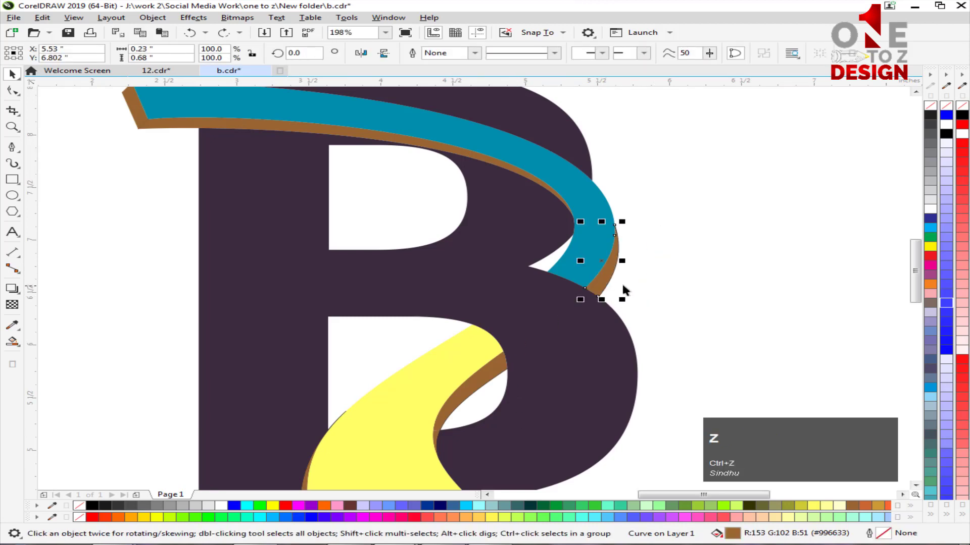
left_click(619, 283)
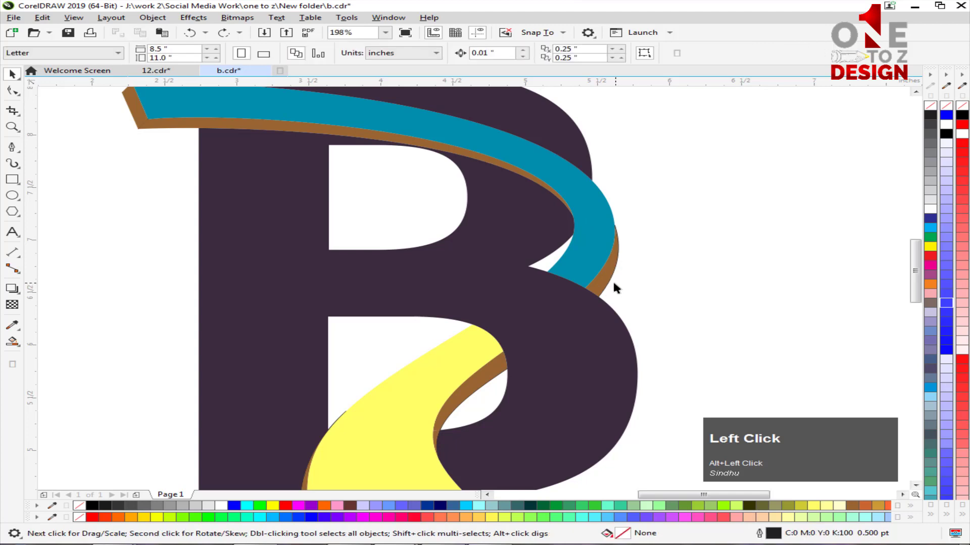
left_click(610, 288, "alt")
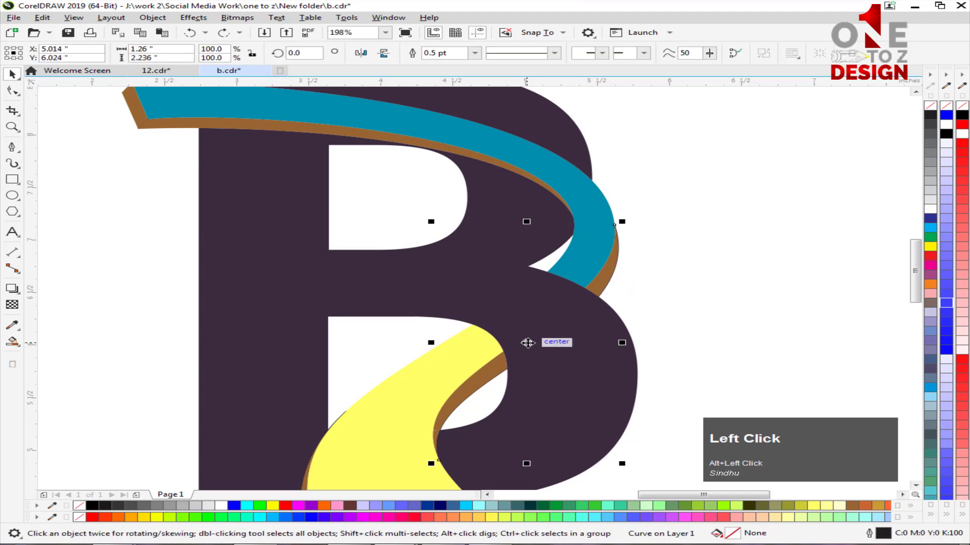
left_click_drag(526, 340, 702, 324)
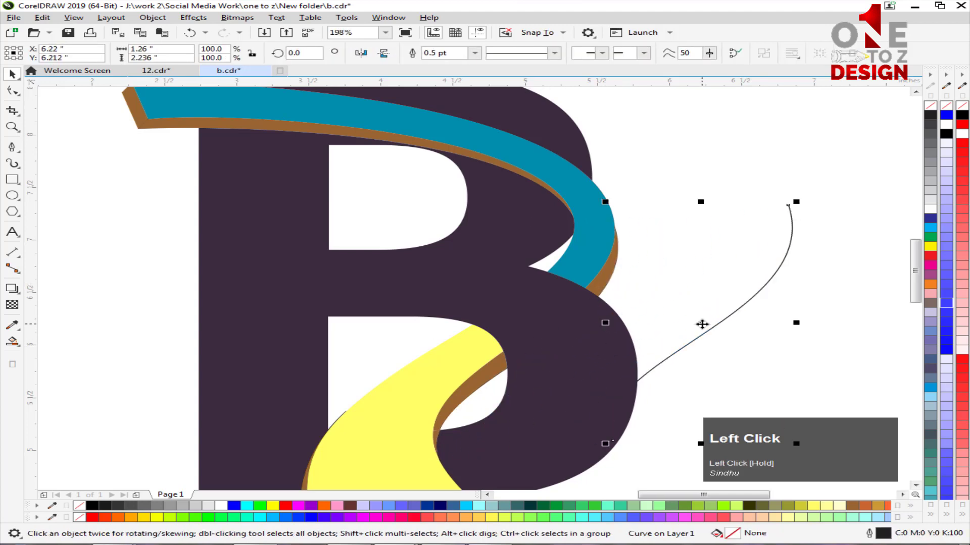
key("Delete")
Select the leftover black outline behind the lower yellow ribbon, move it clear of the artwork, and delete it.
left_click(915, 485)
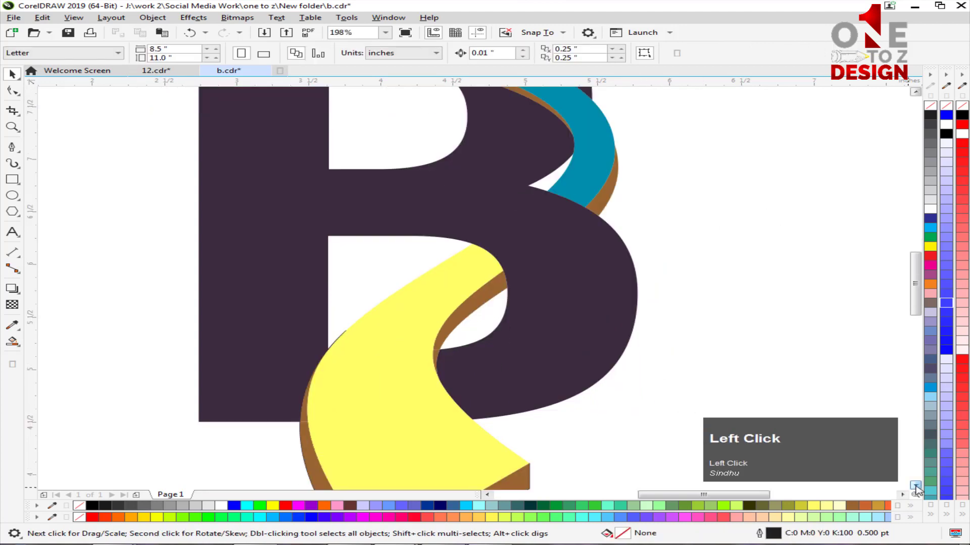
left_click(915, 486)
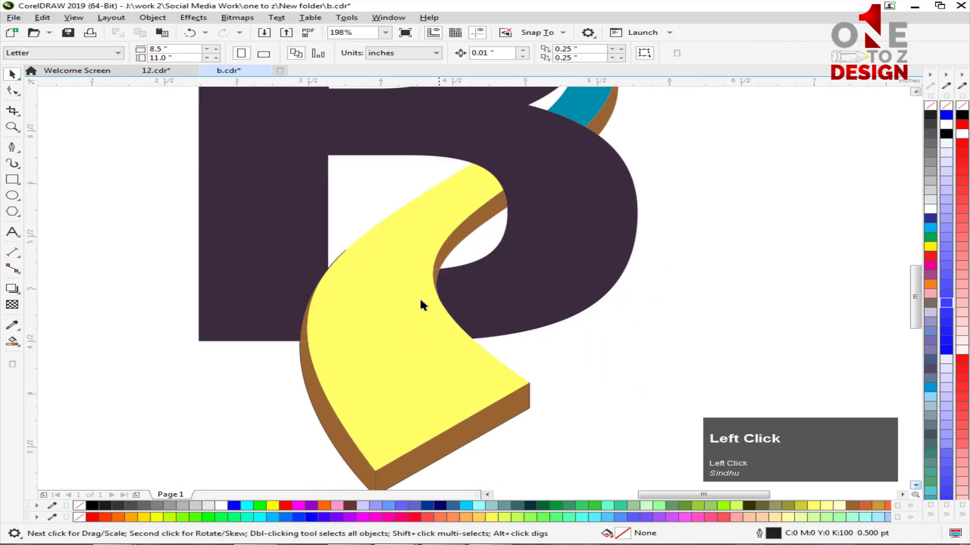
left_click(340, 258)
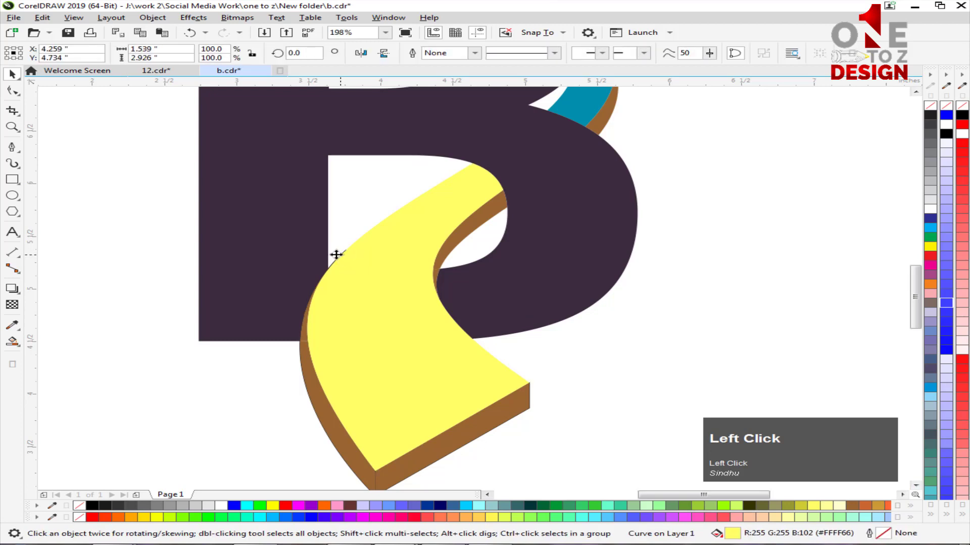
left_click_drag(336, 255, 275, 264)
key("ctrl+z")
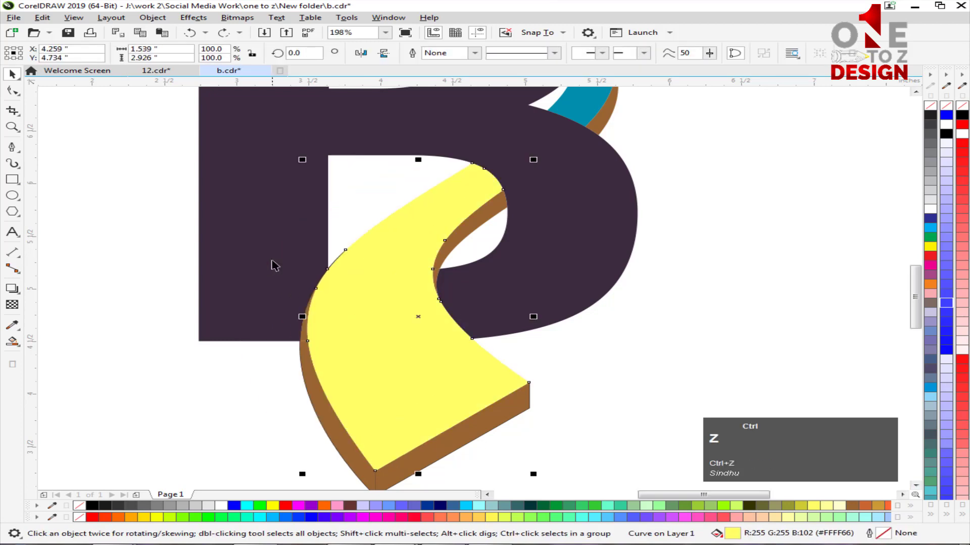
left_click(334, 251)
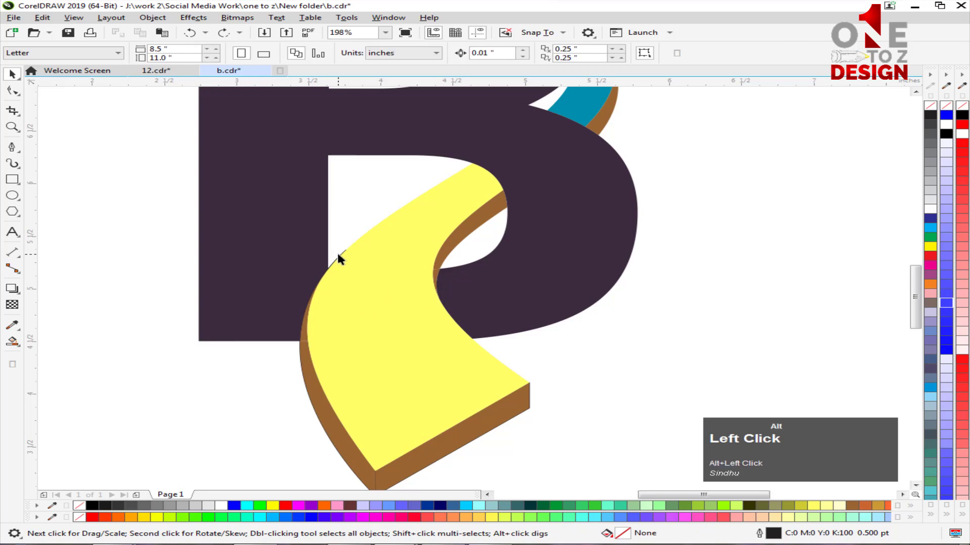
left_click(337, 252, "alt")
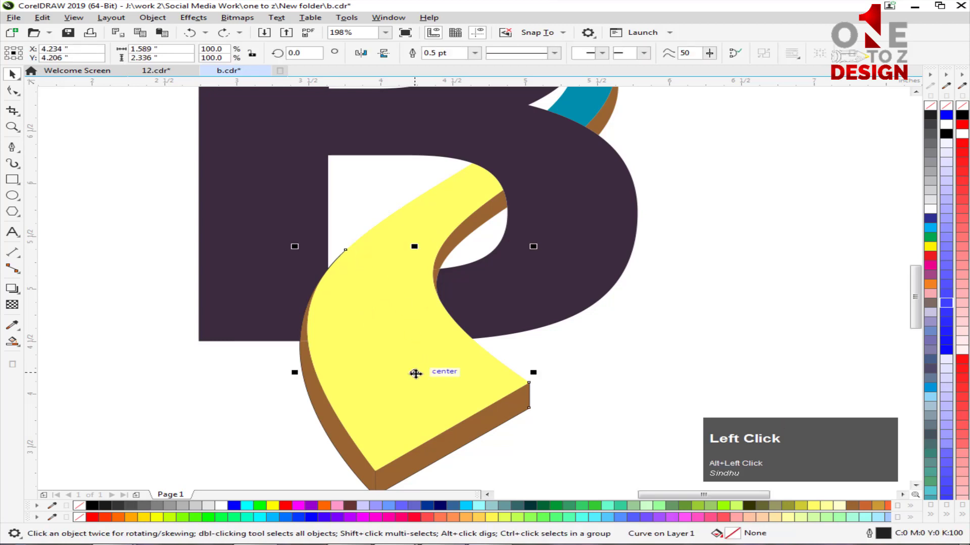
left_click_drag(414, 372, 178, 403)
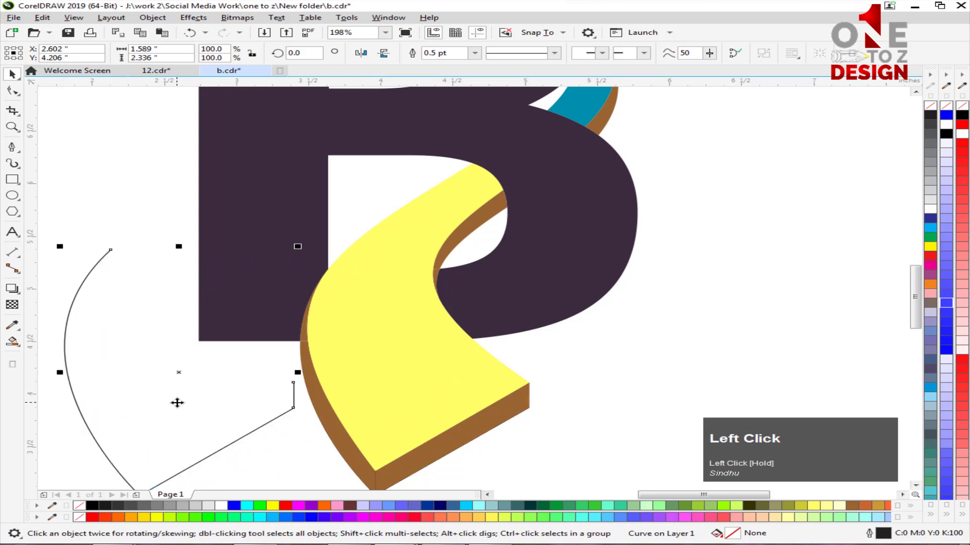
key("Delete")
Weld the two brown side pieces along the lower ribbon's inner curve beside the B's lower bowl.
key("F3")
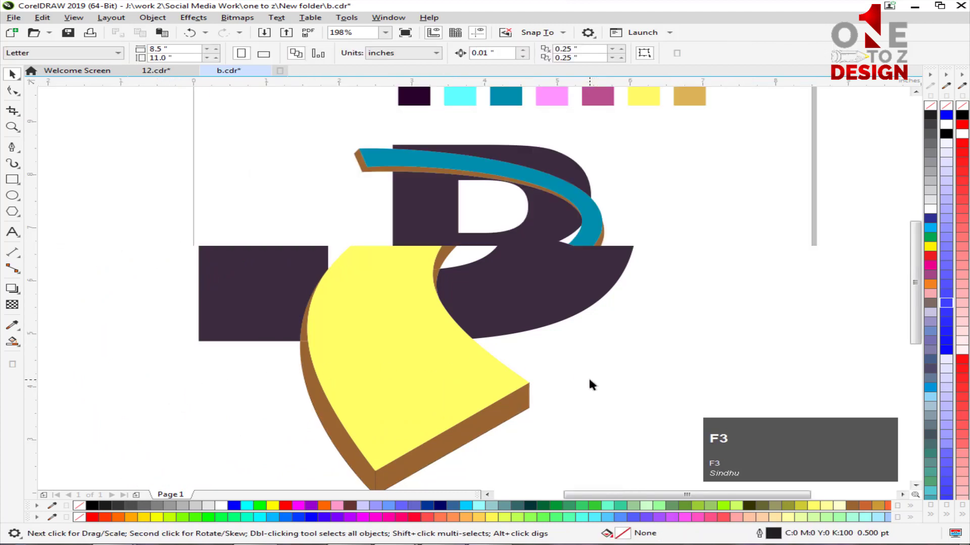
scroll(537, 306, "up", 5)
left_click(565, 196)
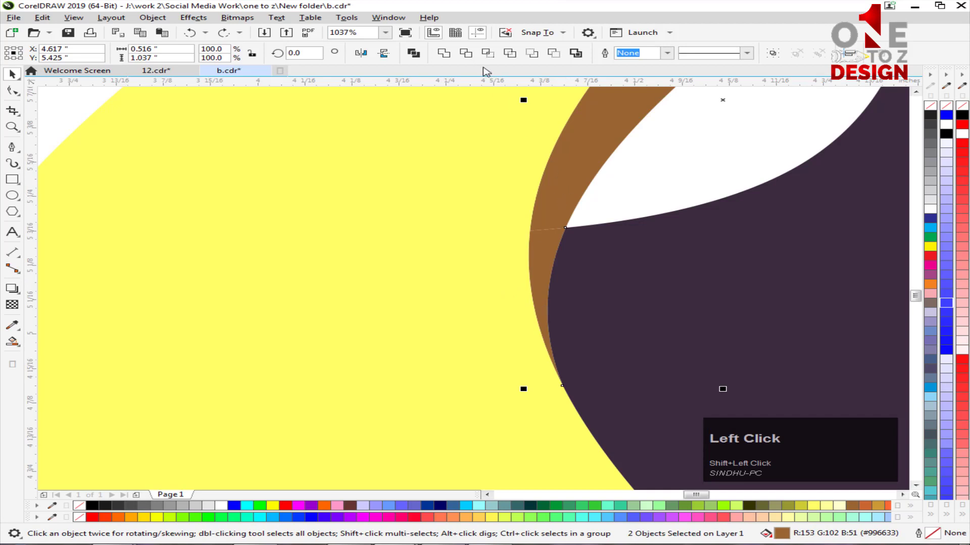
key("F3")
key("F3")
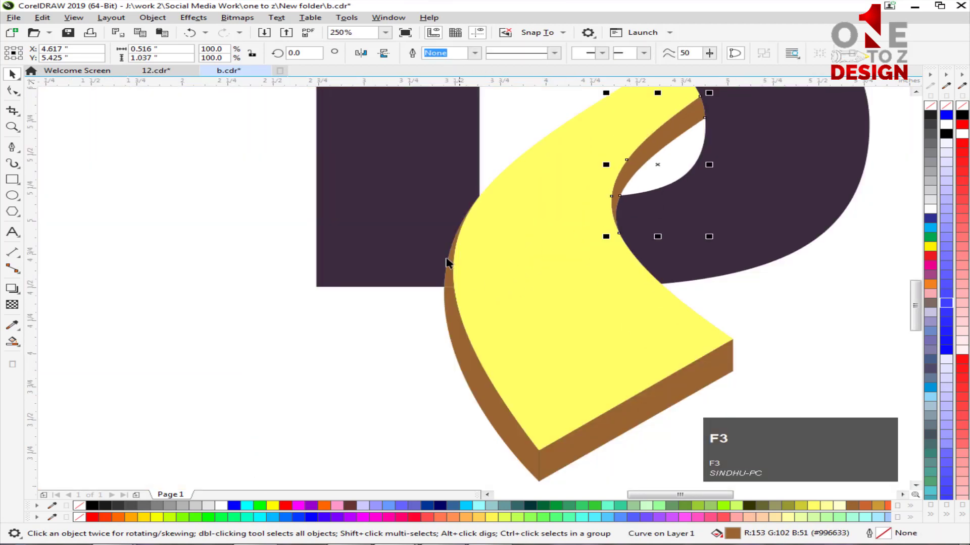
Weld the two brown side pieces along the lower ribbon's outer left edge where it crosses the B's base.
key("F2")
left_click(393, 186)
left_click(461, 252)
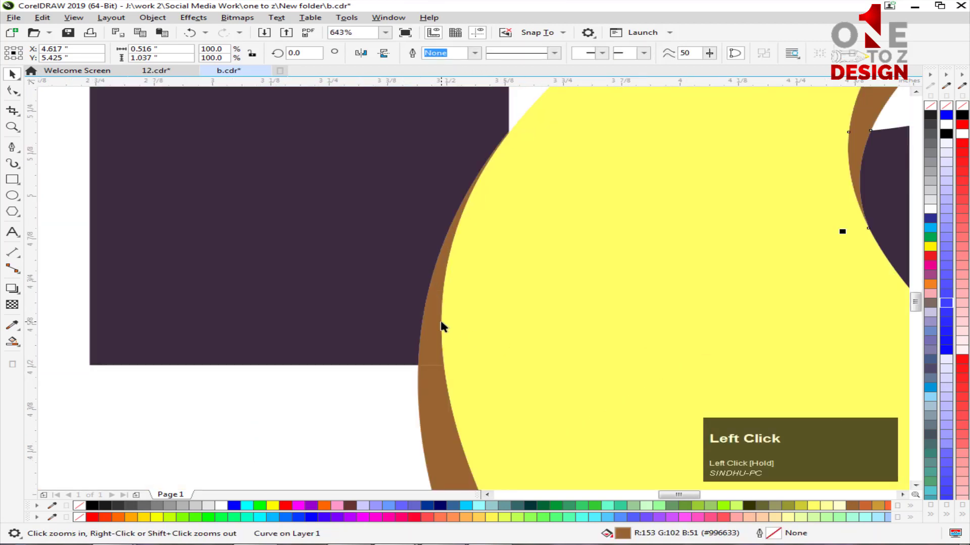
left_click(435, 393)
left_click_drag(435, 345, 370, 340)
key("ctrl+z")
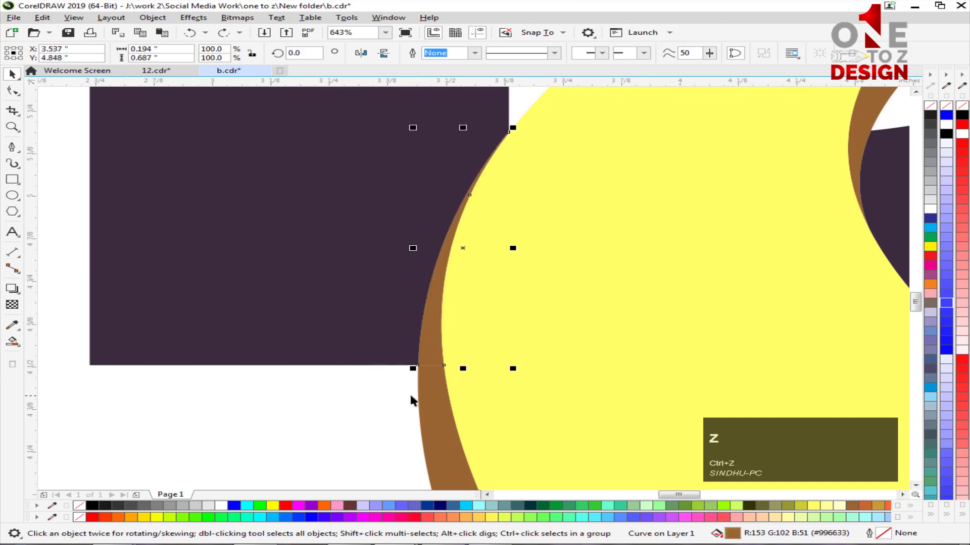
left_click(427, 392, "shift")
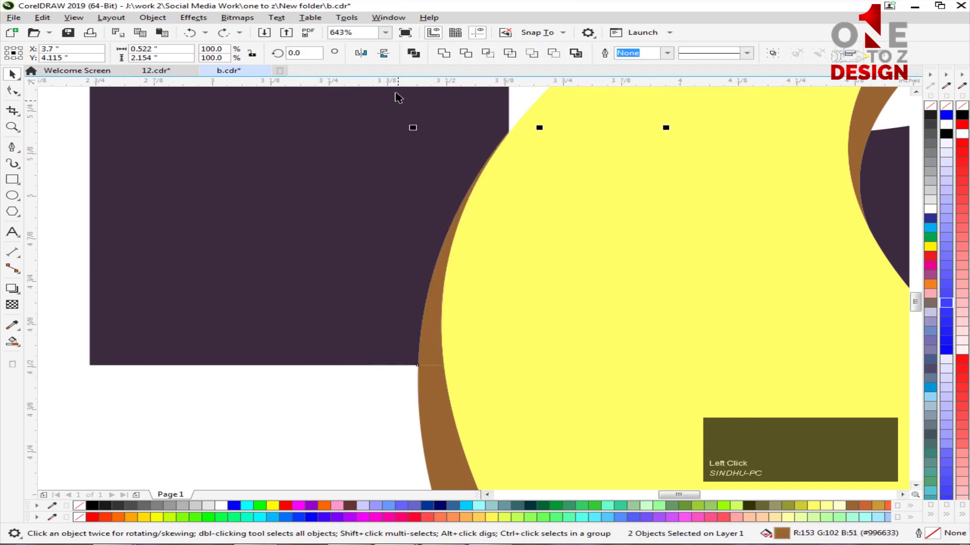
left_click(323, 413)
key("F3")
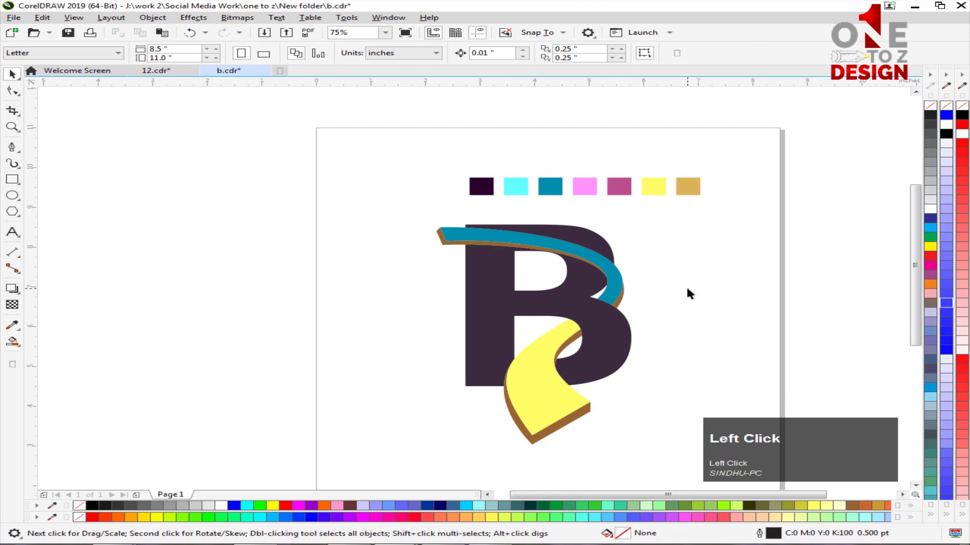
Apply a linear gradient running up the yellow lower ribbon face and sample the yellow swatch for its end color.
left_click(12, 342)
left_click(61, 342)
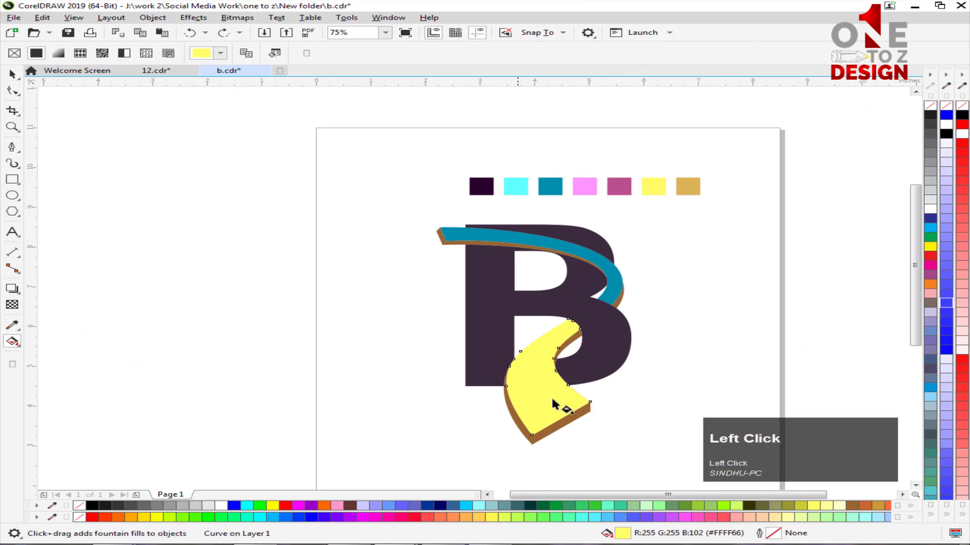
left_click_drag(539, 418, 557, 340)
left_click(597, 324)
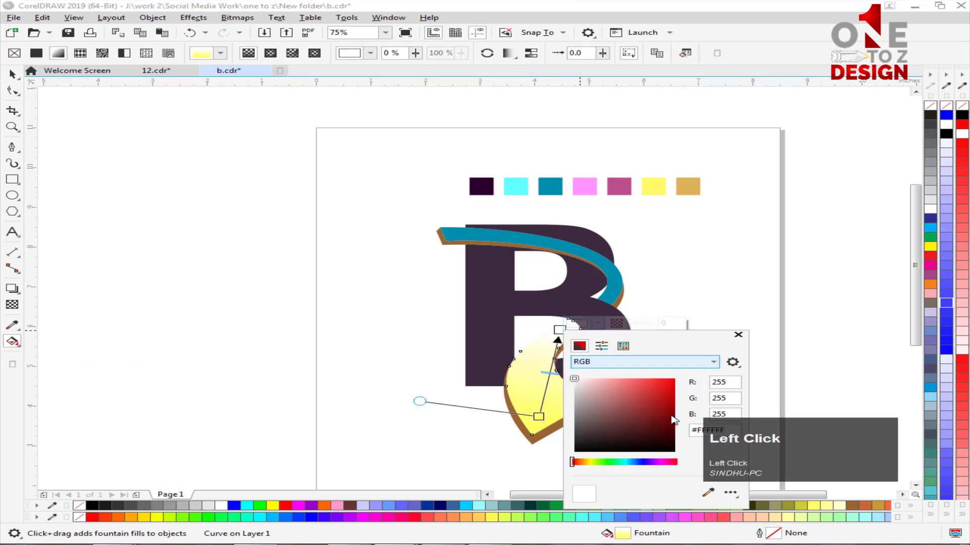
left_click(706, 494)
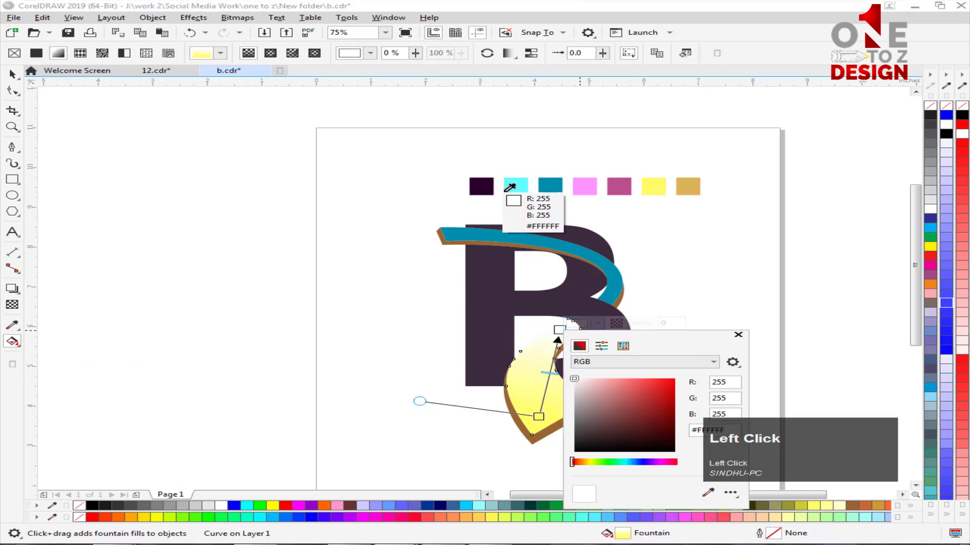
left_click(663, 187)
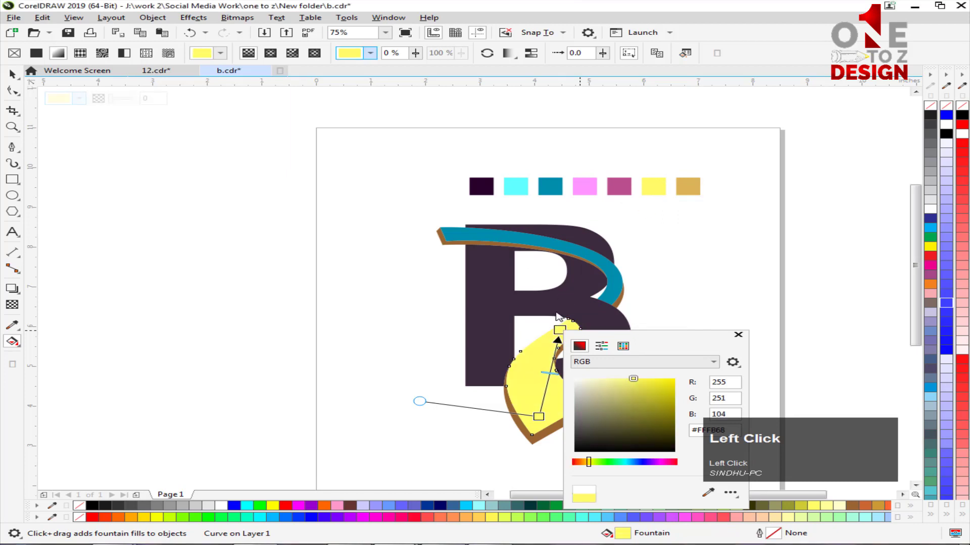
Sample the yellow swatch for the start color of the lower ribbon face's gradient at its bottom tip.
left_click(539, 417)
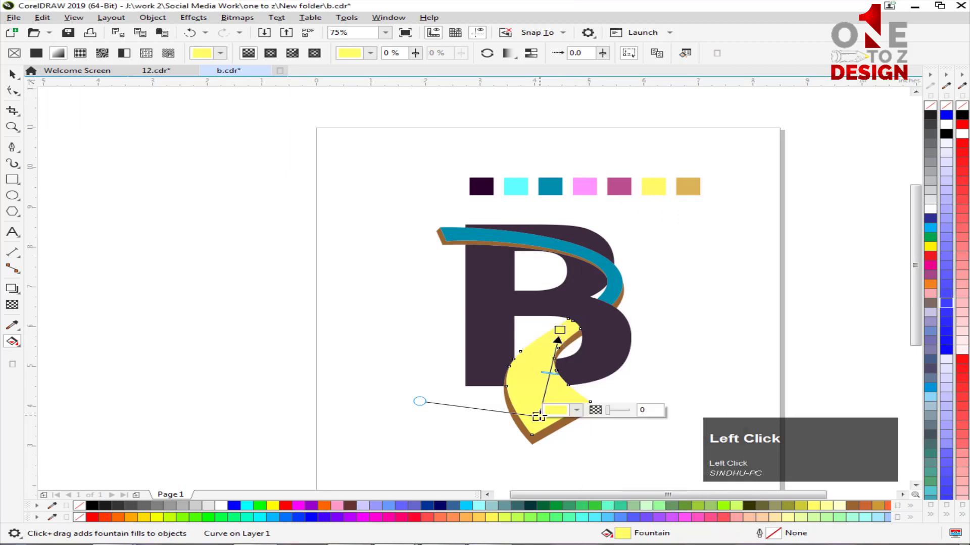
left_click(577, 411)
left_click(686, 386)
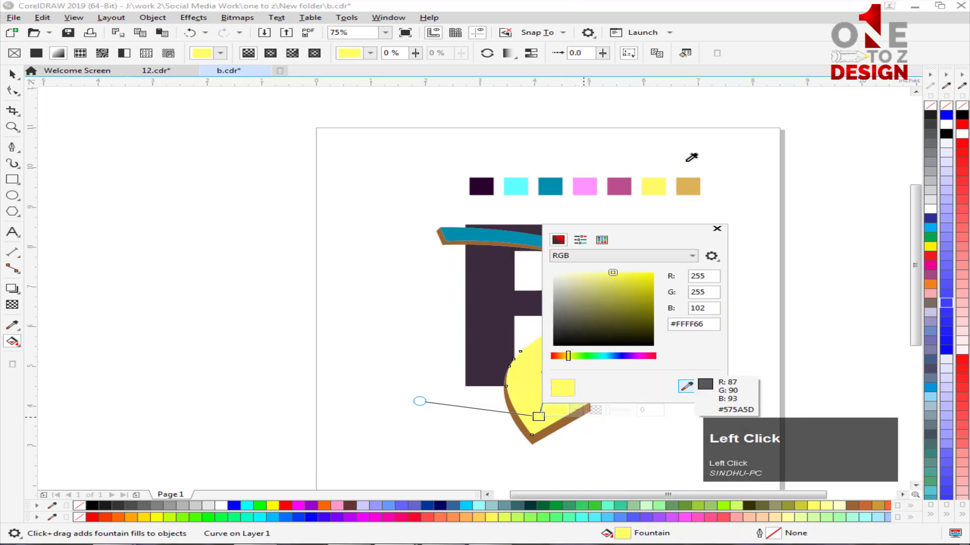
left_click(658, 190)
left_click(544, 332)
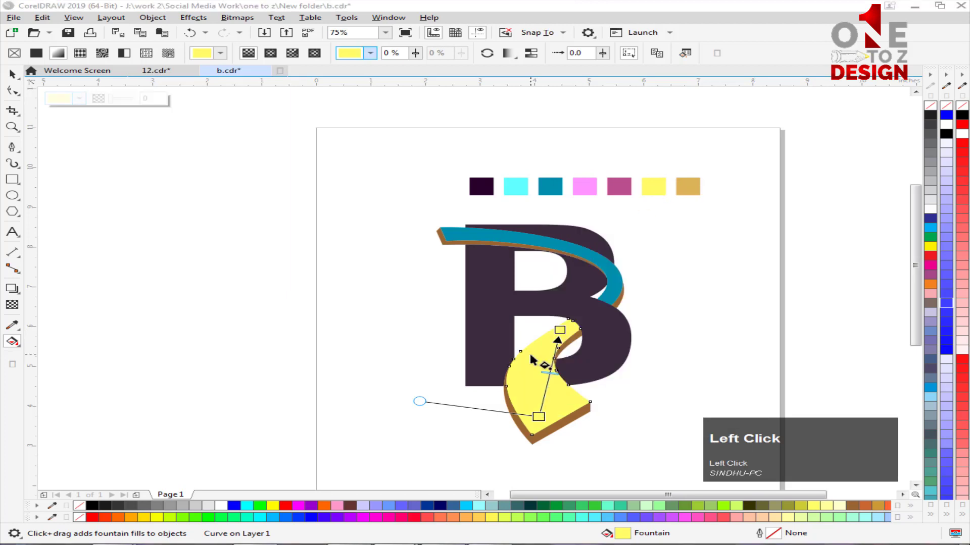
Set the upper end color of the lower ribbon face's gradient from the light pink swatch, and deselect the ribbon.
left_click(559, 330)
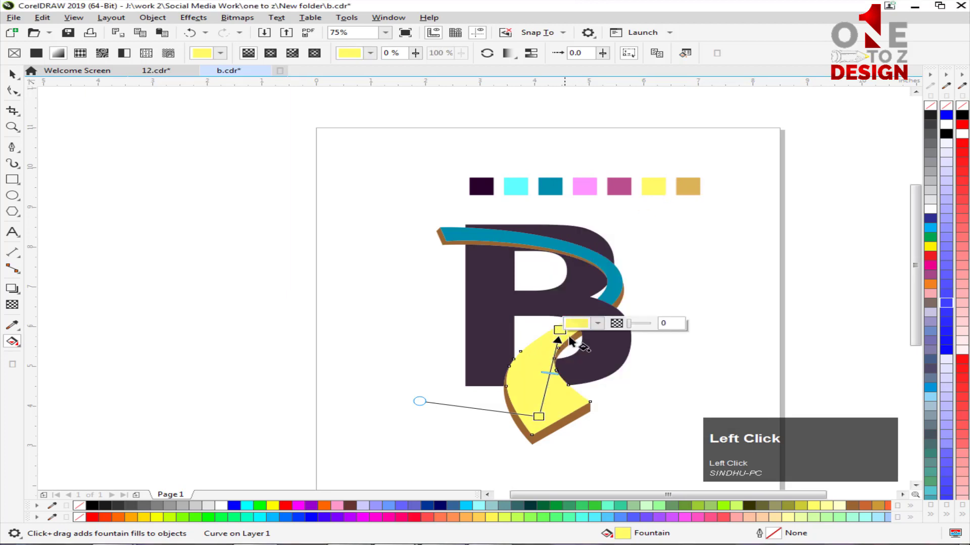
left_click(597, 323)
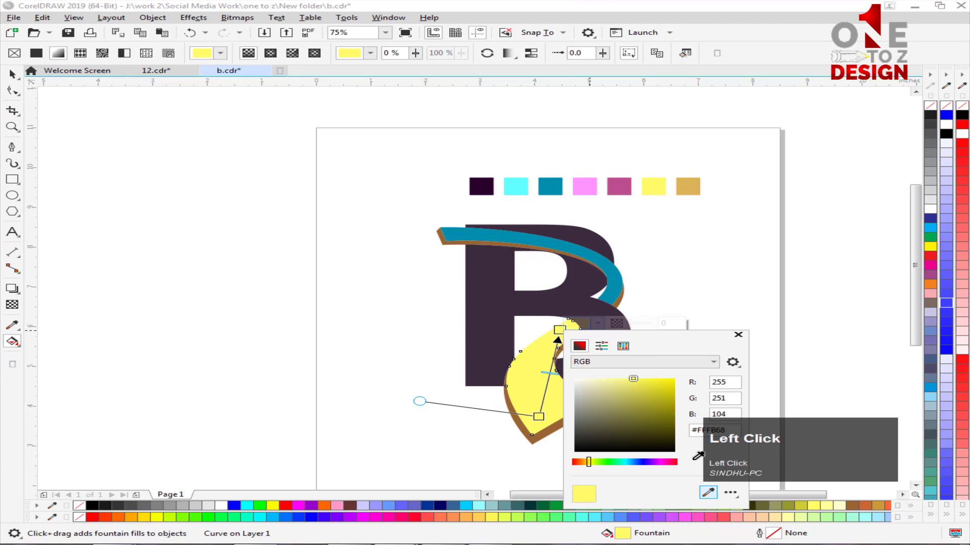
left_click(586, 190)
left_click(13, 88)
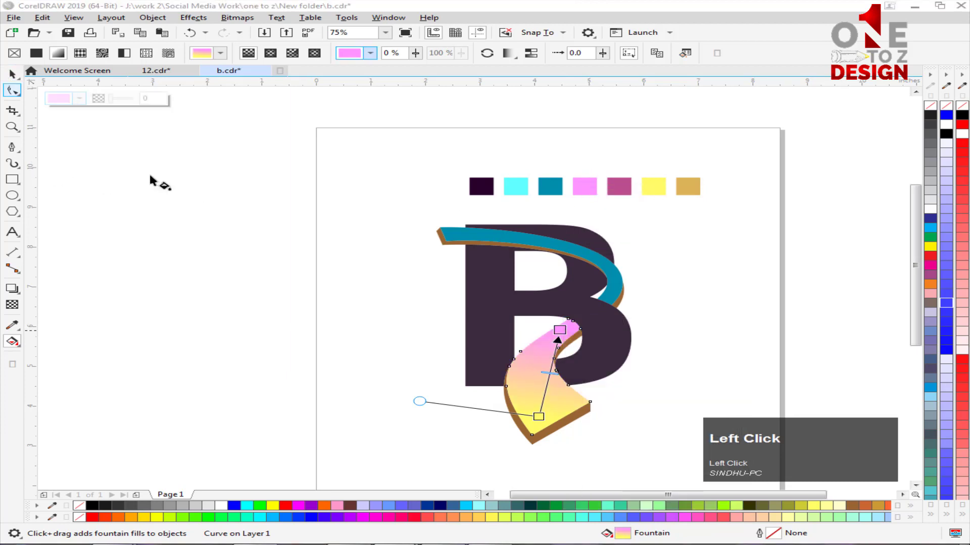
left_click(150, 177)
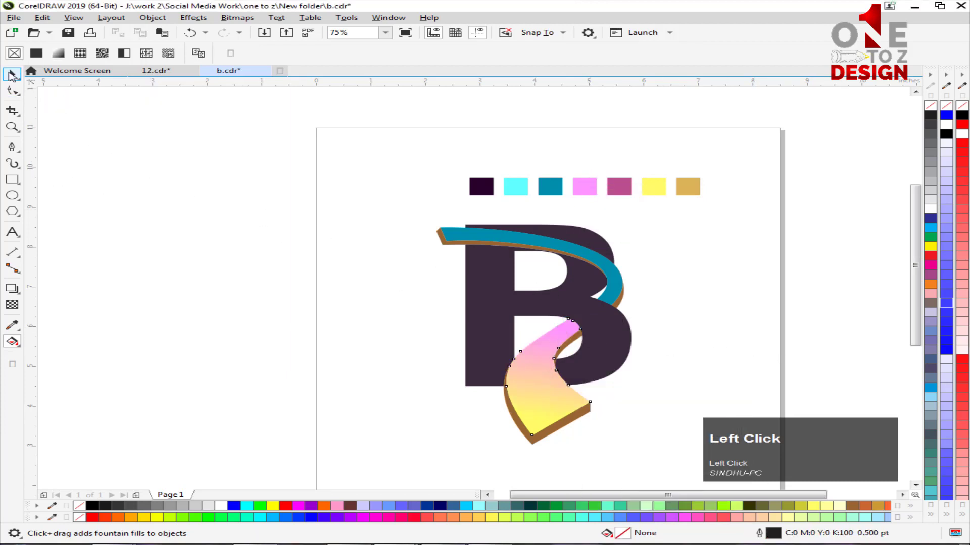
Copy the lower ribbon's yellow-to-pink gradient onto the teal upper ribbon face with the attributes eyedropper.
left_click(12, 75)
left_click(618, 290)
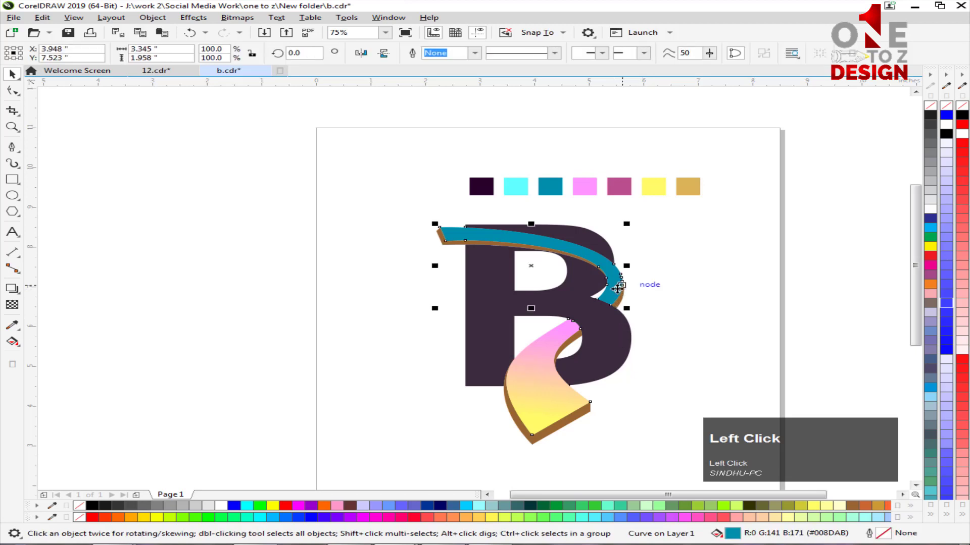
left_click(18, 330)
left_click(65, 342)
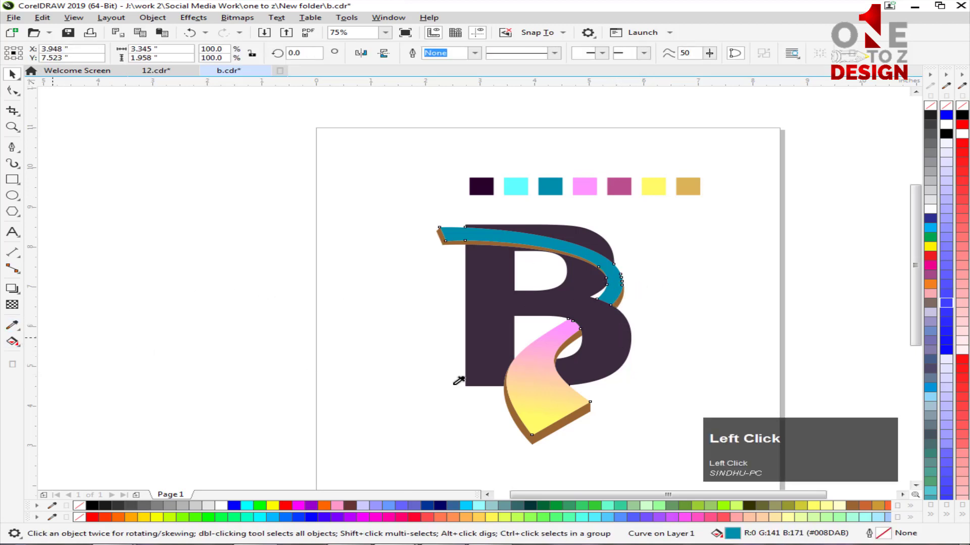
left_click(547, 377)
left_click(593, 255)
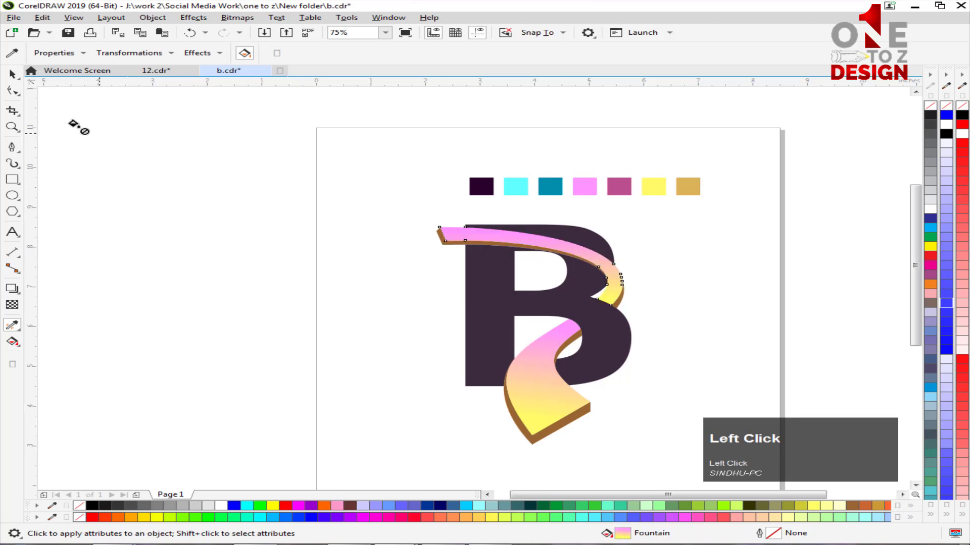
Reorient the upper ribbon face's gradient so yellow starts above the B and pink ends below the ribbon's right bend.
left_click(12, 74)
left_click(559, 251)
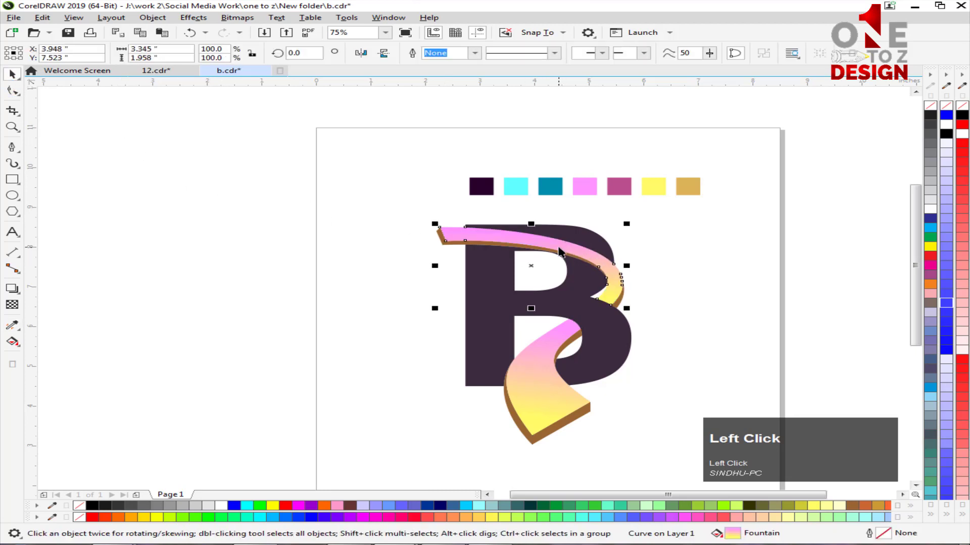
left_click(12, 342)
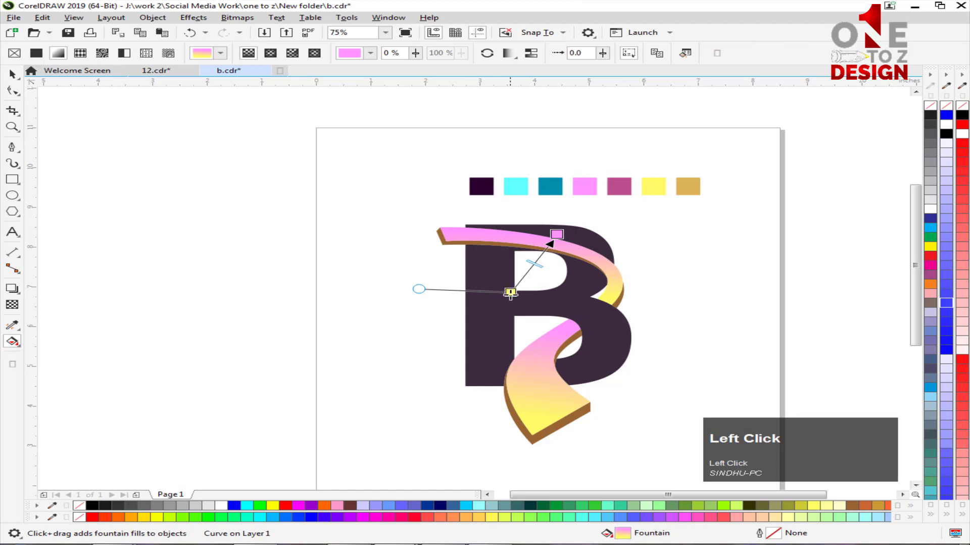
left_click_drag(510, 293, 597, 209)
left_click_drag(618, 295, 604, 294)
left_click_drag(597, 209, 566, 209)
left_click_drag(604, 295, 606, 330)
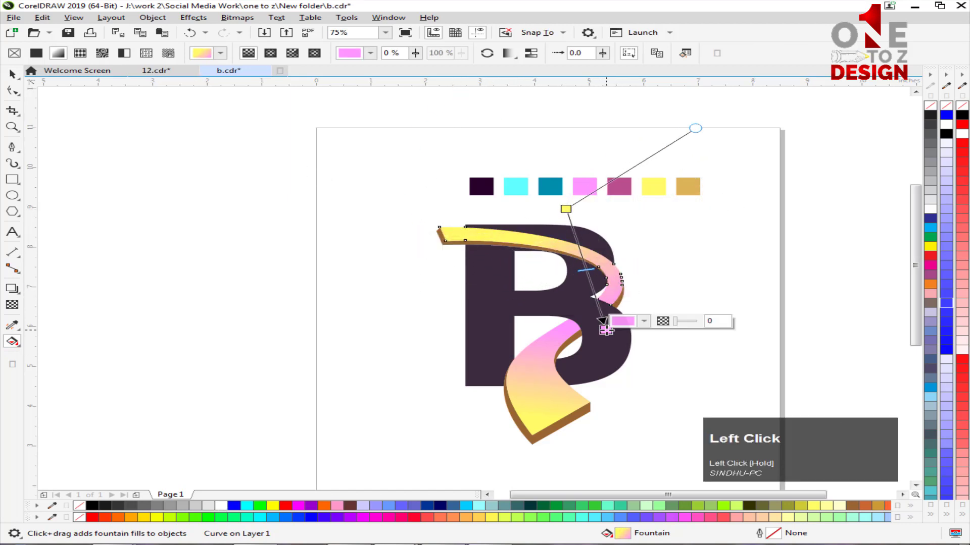
Add a white middle stop to the upper ribbon face's gradient and shift its yellow start up and to the left.
left_click_drag(565, 209, 555, 200)
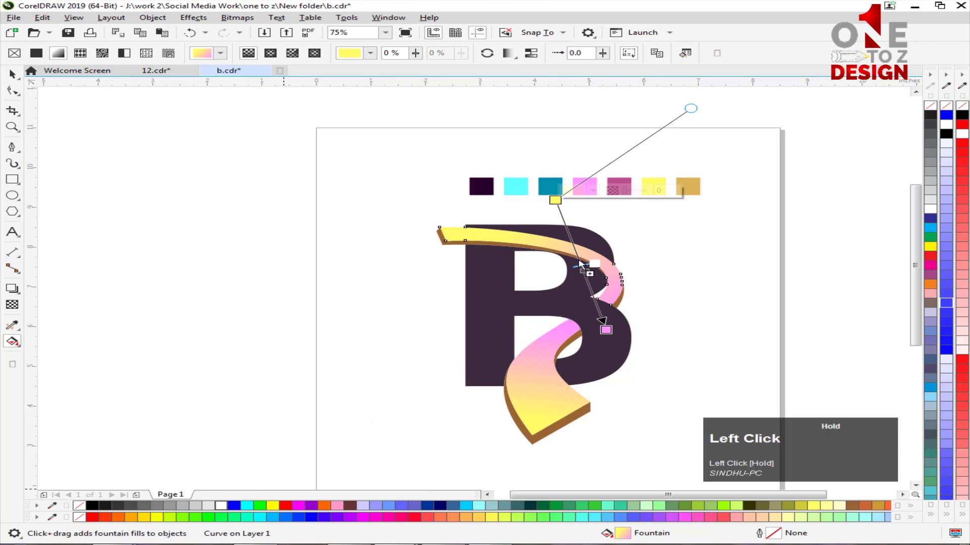
left_click_drag(580, 262, 579, 263)
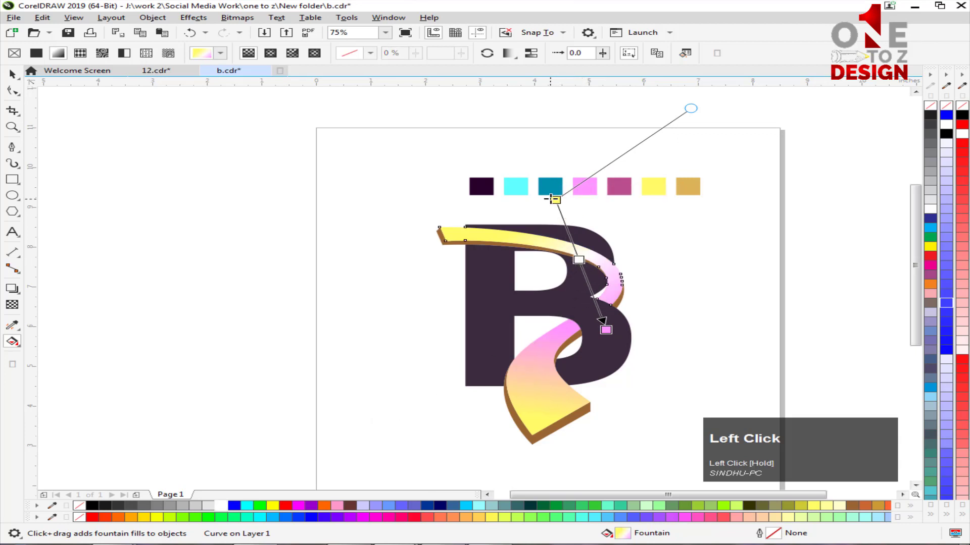
left_click_drag(554, 197, 526, 186)
Extend the pink end of the lower ribbon face's gradient up and to the right, and save the document.
left_click(560, 337)
left_click_drag(558, 332, 581, 311)
key("space")
left_click(692, 357)
key("ctrl+s")
Apply a linear gradient along the brown front face at the lower ribbon's end, from its bottom corner to its right edge.
key("z")
left_click(616, 419)
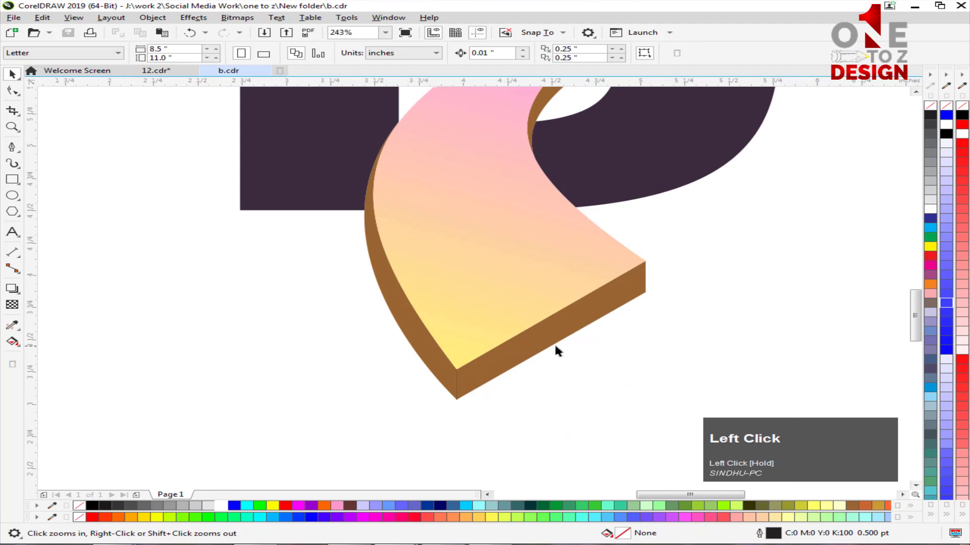
key("space")
left_click(549, 343)
left_click(13, 342)
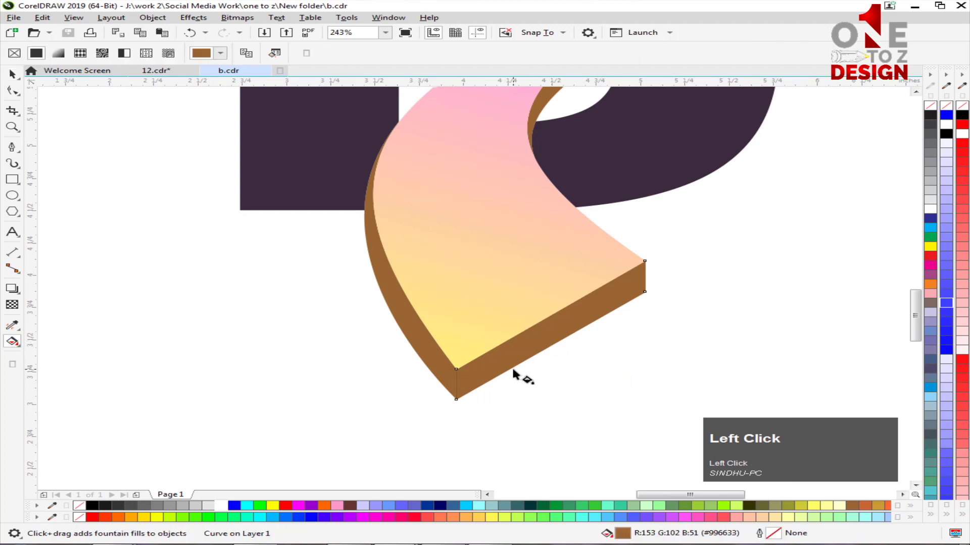
left_click_drag(475, 383, 631, 286)
Set the start color of the lower ribbon's front face gradient from the yellow swatch.
key("F3")
key("F2")
left_click_drag(512, 164, 321, 403)
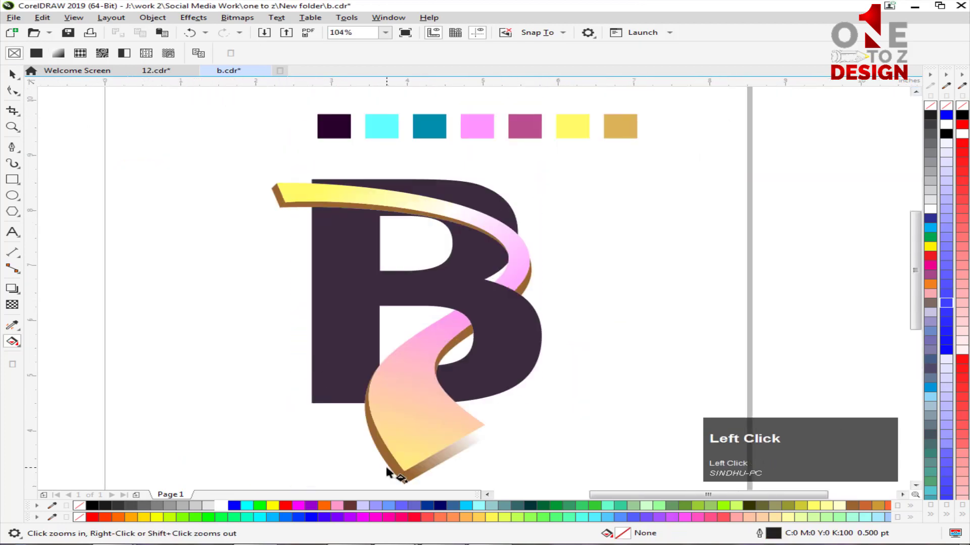
left_click(410, 474)
left_click(422, 452)
left_click(533, 427)
left_click(581, 131)
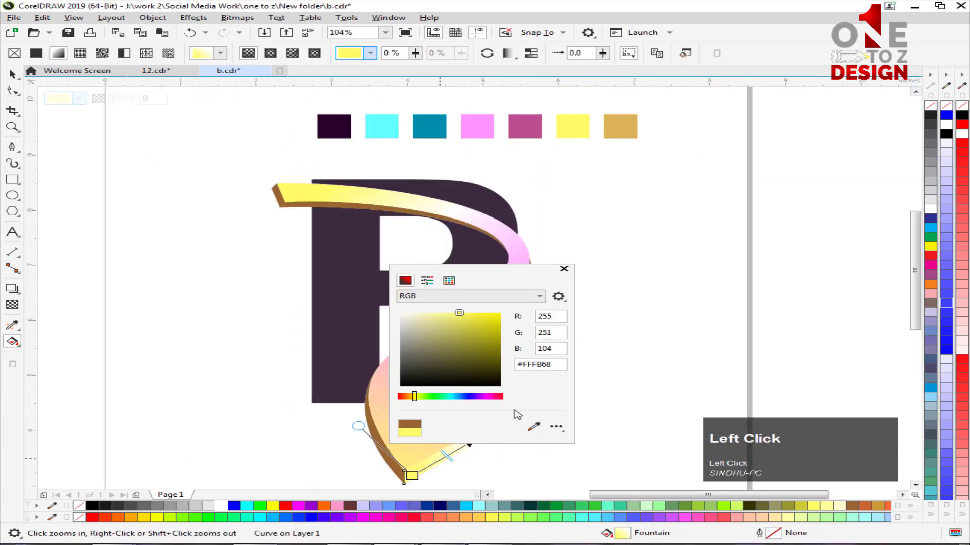
left_click(406, 456)
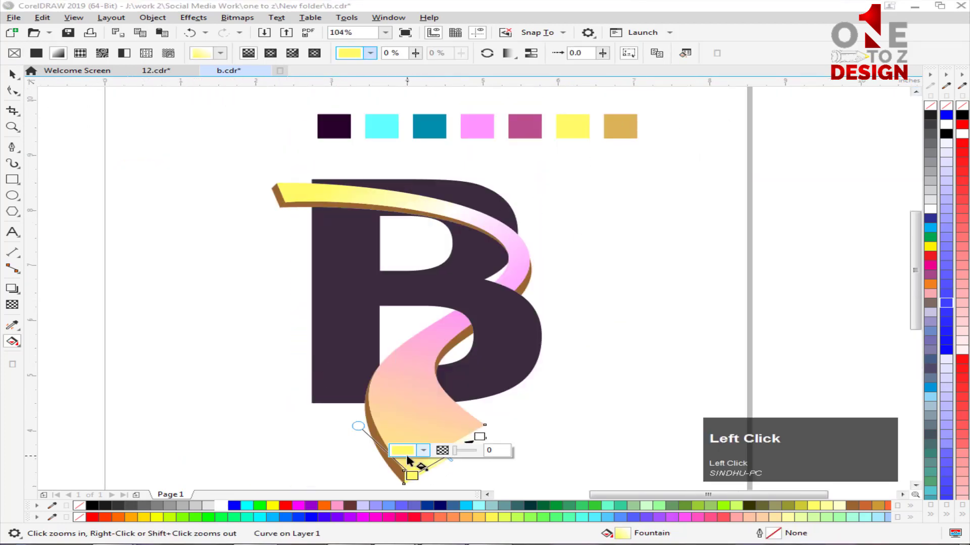
left_click(479, 437)
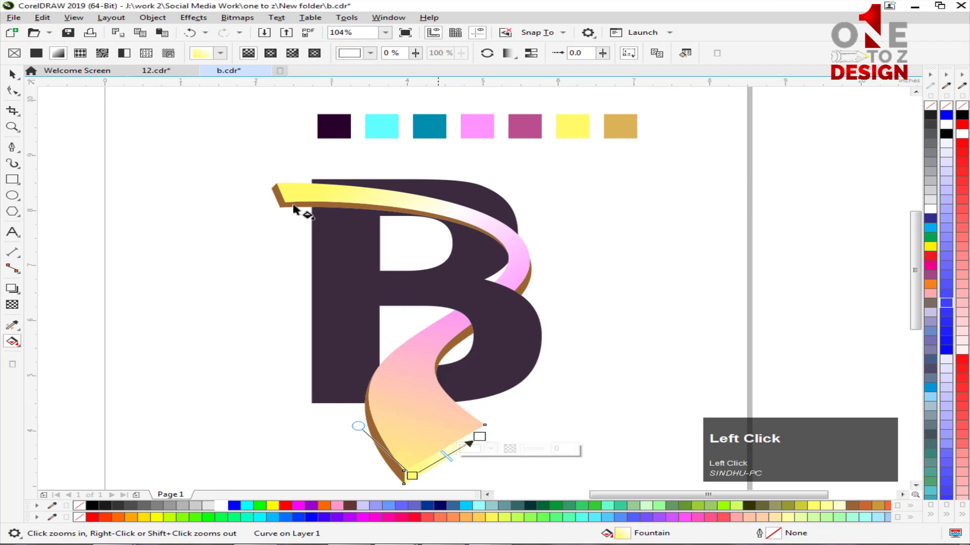
Color the lower ribbon's front face gradient from the tan swatch at its bottom corner to the yellow swatch at its right edge.
left_click(412, 475)
left_click(424, 450)
left_click(533, 427)
left_click(620, 127)
left_click(479, 436)
left_click(490, 449)
left_click(601, 425)
left_click(573, 127)
key("space")
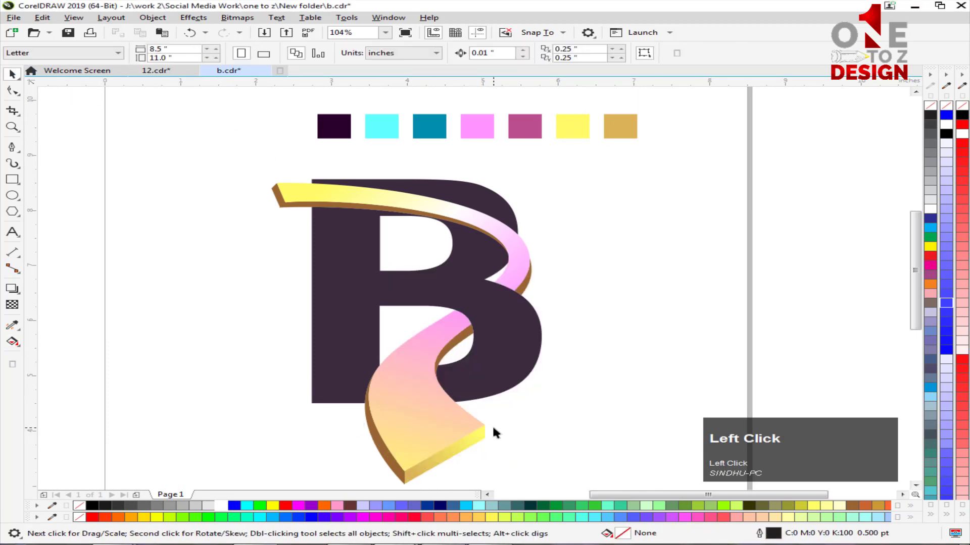
Apply a gradient to the lower ribbon's brown left side, from the yellow swatch at the bottom tip to the light pink swatch above.
key("g")
left_click_drag(394, 474, 362, 395)
left_click(398, 385)
left_click(509, 362)
left_click(480, 127)
left_click(393, 474)
left_click(430, 466)
left_click(541, 441)
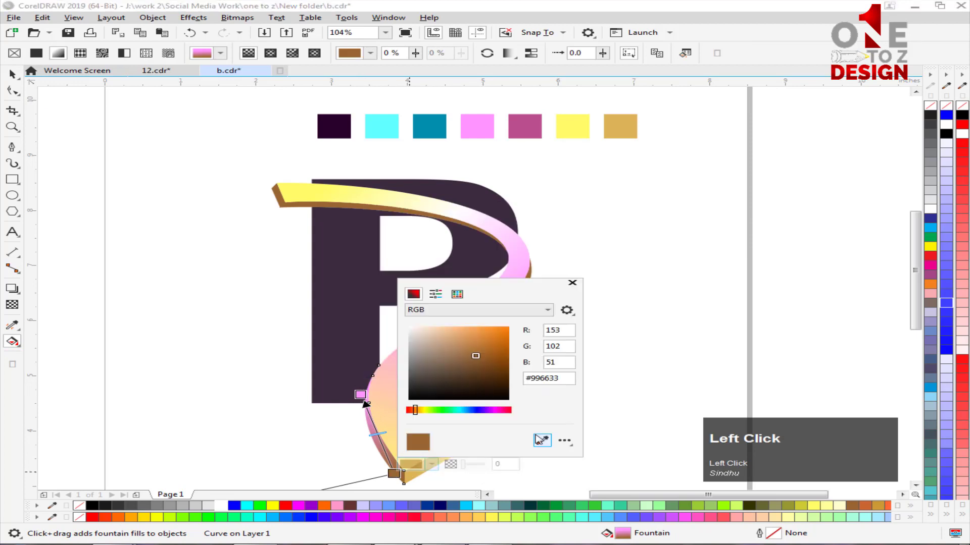
left_click(573, 127)
Lengthen the gradient on the lower ribbon's left side, moving its pink end higher and its yellow start below the bottom tip.
key("z")
left_click_drag(329, 325, 520, 481)
left_click(323, 358)
left_click_drag(325, 386, 508, 421)
key("Delete")
key("F3")
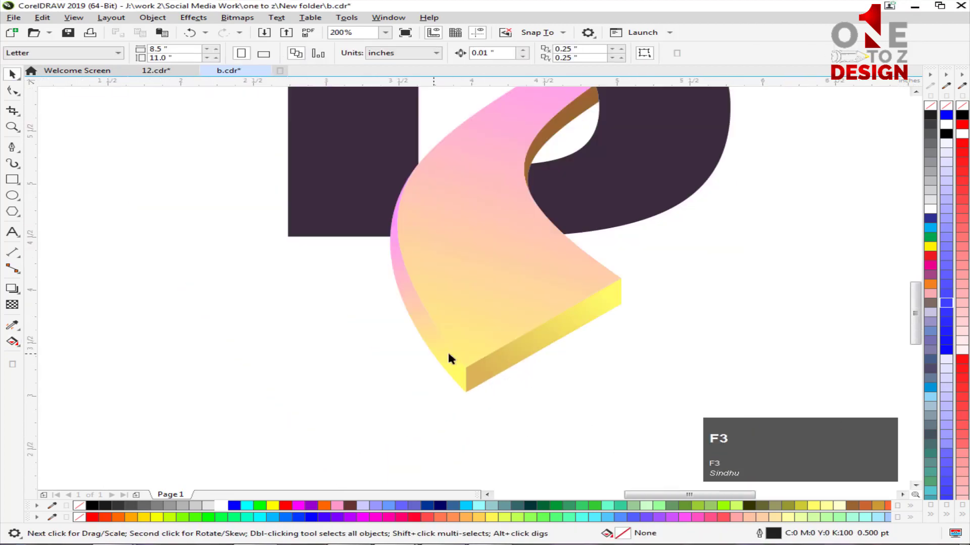
key("g")
left_click(447, 351)
left_click_drag(383, 221, 382, 194)
left_click_drag(448, 372, 457, 403)
Give the brown side along the lower ribbon's inner curve the same yellow-to-pink gradient as the left side.
scroll(581, 232, "up", 2)
left_click(581, 232)
left_click(93, 119)
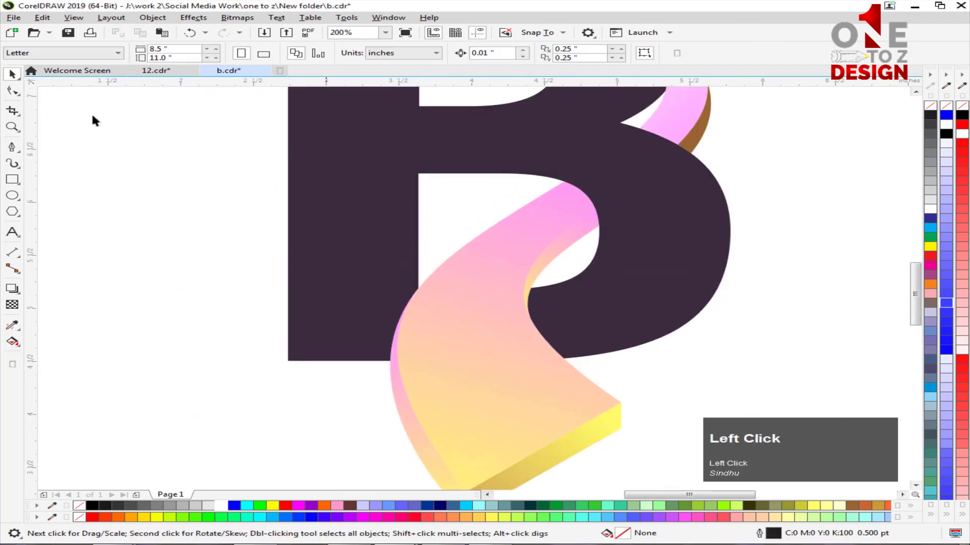
Lower the yellow start of the inner curve side's gradient and set its upper end to the darker pink #E36BE3.
left_click(582, 233)
key("g")
left_click_drag(526, 327, 527, 342)
left_click(589, 232)
left_click(625, 224)
left_click(651, 283)
left_click(83, 112)
key("F3")
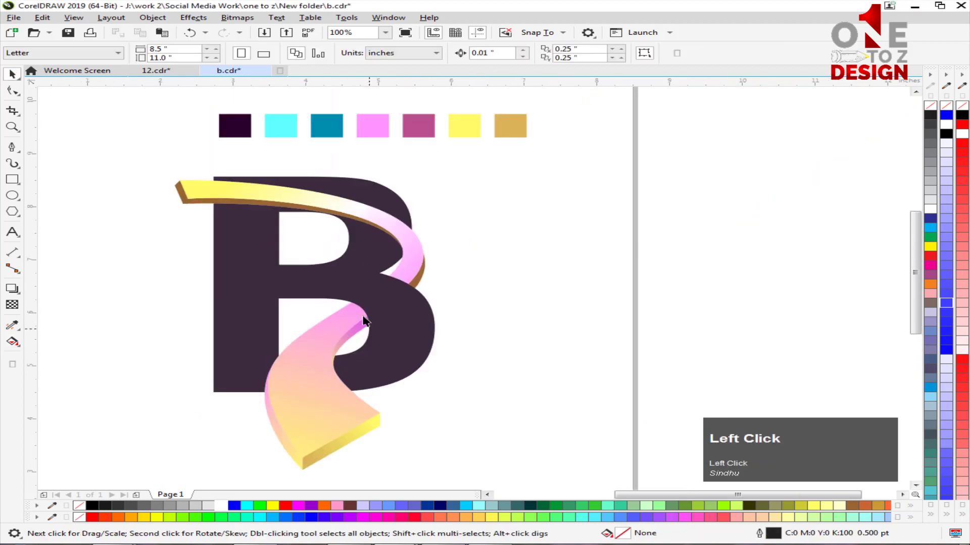
left_click(364, 321)
key("g")
left_click(519, 363)
Copy the inner curve side's gradient onto the brown side of the upper ribbon's right bend.
left_click(424, 272)
left_click_drag(567, 165, 154, 398)
left_click(12, 325)
left_click(482, 374)
left_click(578, 303)
Reverse the gradient on the right bend's side so yellow starts at its upper end and dark pink ends at the B.
key("space")
key("g")
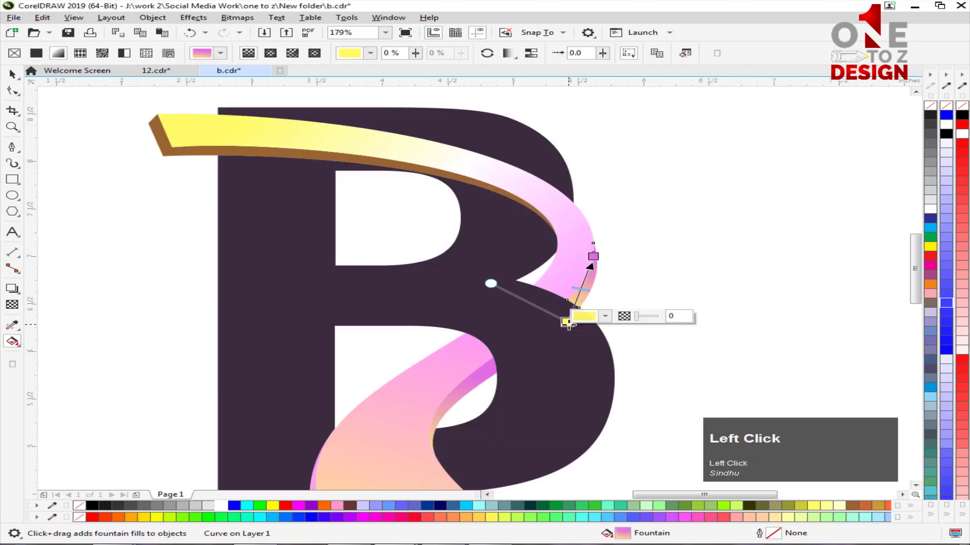
mouse_move(568, 323)
left_mouse_down()
mouse_move(602, 253)
mouse_move(573, 303)
left_mouse_up()
left_click(610, 298)
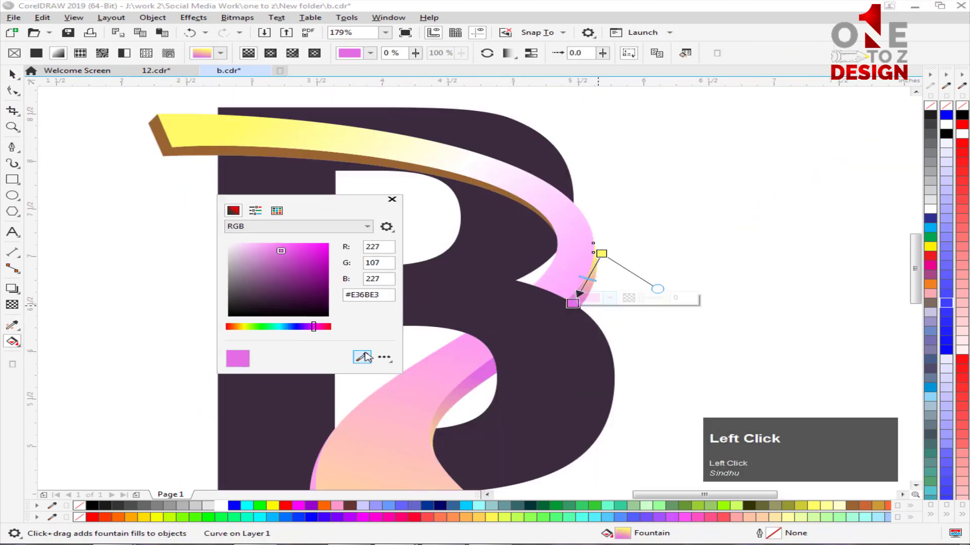
left_click(601, 253)
left_click(13, 75)
key("F3")
Apply a gradient along the upper ribbon's brown lower edge toward the right bend, sampling the tan swatch for its start color.
left_click(488, 214)
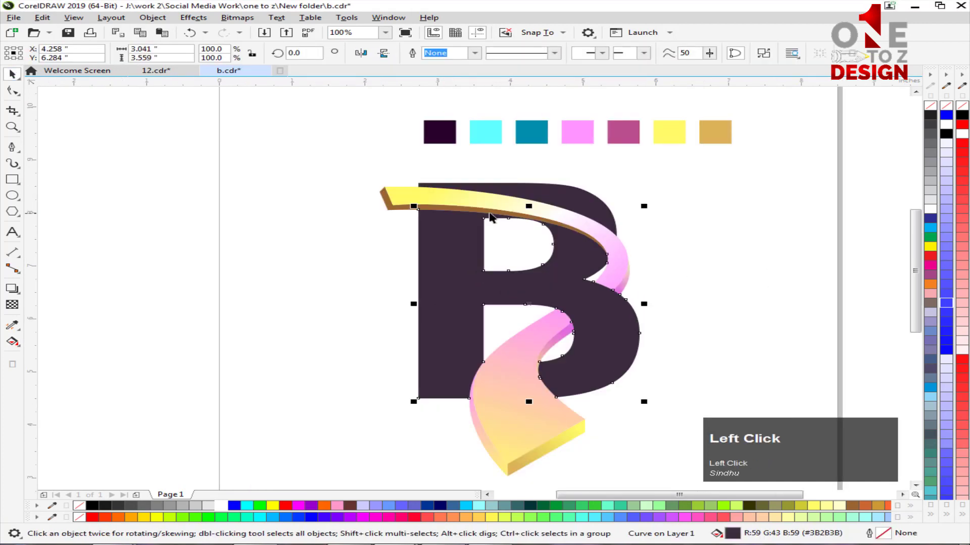
left_click(401, 208)
key("g")
left_click_drag(399, 209, 602, 246)
left_click(399, 209)
left_click(358, 223)
left_click(467, 392)
left_click(715, 132)
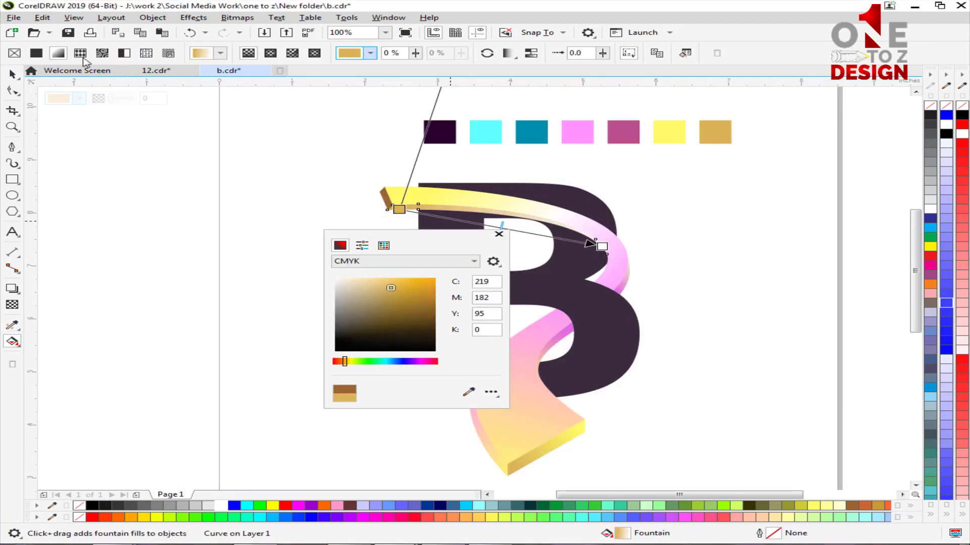
Change the yellow start color of the upper ribbon face's gradient to the cyan swatch color, and reselect the lower edge strip.
left_click(387, 198)
left_click(205, 309)
left_click(403, 196)
left_click(505, 130)
left_click(538, 122)
left_click(649, 291)
left_click(485, 132)
left_click(411, 208)
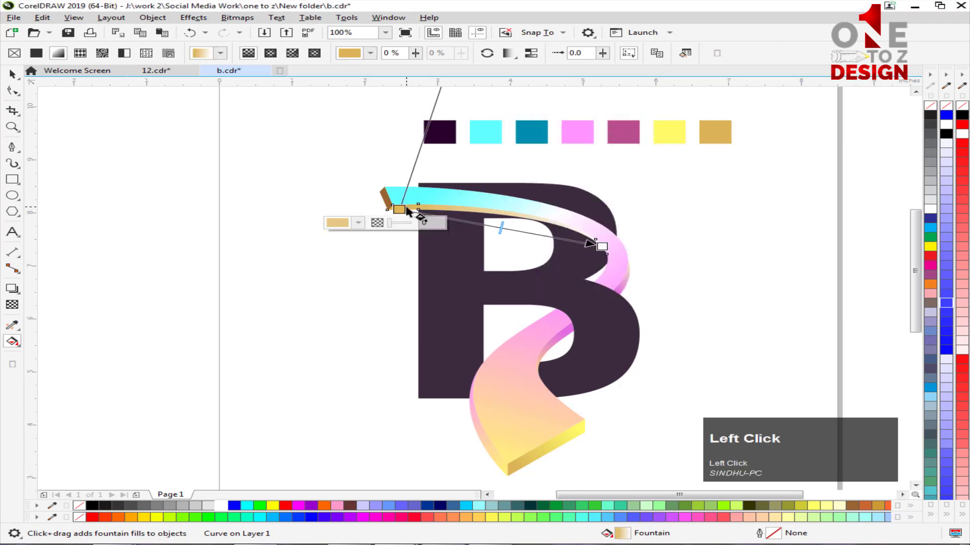
Change the start color of the upper ribbon's lower edge gradient to the teal swatch color.
left_click(358, 223)
left_click(468, 392)
left_click(524, 134)
Fill the upper ribbon's brown end cap with a teal-to-cyan gradient, sampling both colors from the swatches.
key("F2")
left_click_drag(361, 146, 588, 280)
left_click(203, 245)
key("F3")
left_click_drag(190, 219, 732, 311)
left_click(233, 244)
left_click(365, 406)
left_click(440, 169)
left_click(377, 435)
left_click(371, 170)
key("F3")
key("F2")
left_click(722, 303)
key("F3")
left_click(699, 327)
left_click(809, 495)
left_click(705, 169)
left_click_drag(221, 506, 624, 291)
key("space")
Deselect the artwork and save the document b.cdr.
key("F2")
left_click_drag(420, 227, 822, 389)
key("F3")
key("F4")
left_click(647, 310)
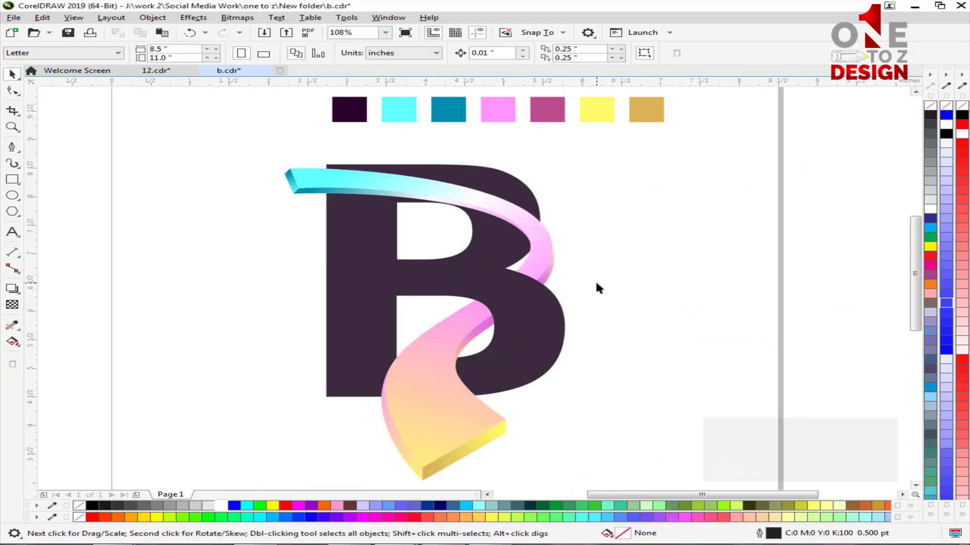
key("ctrl+s")
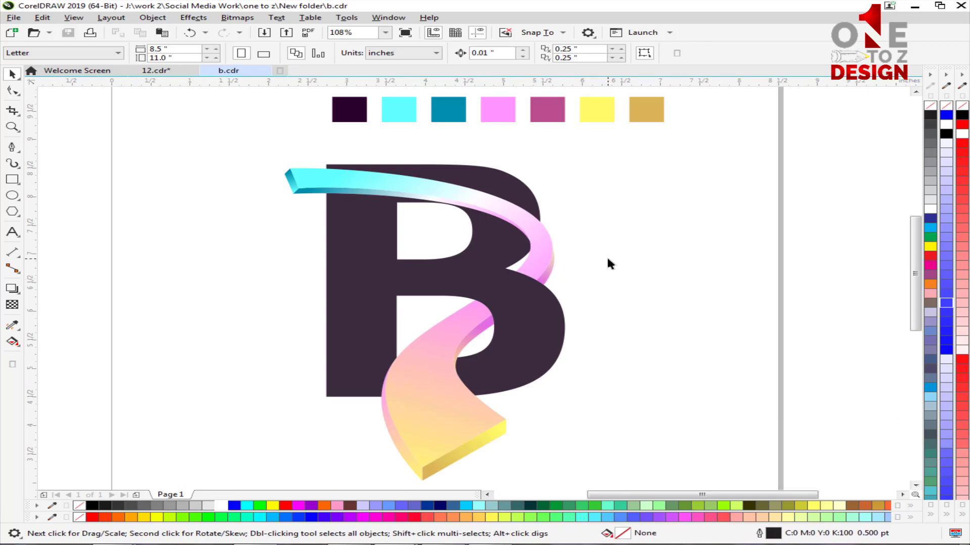
Recolor the pieces of the letter B with the fill sampled from the dark purple swatch.
left_click(366, 279)
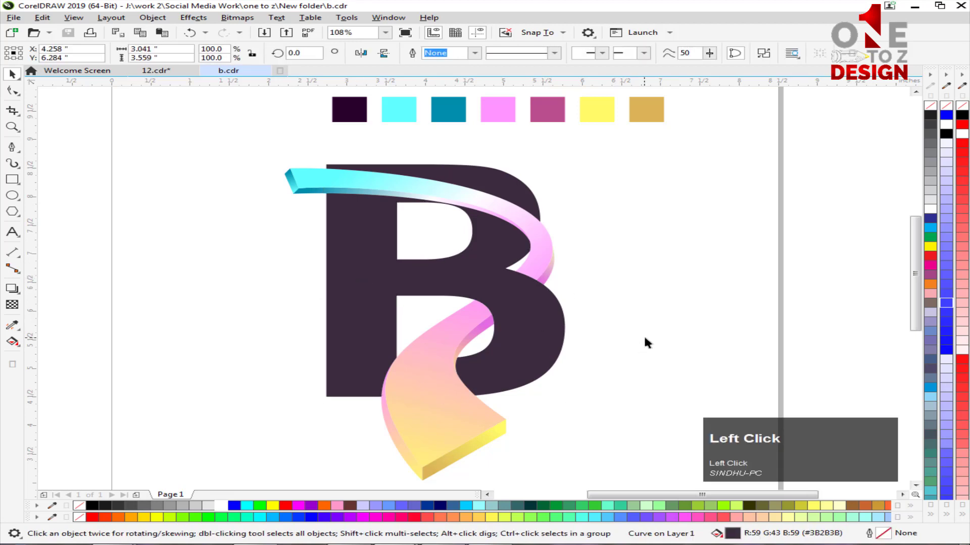
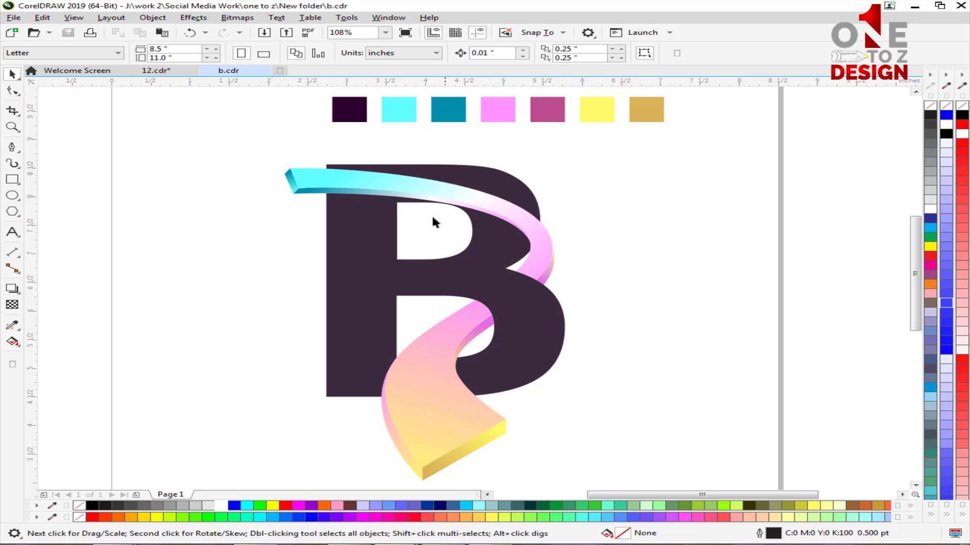
left_click(12, 324)
left_click(349, 109)
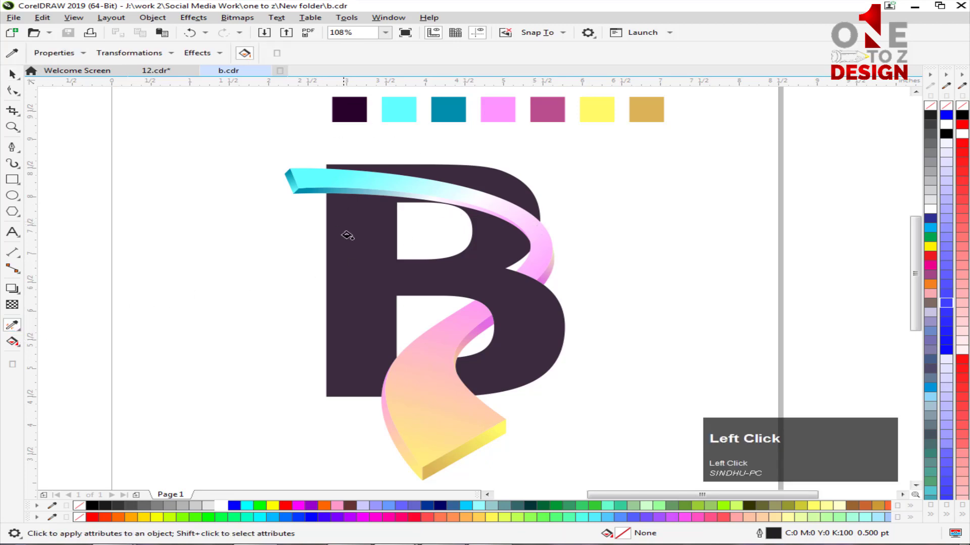
left_click(395, 246)
left_click(506, 187)
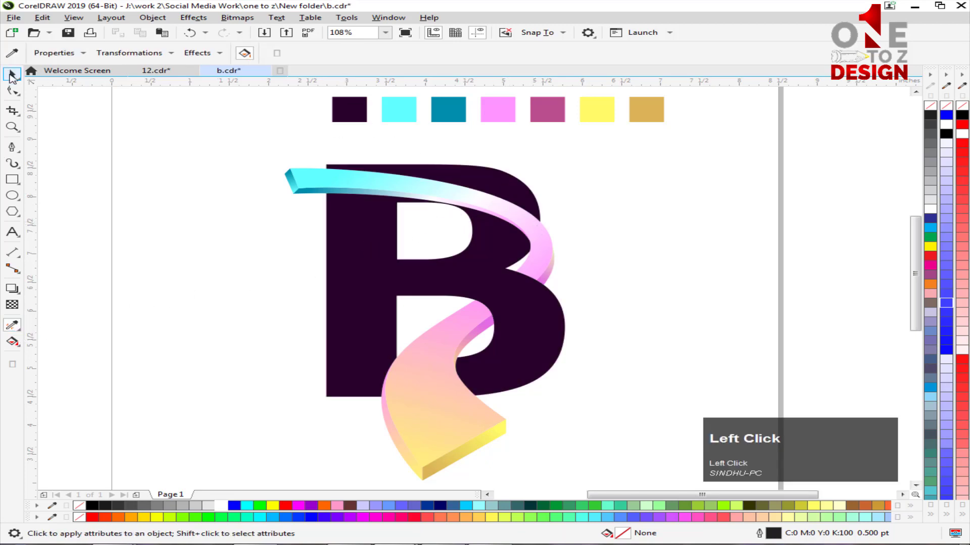
left_click(12, 75)
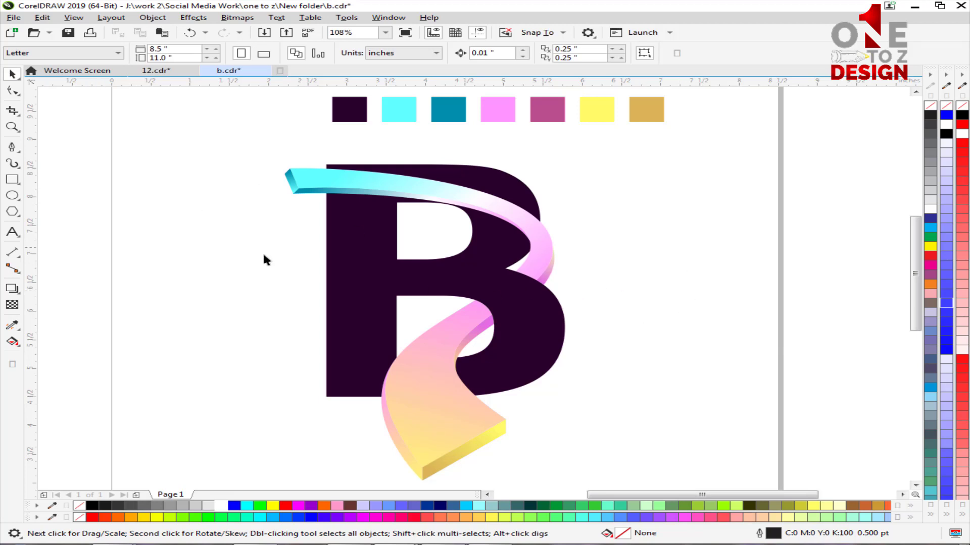
Group the letter B with its ribbon and place a duplicate of the logo beside the page.
left_click_drag(255, 153, 650, 452)
key("ctrl+g")
left_click_drag(316, 225, 504, 415)
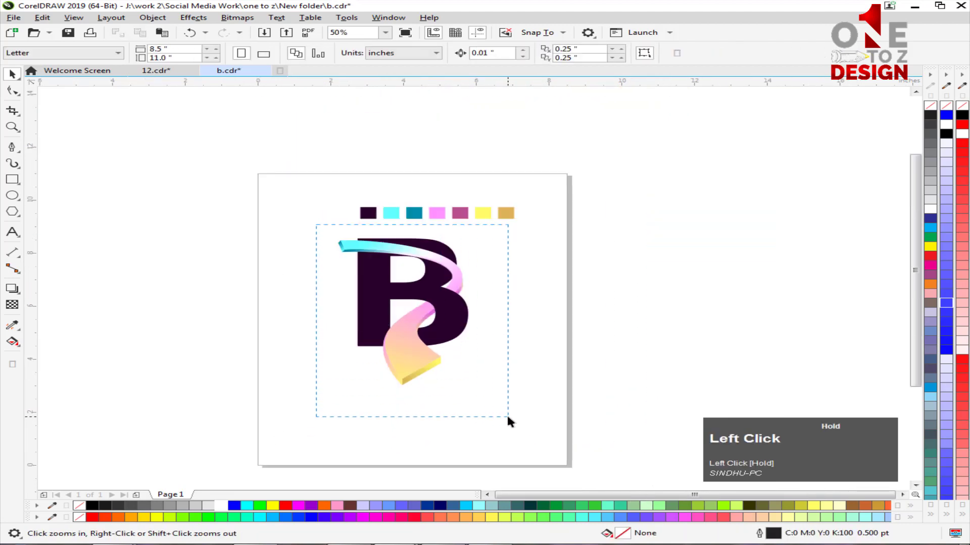
key("ctrl+g")
left_click_drag(437, 278, 309, 276)
right_click(310, 276, "ctrl")
left_click(329, 264, "ctrl")
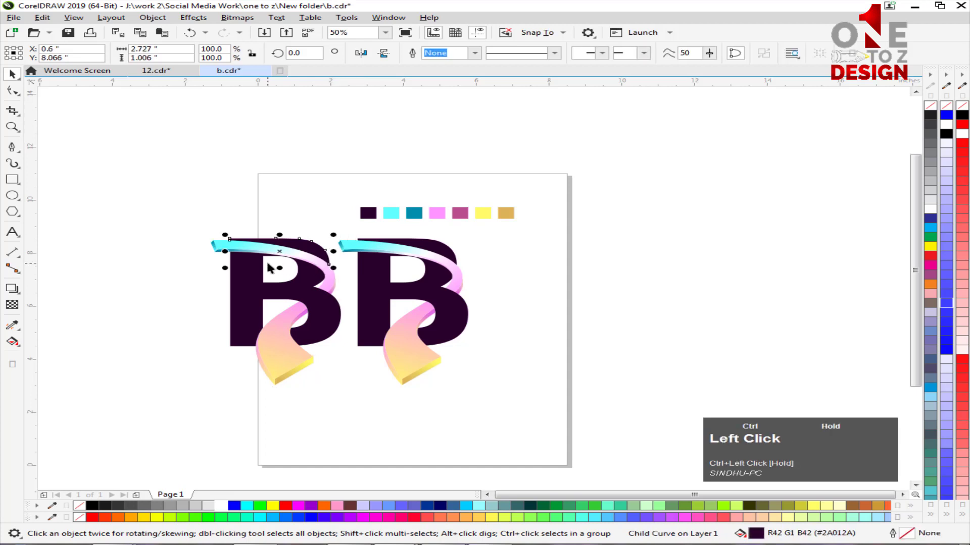
left_click(319, 266)
left_click_drag(319, 266, 193, 270)
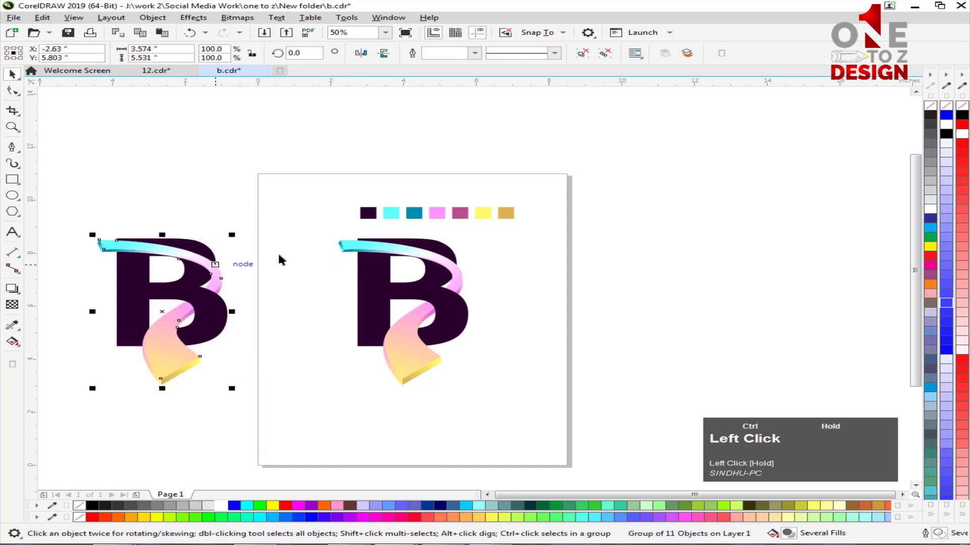
Draw a straight Pen line along the upper edge of the lower ribbon's yellow end face, with a 1.0 pt outline.
key("F2")
left_click_drag(322, 228, 461, 364)
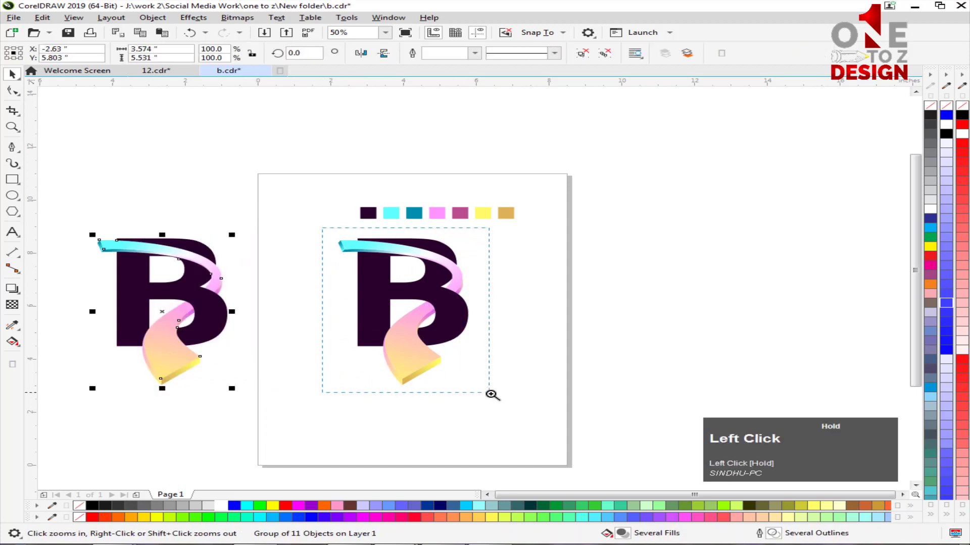
left_click_drag(492, 394, 492, 395)
key("F2")
left_click_drag(623, 327, 445, 449)
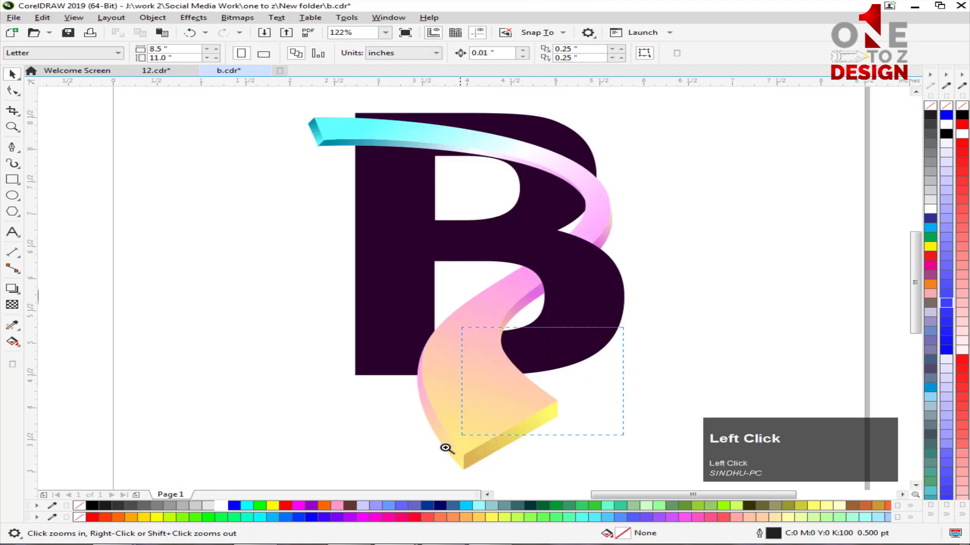
left_click_drag(303, 490, 304, 490)
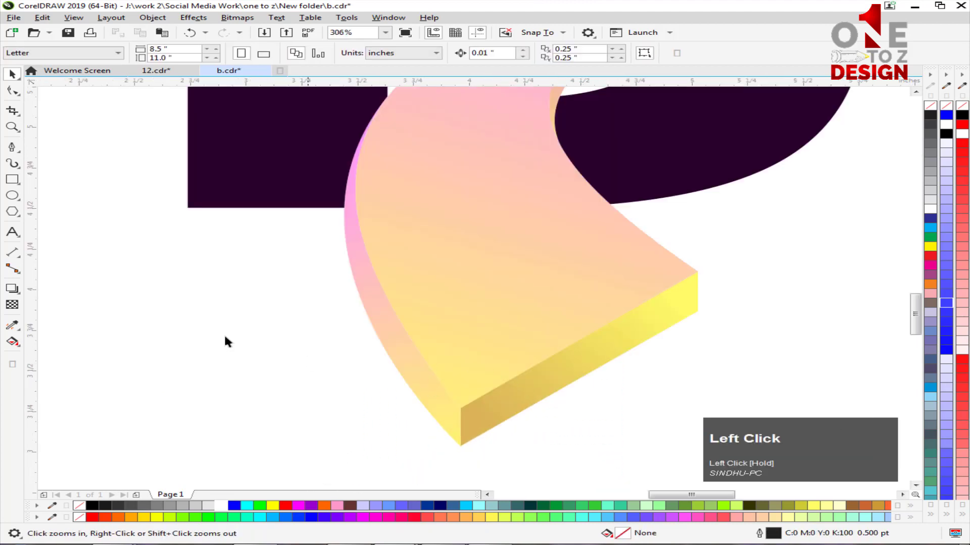
left_click(12, 147)
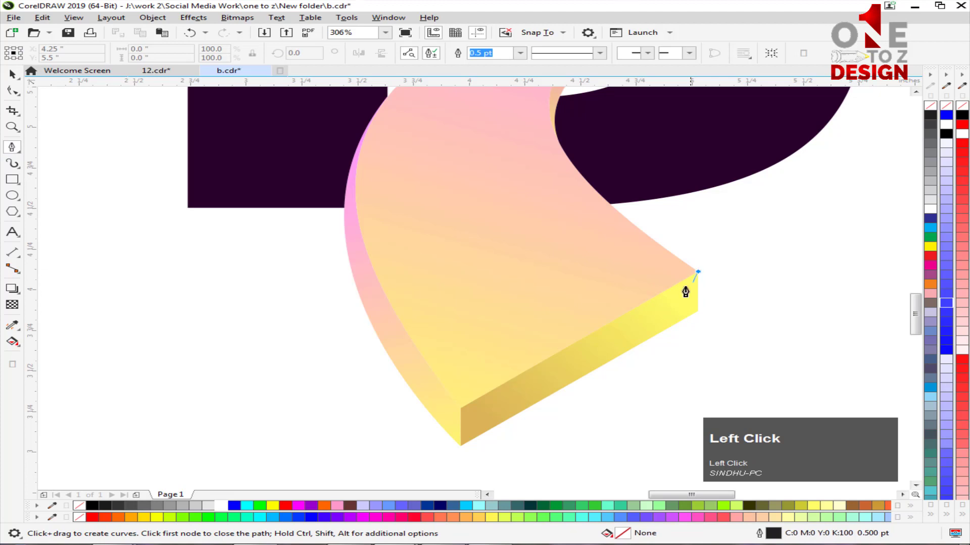
left_click(459, 410)
left_click(12, 73)
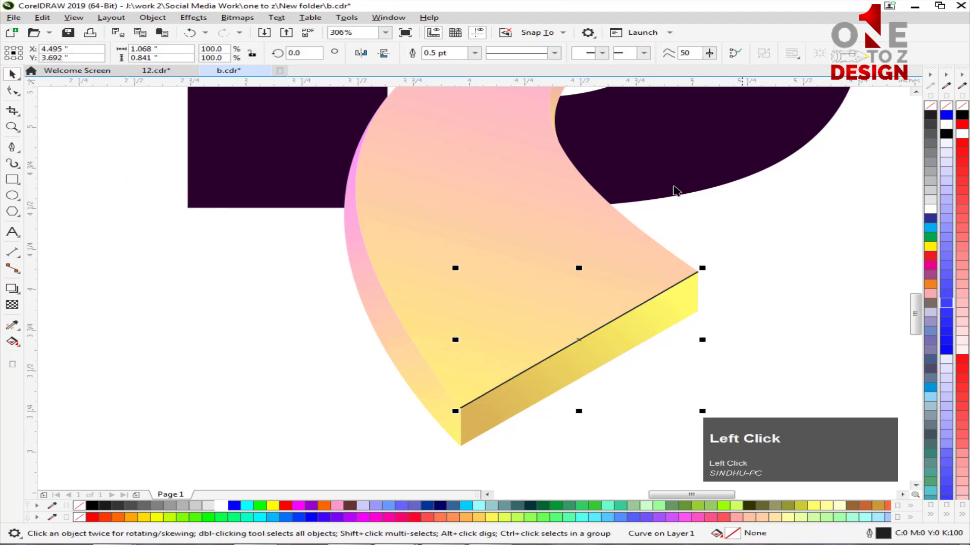
left_click(473, 53)
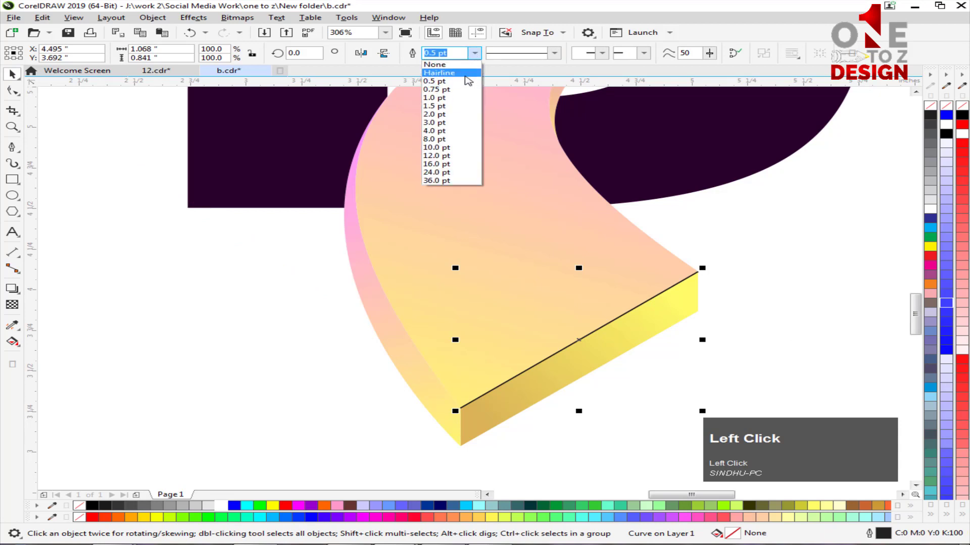
left_click(459, 97)
left_click(777, 279)
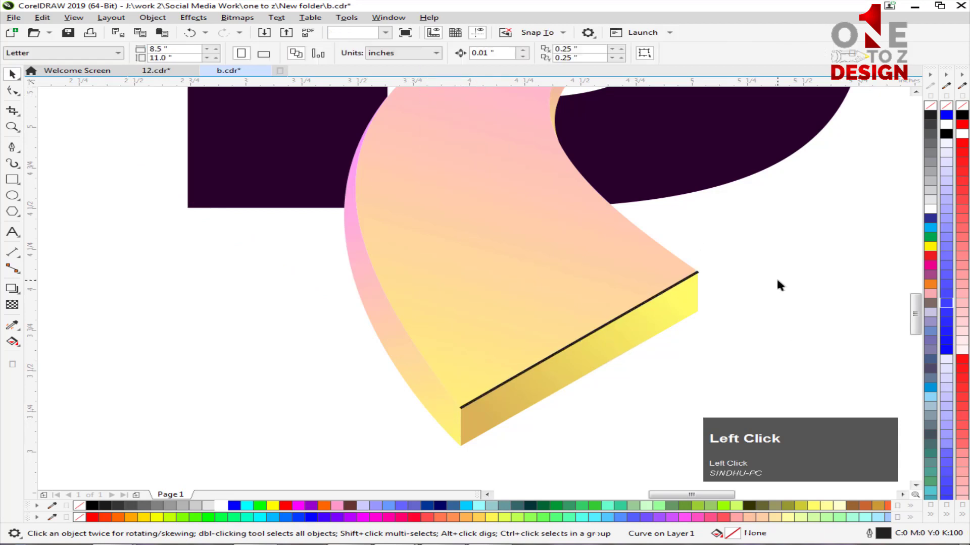
Draw a vertical Pen line along the short tan edge of the lower ribbon's end face, about 0.23 inches long.
key("z")
left_click_drag(712, 265, 515, 389)
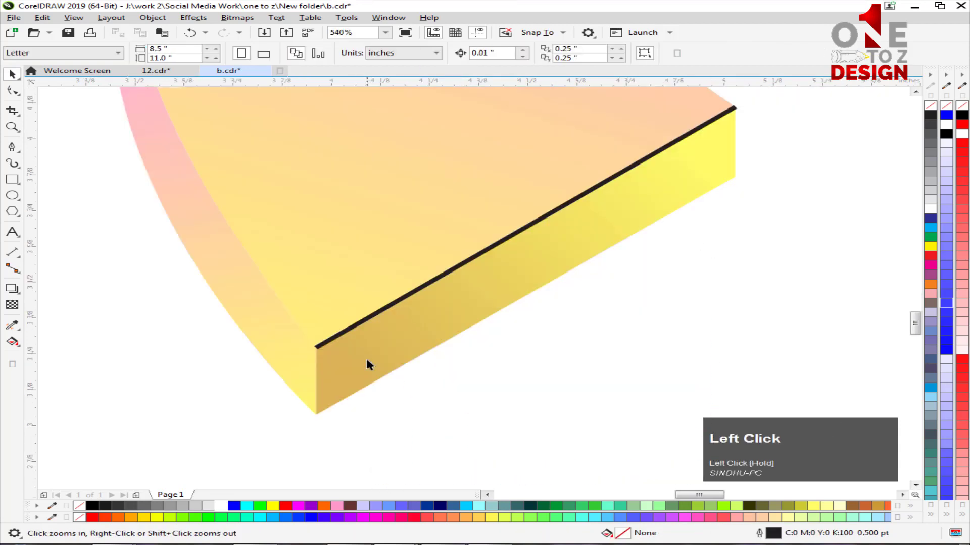
left_click(13, 148)
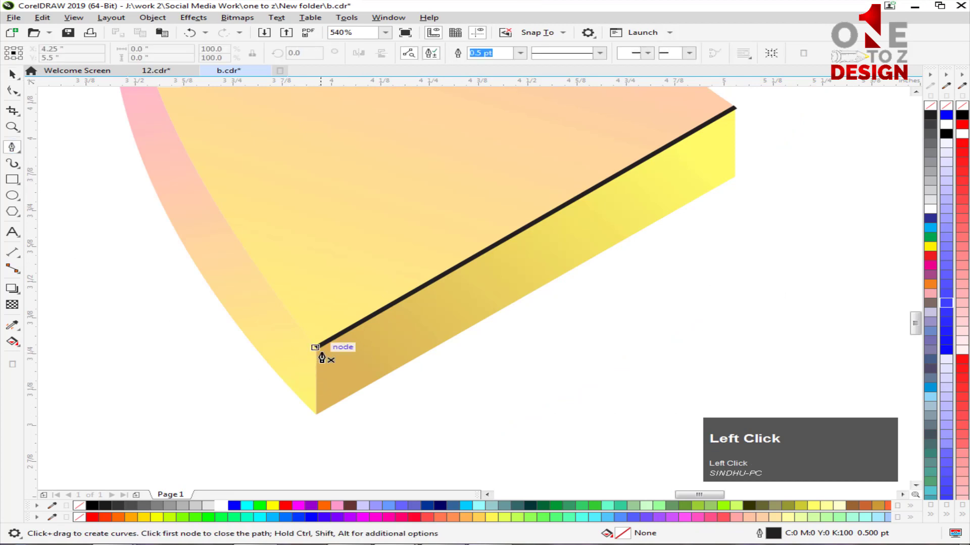
left_click(316, 349)
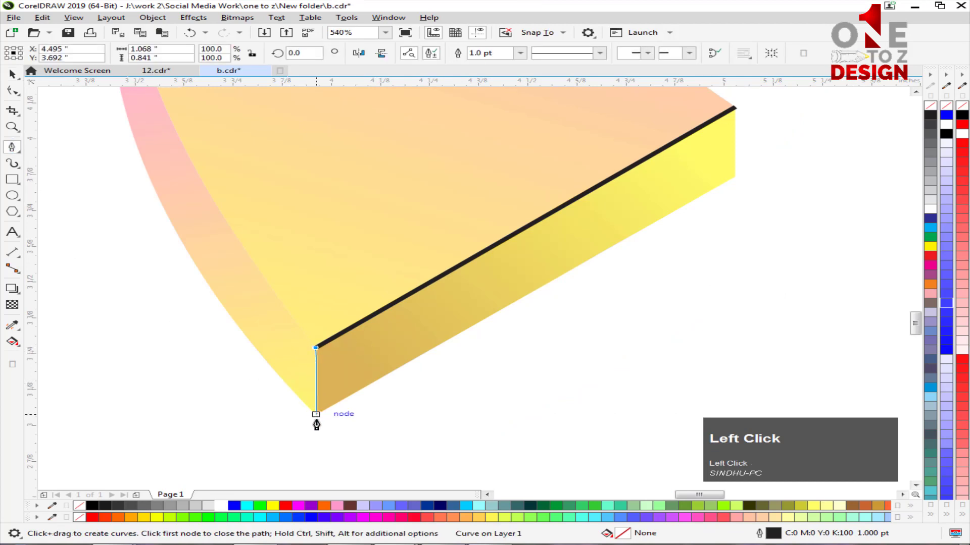
key("ctrl+z")
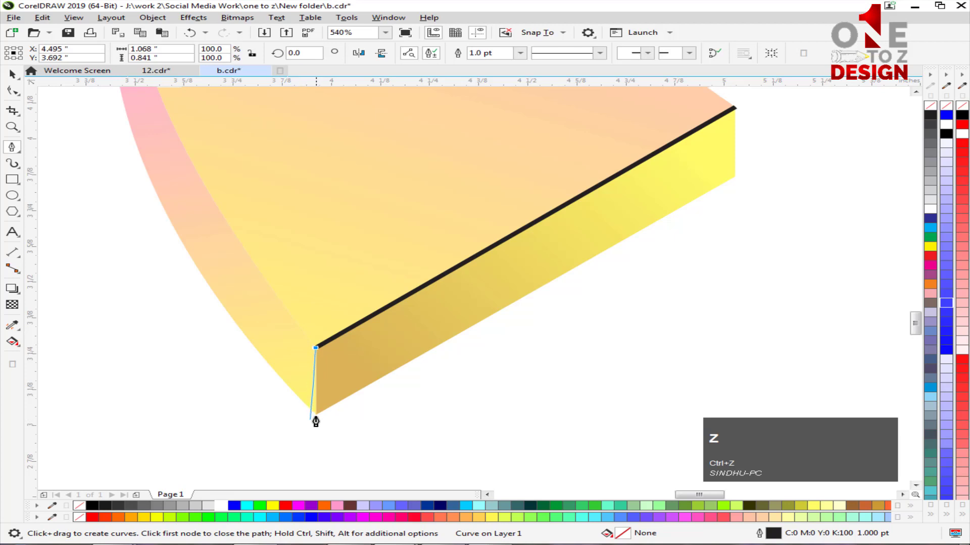
key("Escape")
left_click(316, 415)
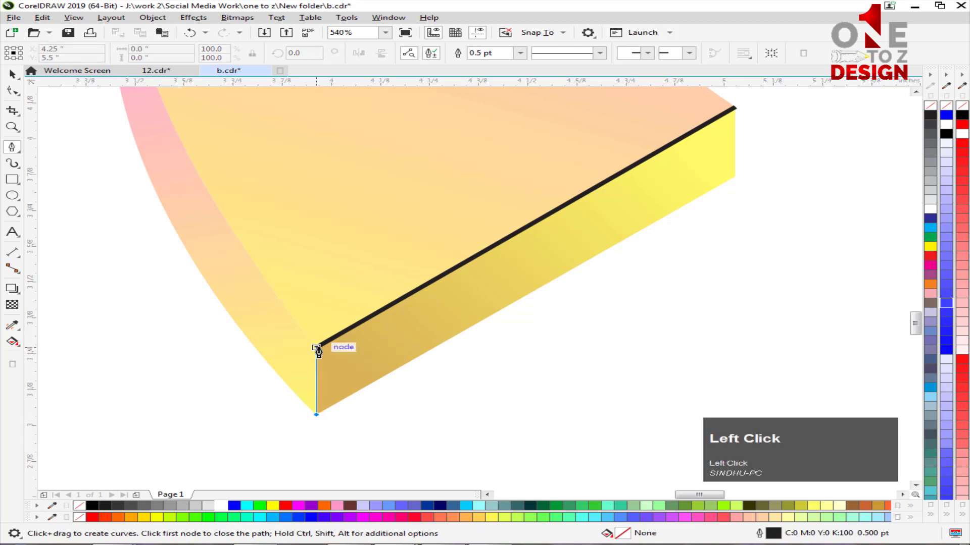
left_click(316, 348)
key("Escape")
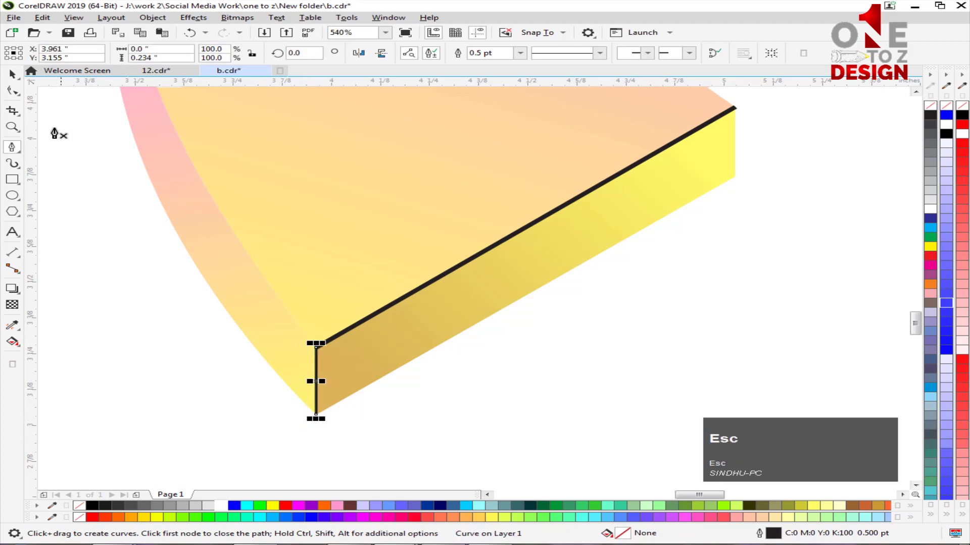
left_click(11, 76)
left_click(244, 423)
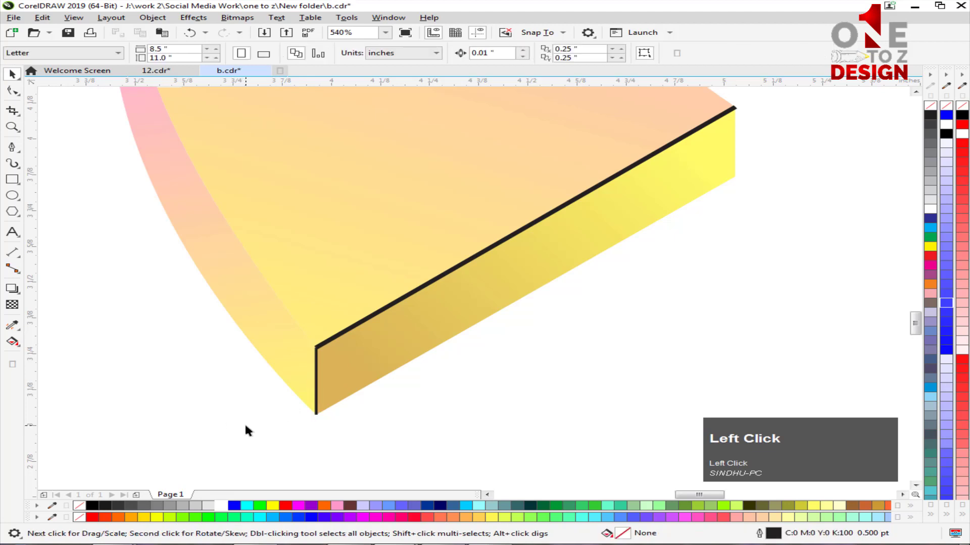
Set the outline width of the vertical end-face line to 1.0 pt.
left_click(317, 411)
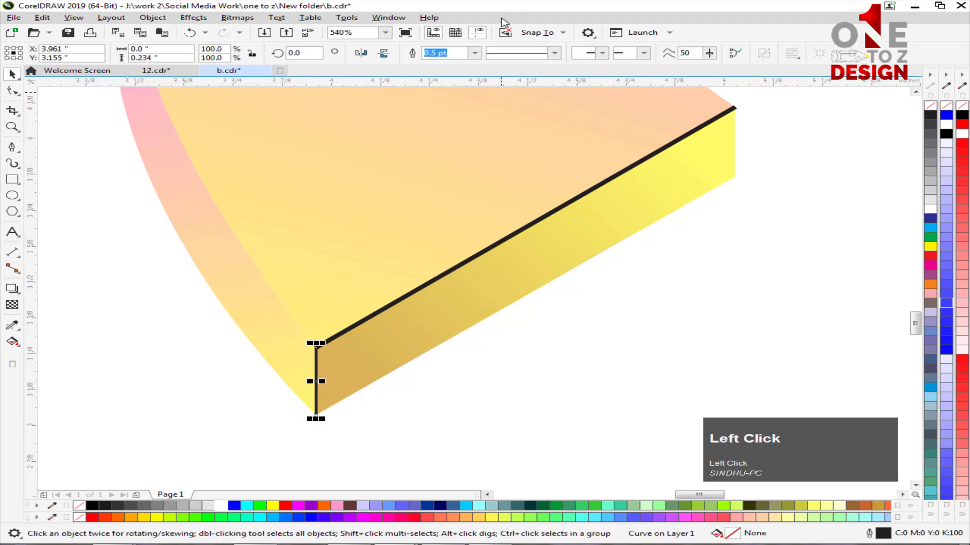
left_click(475, 53)
left_click(444, 99)
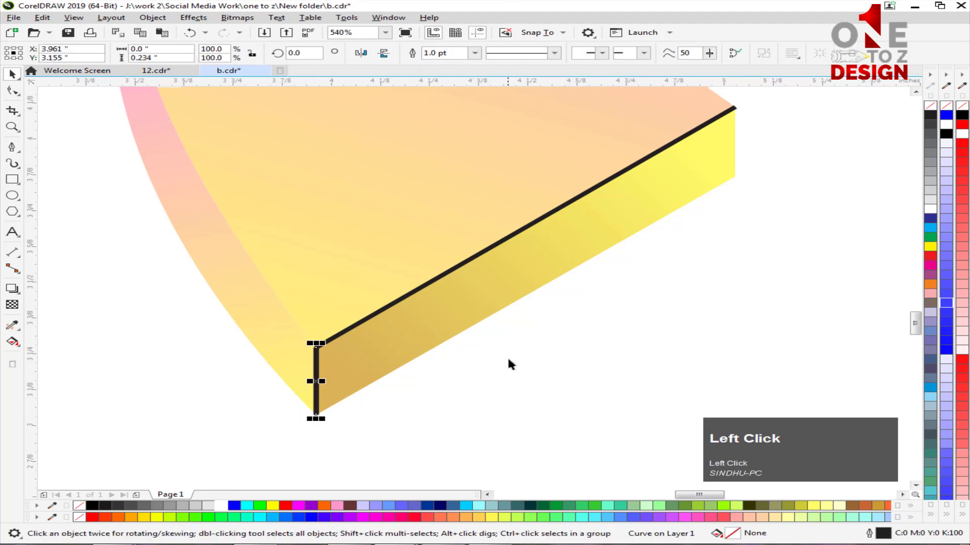
Draw a Pen curve from the ribbon's crossing at the B's stem down to the end face's corner, about 0.37 by 1.97 inches.
key("F3")
key("F3")
key("F2")
left_click_drag(382, 200, 540, 357)
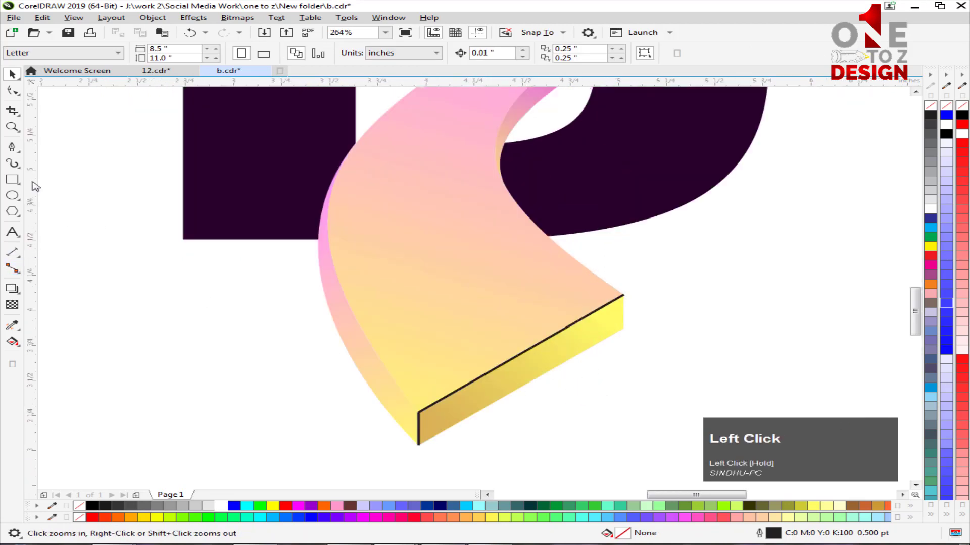
left_click(12, 147)
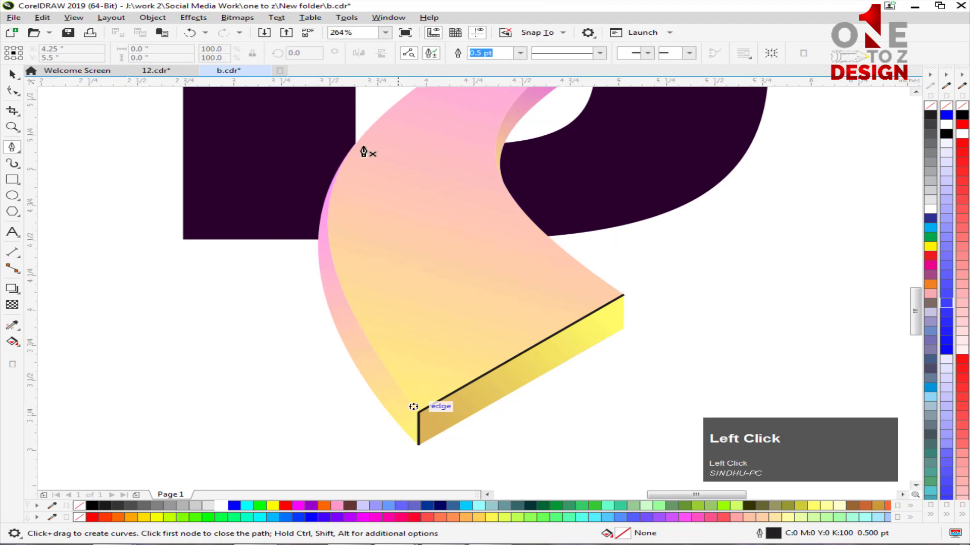
left_click(361, 138)
left_click_drag(418, 412, 534, 472)
left_click(12, 75)
left_click_drag(916, 320, 915, 309)
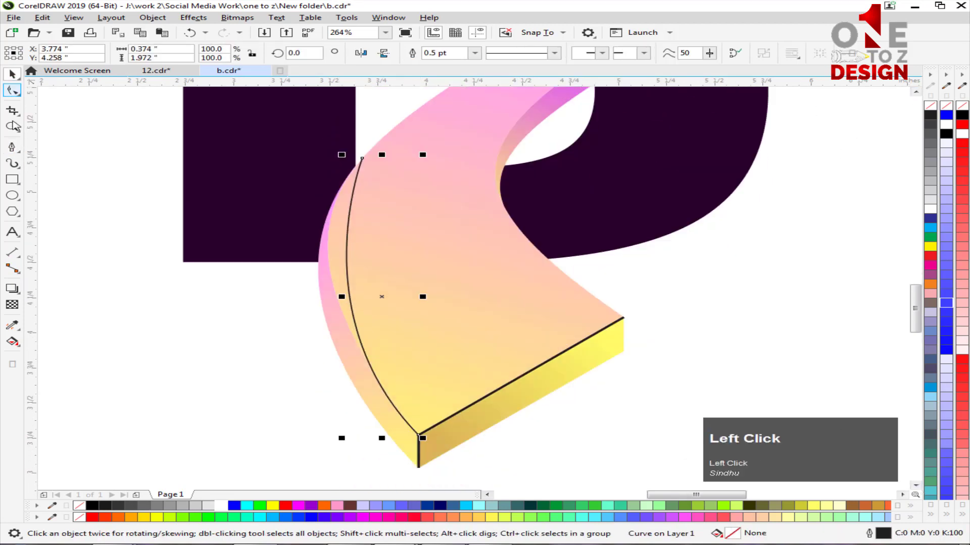
Reshape the new curve with the Shape tool so it follows the boundary between the lower ribbon's face and its outer side.
left_click(12, 91)
left_click_drag(303, 316, 267, 251)
left_click(12, 75)
key("F3")
key("F2")
left_click_drag(313, 187, 616, 400)
left_click(12, 91)
left_click(491, 446)
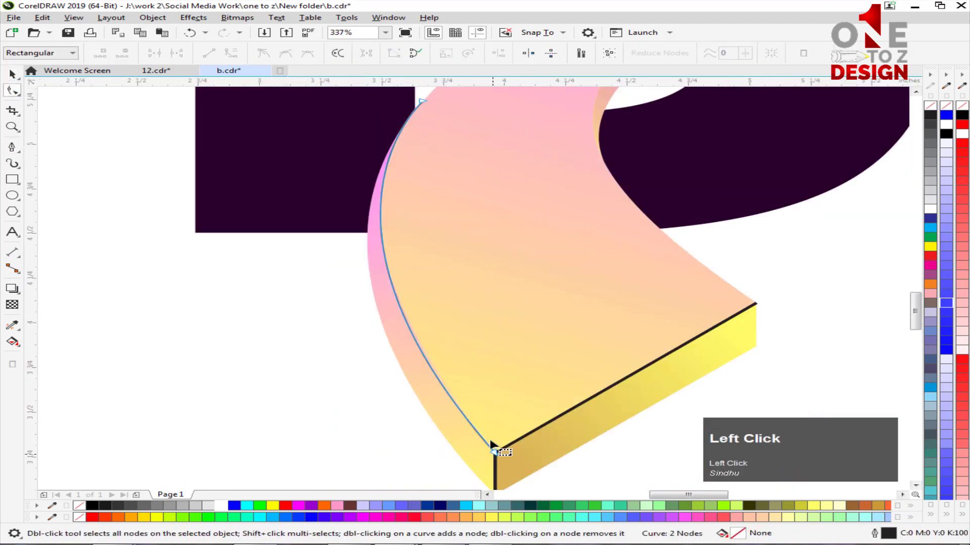
left_click_drag(301, 219, 292, 216)
left_click(12, 74)
Set the outline width of the lower ribbon's long boundary curve to 1.0 pt.
left_click(244, 322)
left_click(396, 296)
left_click(477, 53)
left_click(447, 95)
Draw a Pen curve along the lower ribbon's inner face boundary within the B's lower opening, about 0.5 by 1.0 inches.
key("F4")
key("F2")
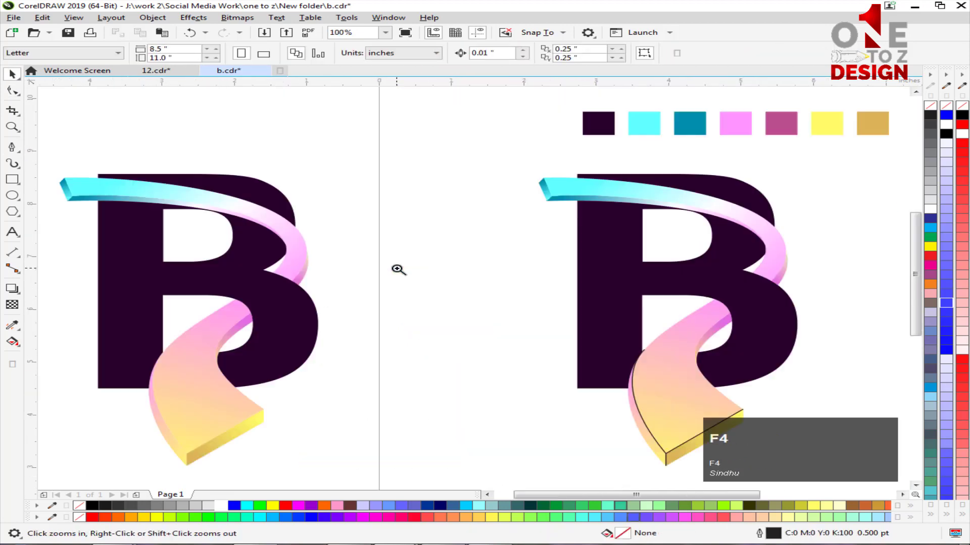
left_click_drag(608, 220, 837, 374)
left_click(12, 147)
left_click(511, 340)
double_click(916, 485)
left_click_drag(423, 401, 457, 474)
key("Escape")
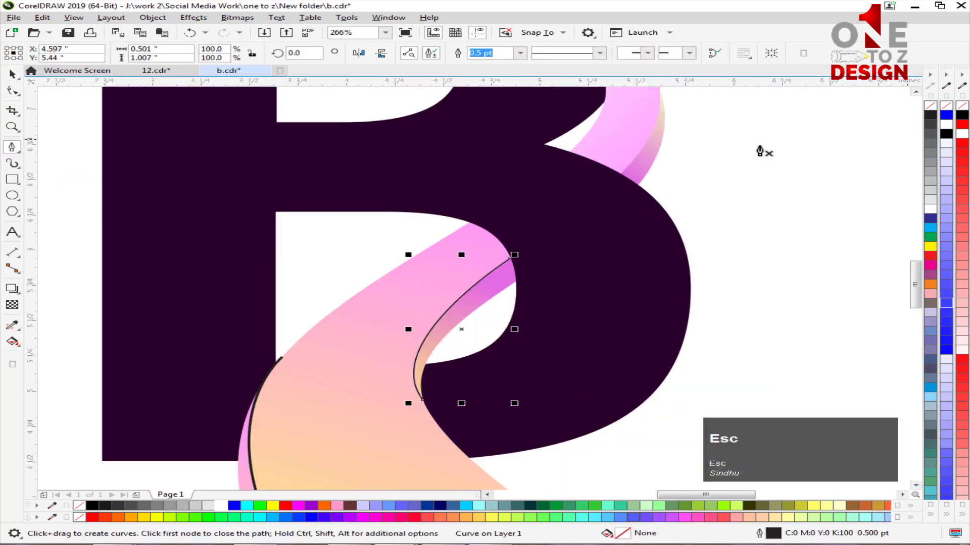
Draw a Pen curve along the face boundary of the upper ribbon's right bend, ending at the B.
triple_click(915, 92)
left_click(620, 294)
left_click_drag(658, 204, 652, 147)
key("Escape")
Draw a straight Pen line between the cyan face and the teal end cap, about 0.11 by 0.35 inches.
triple_click(915, 91)
double_click(487, 495)
left_click(187, 140)
left_click(209, 189)
key("Escape")
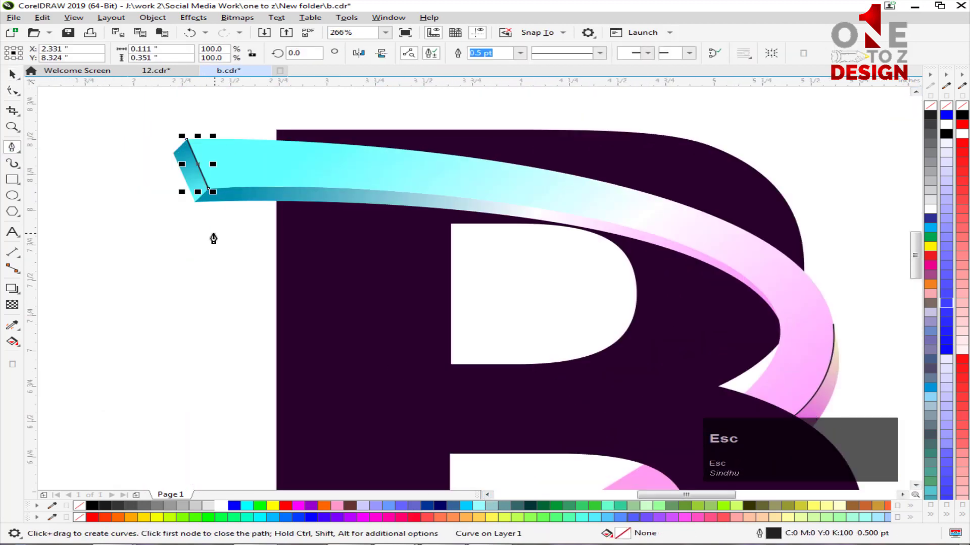
Draw a Pen curve from the inside of the right bend to the lower end of the end-cap line.
left_click(12, 74)
left_click(778, 319)
left_click_drag(208, 188, 147, 213)
Reshape the upper ribbon's curve, adding a node and adjusting its handles to follow the boundary between face and lower edge strip.
left_click(12, 91)
mouse_move(448, 163)
left_mouse_down()
mouse_move(841, 187)
mouse_move(809, 168)
mouse_move(839, 186)
left_mouse_up()
left_click(12, 74)
left_click(12, 90)
left_click_drag(749, 238, 231, 123)
double_click(696, 222)
key("F2")
left_click_drag(488, 293, 490, 283)
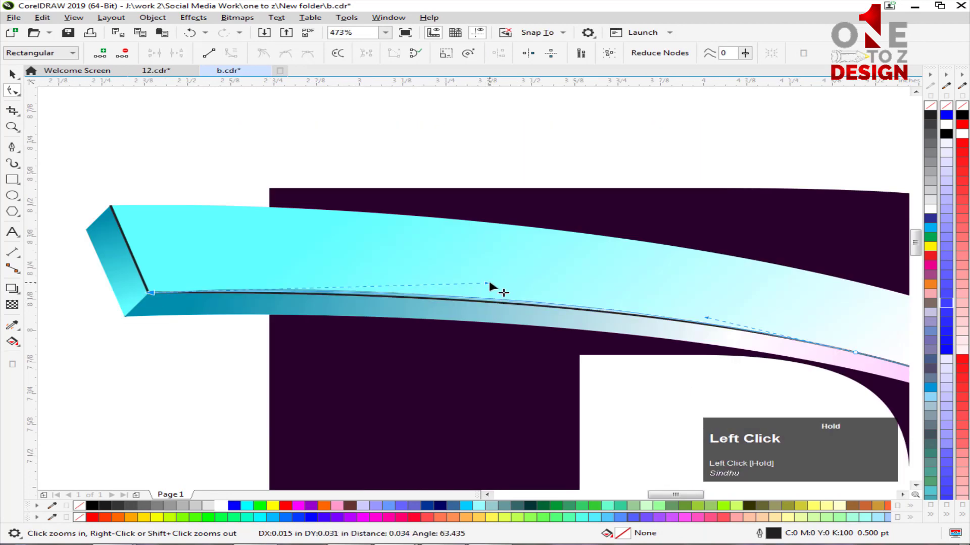
left_click(12, 74)
Draw a short straight Pen line across the lower corner of the upper ribbon's end cap, about 0.07 by 0.09 inches.
key("F2")
left_click_drag(109, 208, 273, 378)
left_click(12, 147)
left_click(335, 340)
left_click(387, 286)
key("F3")
Set the outline width of the end-cap lines and the upper ribbon's long curve to 1.0 pt.
left_click(246, 256)
left_click(475, 53)
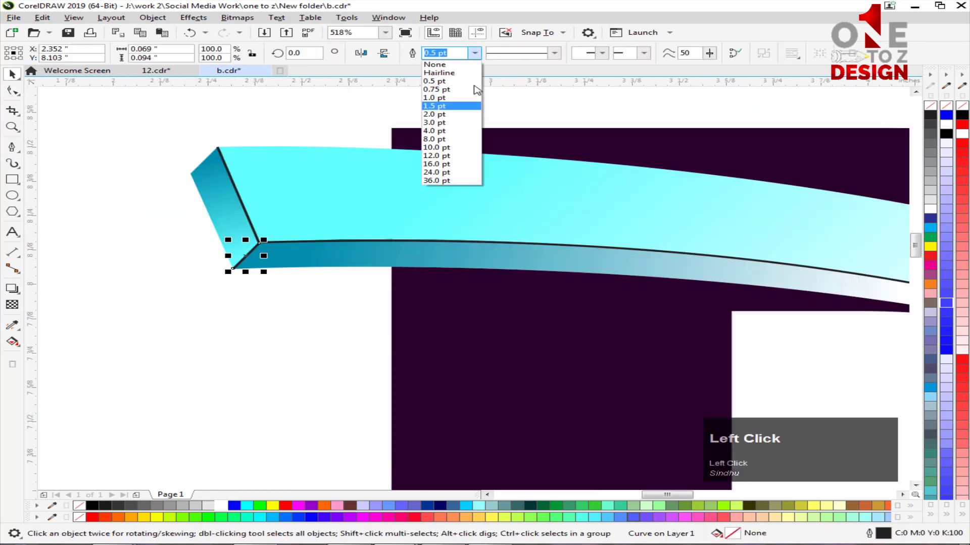
left_click(462, 98)
left_click(238, 195)
left_click(310, 241)
left_click(475, 53)
left_click(462, 98)
Set the outline width of the curve on the upper ribbon's right bend to 1.0 pt.
key("F3")
key("F2")
left_click_drag(404, 166, 658, 301)
left_click(576, 201)
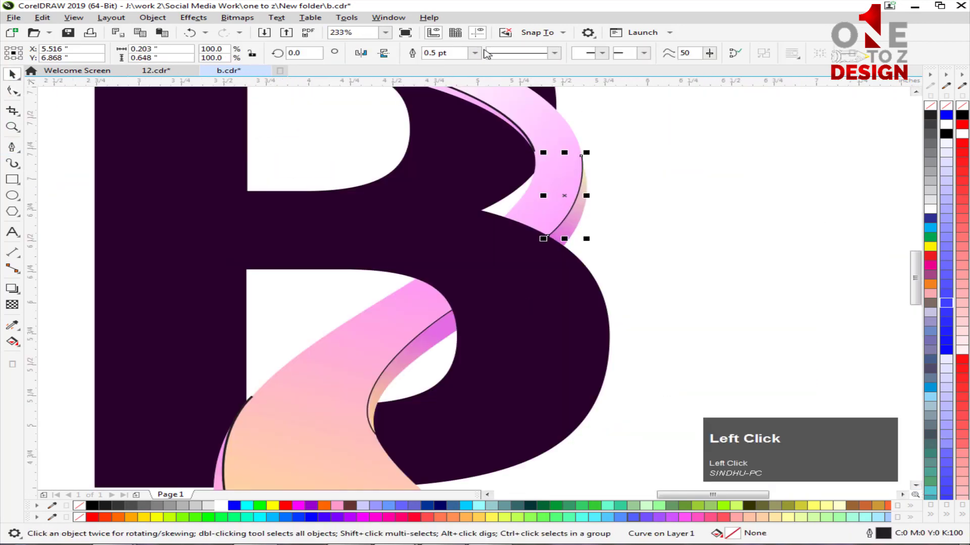
left_click(475, 53)
Convert the outlines of the lower ribbon's short vertical line, slanted front edge and long outer curve to objects.
key("F3")
key("z")
left_click_drag(325, 444, 558, 279)
left_click_drag(466, 417, 485, 410)
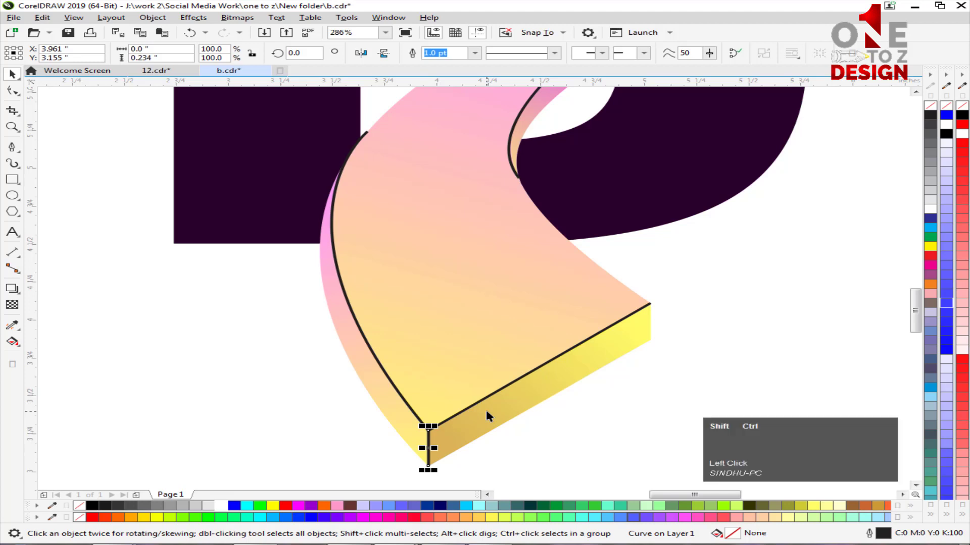
key("ctrl+shift+q")
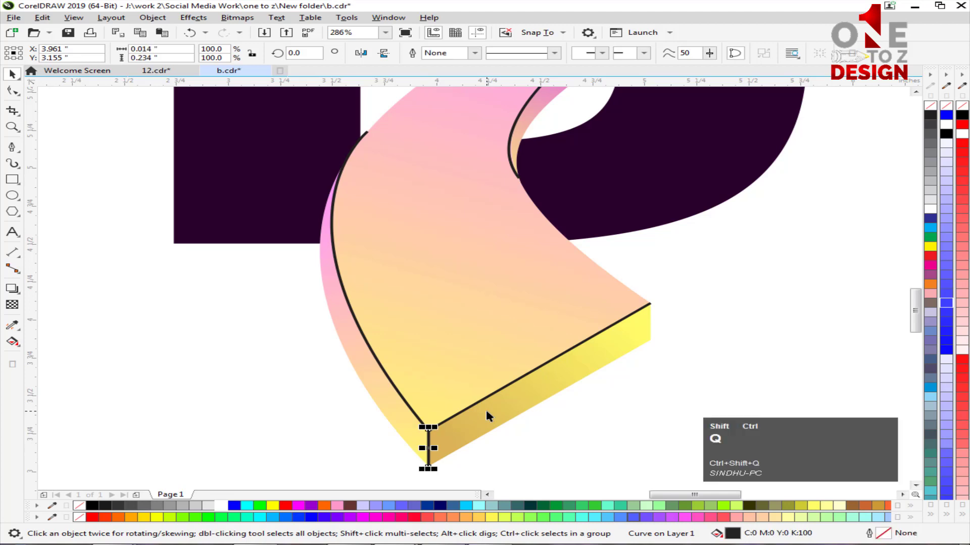
left_click(687, 294)
left_click_drag(368, 419, 360, 441)
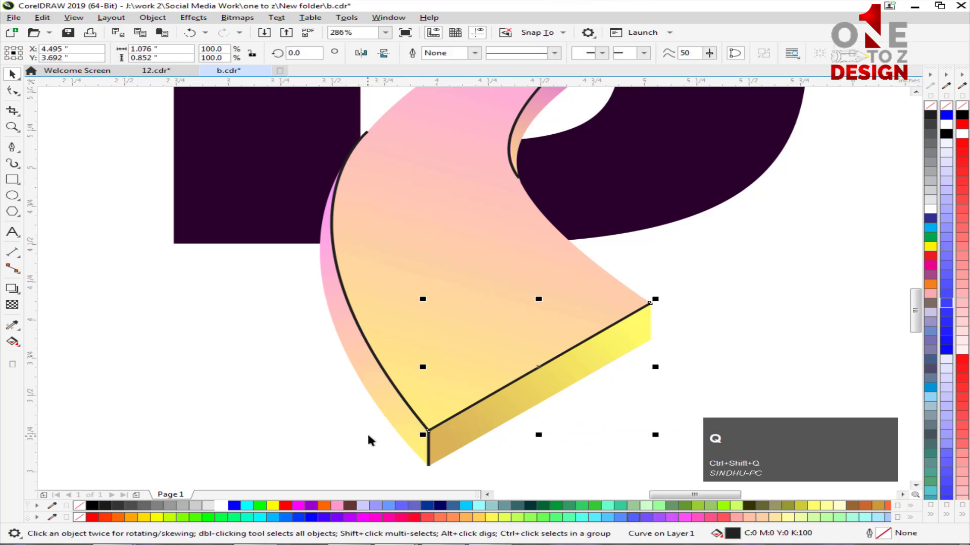
left_click(376, 360)
left_click(377, 366)
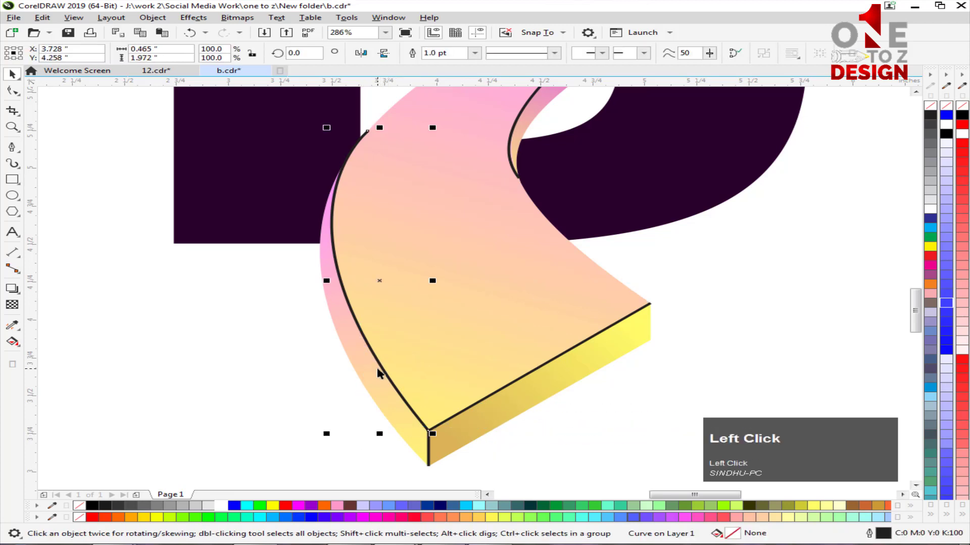
key("shift+q")
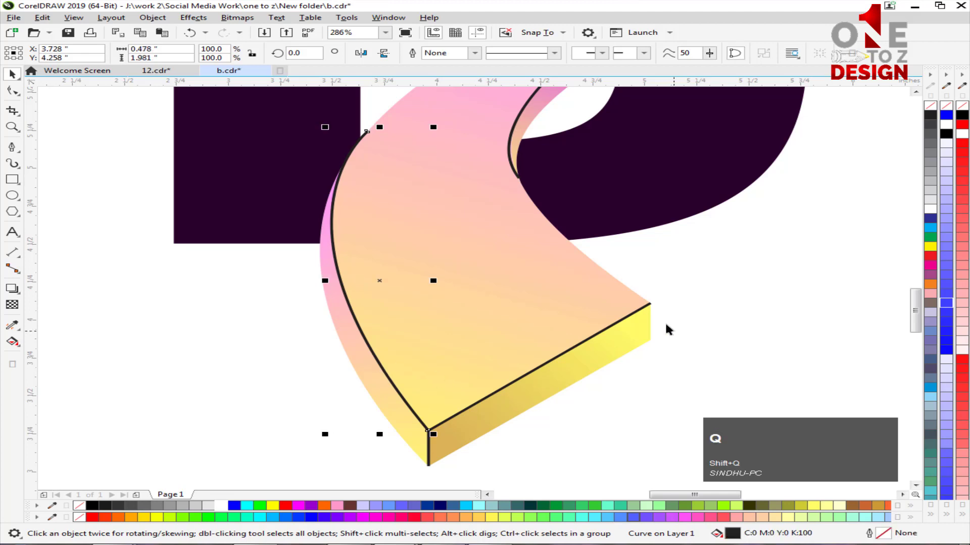
key("ctrl+shift+q")
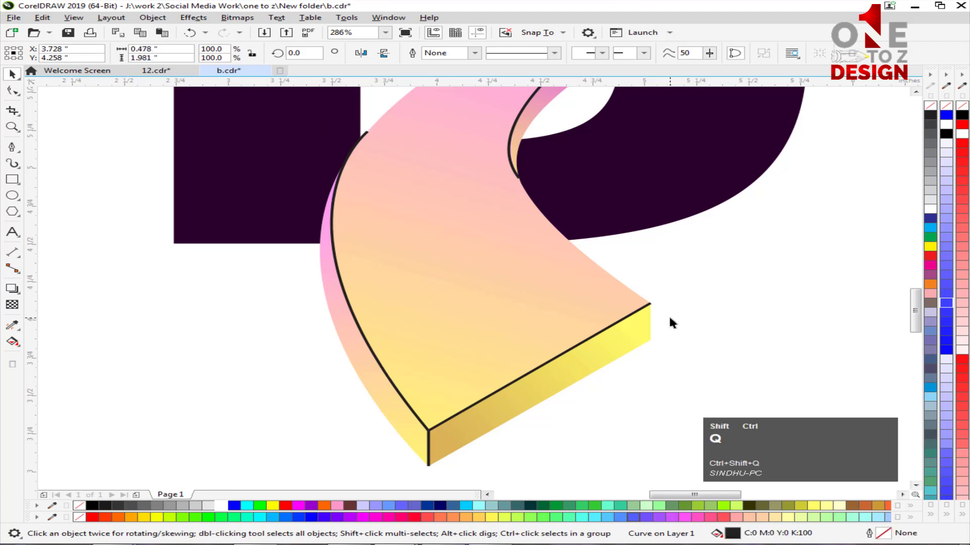
key("F3")
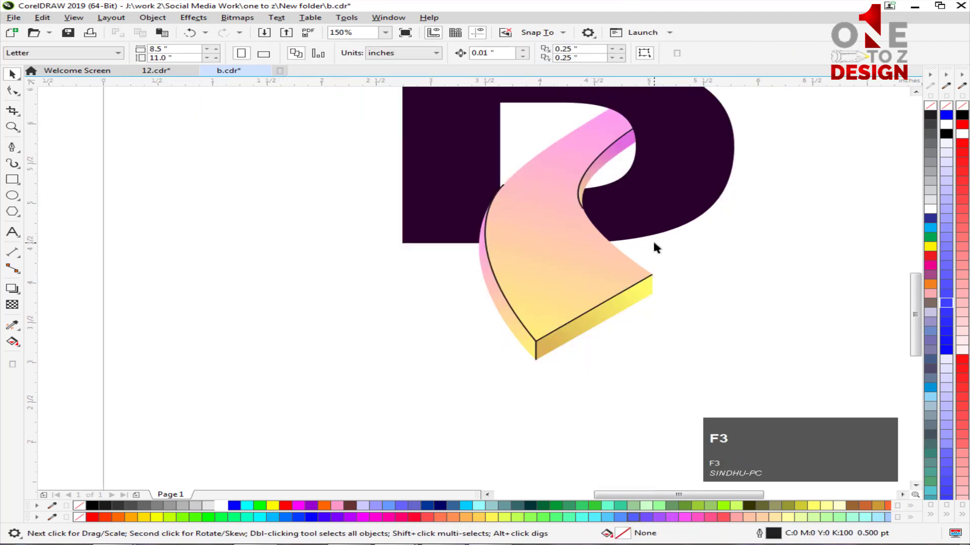
Convert the outlines of the lower ribbon's inner curve and the right-bend curve to objects.
key("F3")
key("F2")
left_click_drag(750, 94, 638, 211)
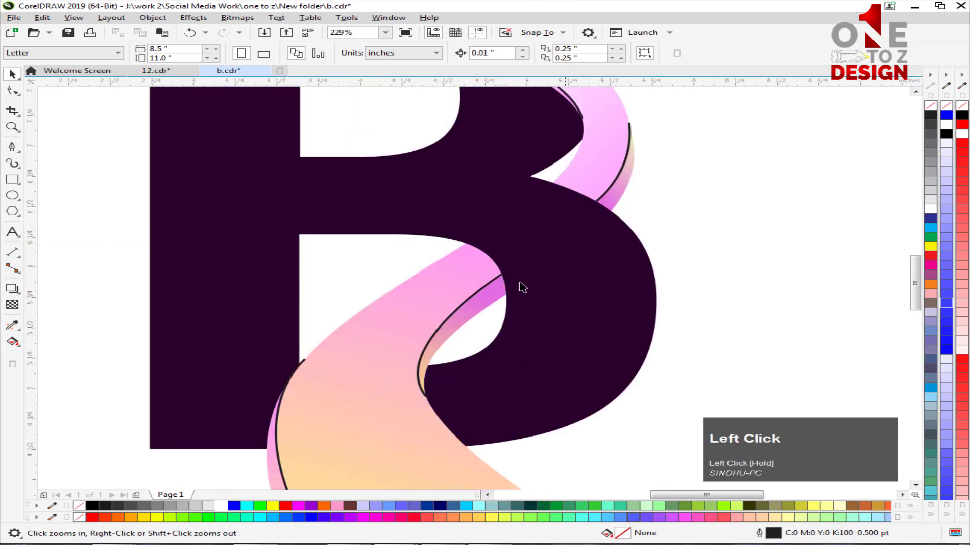
left_click(458, 305, "ctrl")
left_click(622, 174, "ctrl")
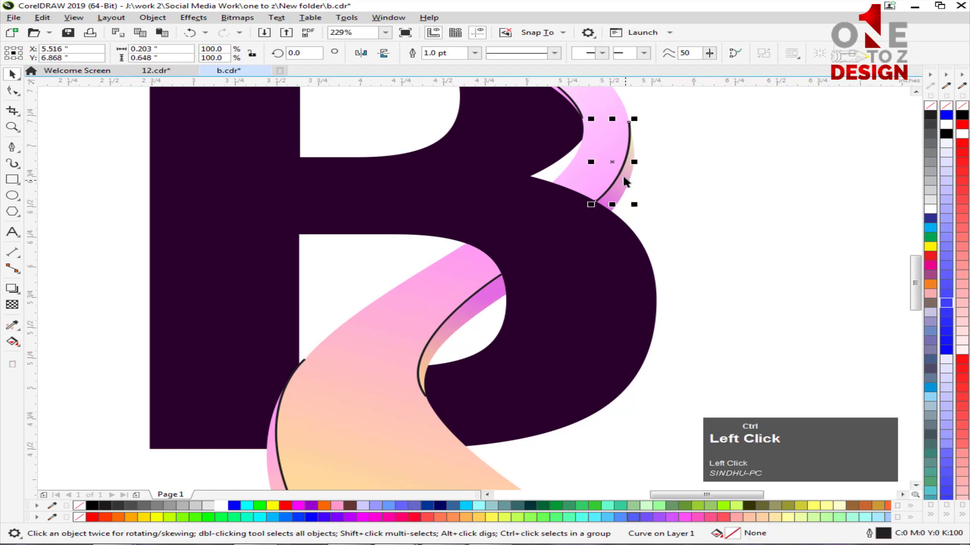
Convert the outlines of the upper ribbon's long curve and its two end-cap lines to objects.
scroll(210, 213, "up", 4)
left_click(210, 208)
key("ctrl+shift+q")
left_click(86, 213)
key("ctrl+shift+q")
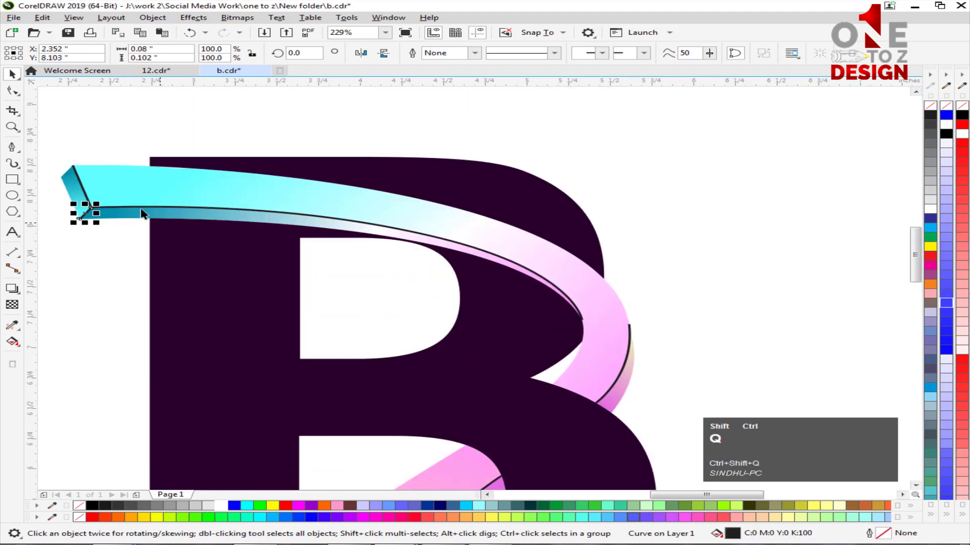
left_click(86, 194)
key("ctrl+shift+q")
left_click(634, 206)
Save the document under its existing name.
key("F3")
key("F2")
left_click_drag(439, 406, 688, 497)
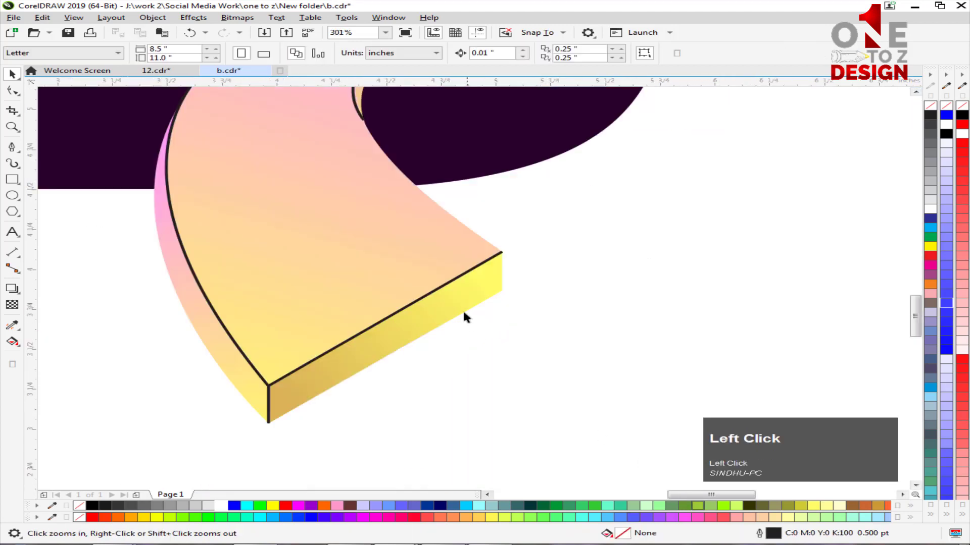
key("ctrl+s")
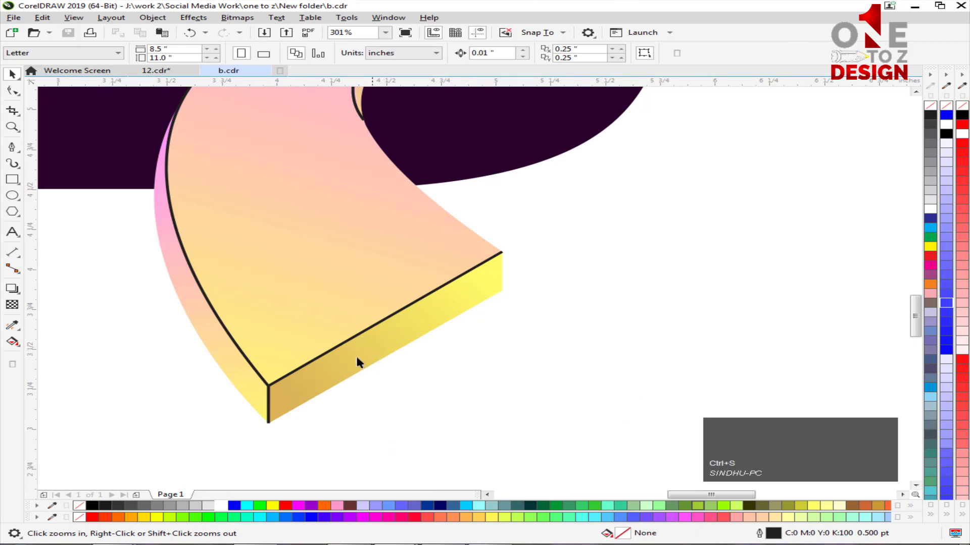
Apply a linear fountain fill along the lower ribbon's slanted front edge, alternating white and dark grey across five color nodes.
left_click(13, 341)
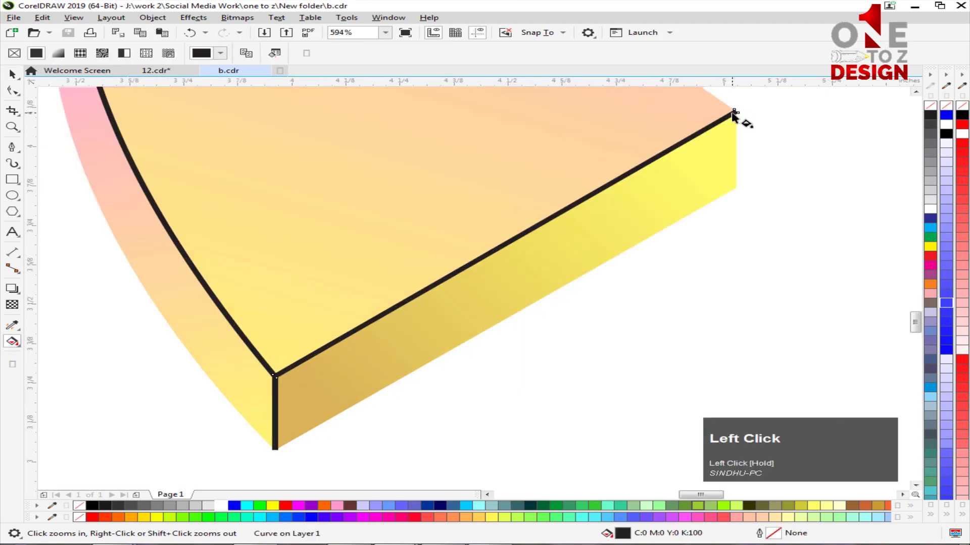
left_click_drag(734, 113, 277, 375)
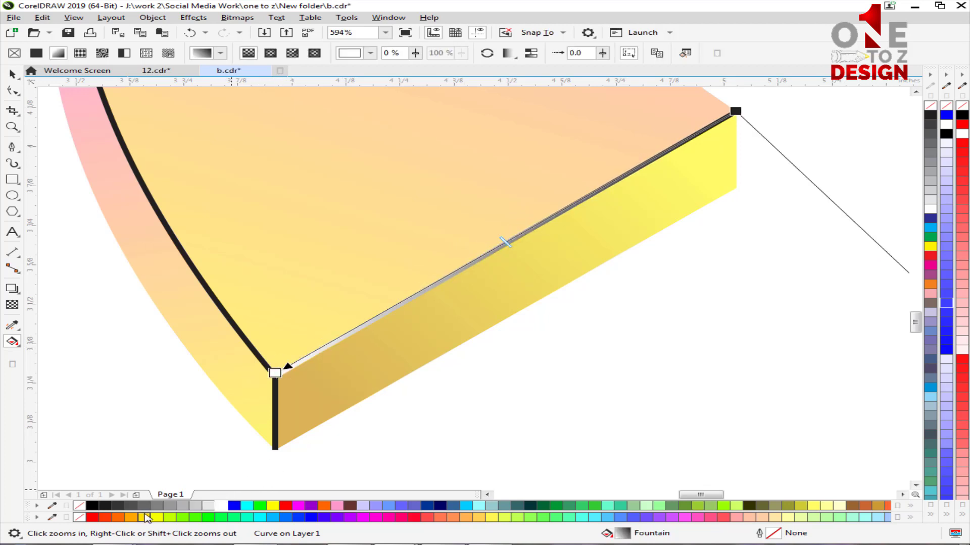
left_click_drag(136, 508, 358, 326)
left_click_drag(209, 506, 505, 241)
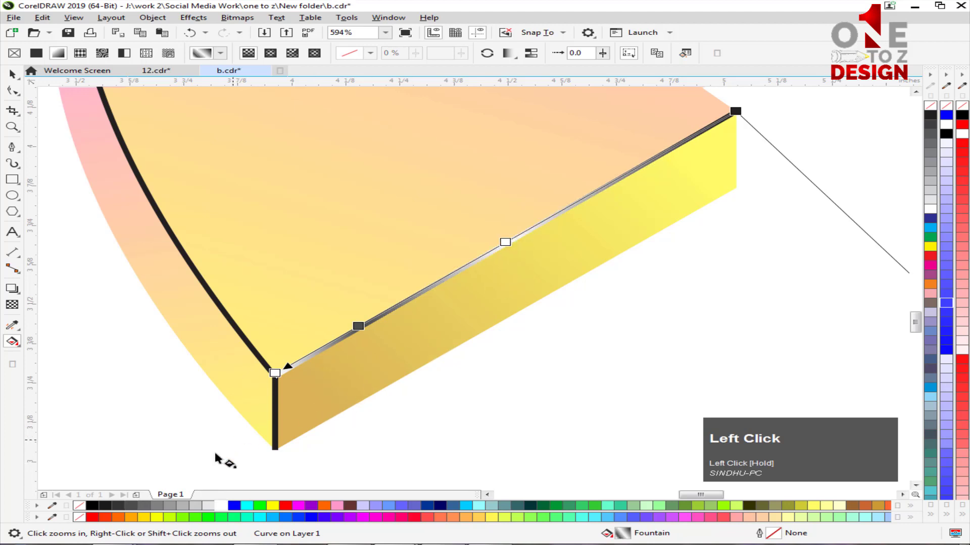
left_click_drag(121, 506, 630, 172)
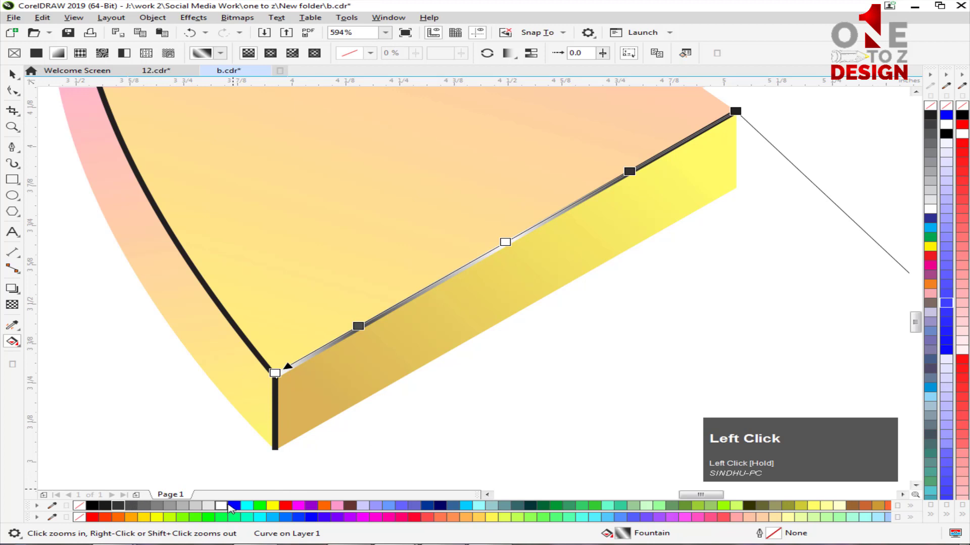
left_click_drag(221, 509, 736, 112)
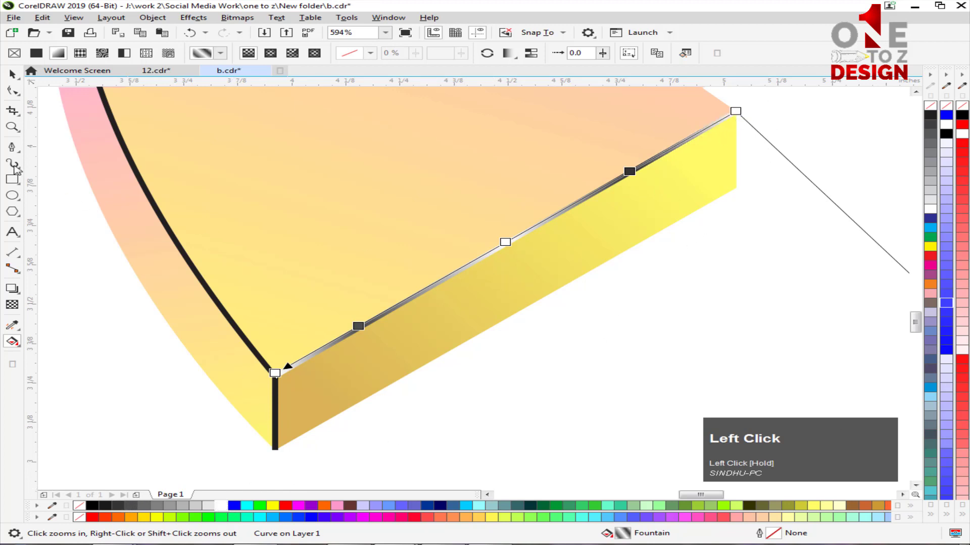
left_click(12, 74)
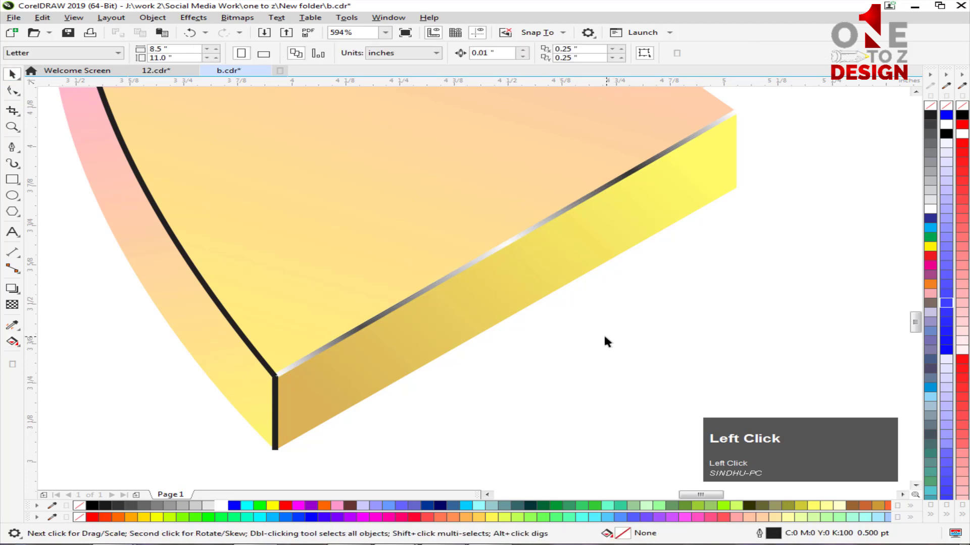
Sample the front edge's metallic fill and apply it to the vertical corner line and the lower ribbon's outer curve.
key("F3")
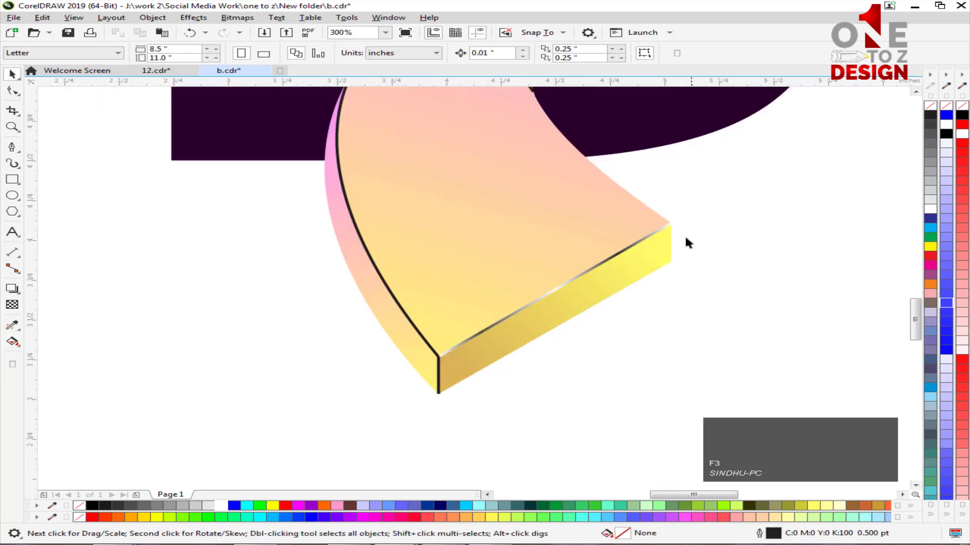
key("z")
left_click_drag(636, 207, 381, 388)
key("F2")
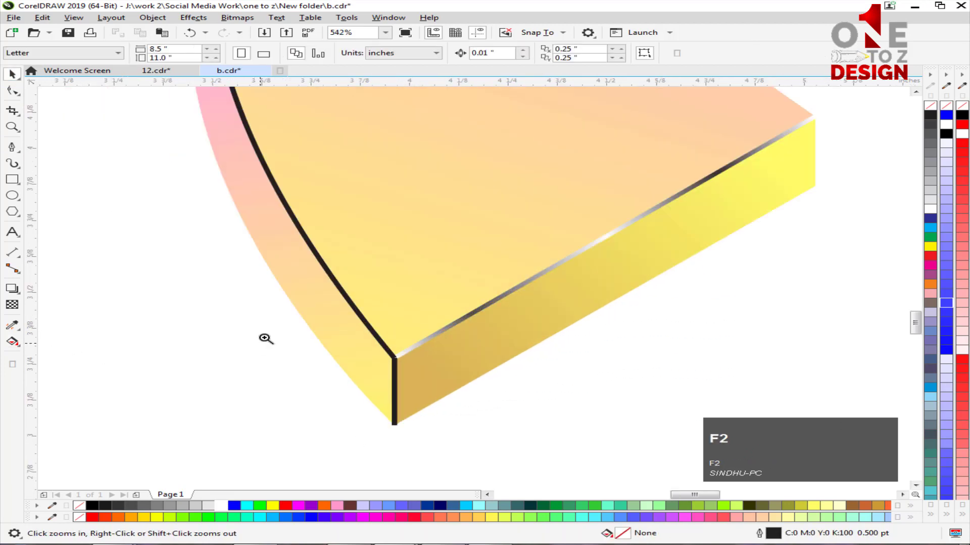
left_click_drag(264, 338, 480, 465)
left_click(12, 326)
left_click(560, 131)
left_click(520, 188)
left_click(501, 121)
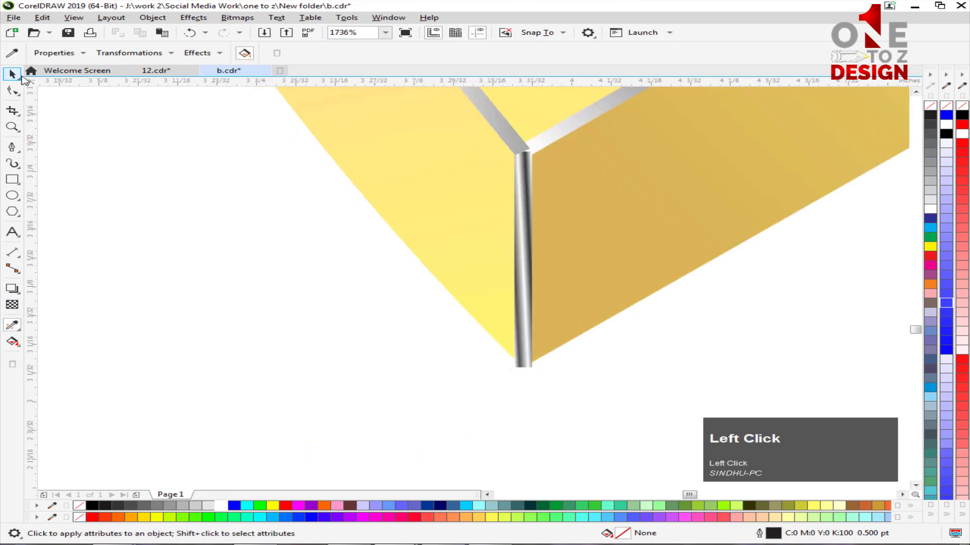
Redirect the vertical corner line's fountain fill so the gradient runs down its length.
left_click(13, 76)
left_click(522, 217)
left_click(13, 341)
left_click_drag(542, 348, 753, 155)
left_click_drag(514, 363, 508, 489)
key("F3")
key("F3")
key("F3")
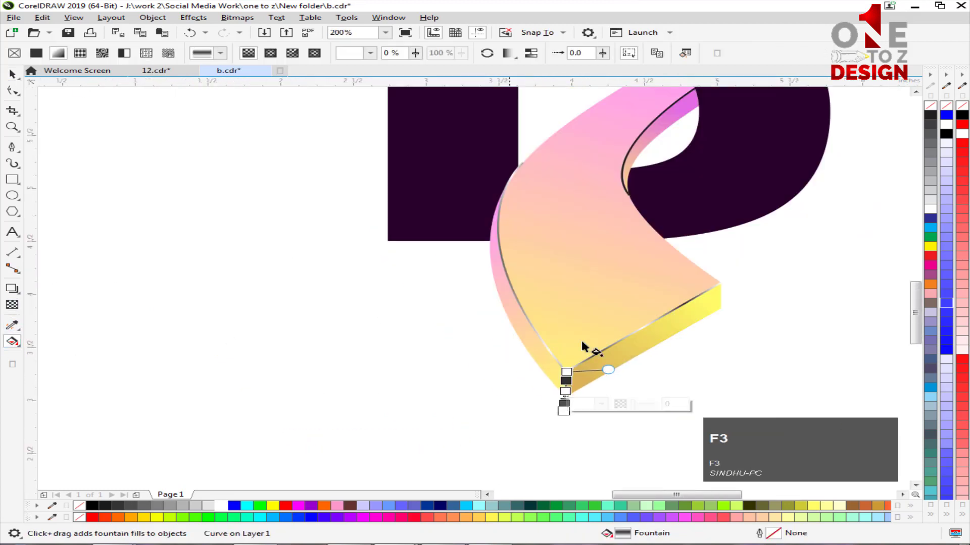
Adjust the direction of the fountain fill on the lower ribbon's long outer curve.
key("F2")
left_click_drag(752, 161, 414, 410)
left_click(406, 366)
key("F3")
key("F2")
left_click_drag(652, 231, 623, 210)
left_click(568, 396)
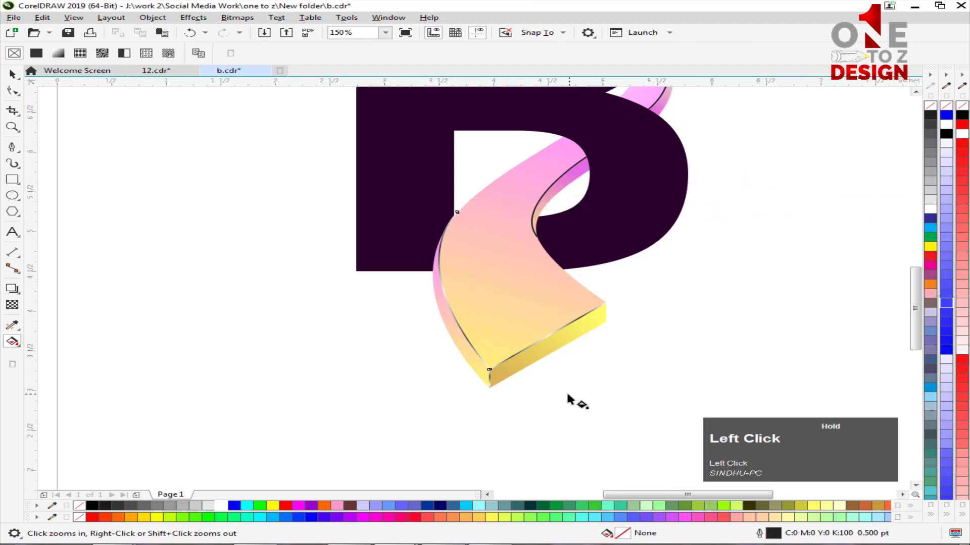
Sample the metallic fill again and apply it to the lower ribbon's inner curve.
key("F2")
left_click_drag(410, 171, 742, 270)
left_click(12, 326)
left_click(121, 358)
left_click(360, 293)
key("F3")
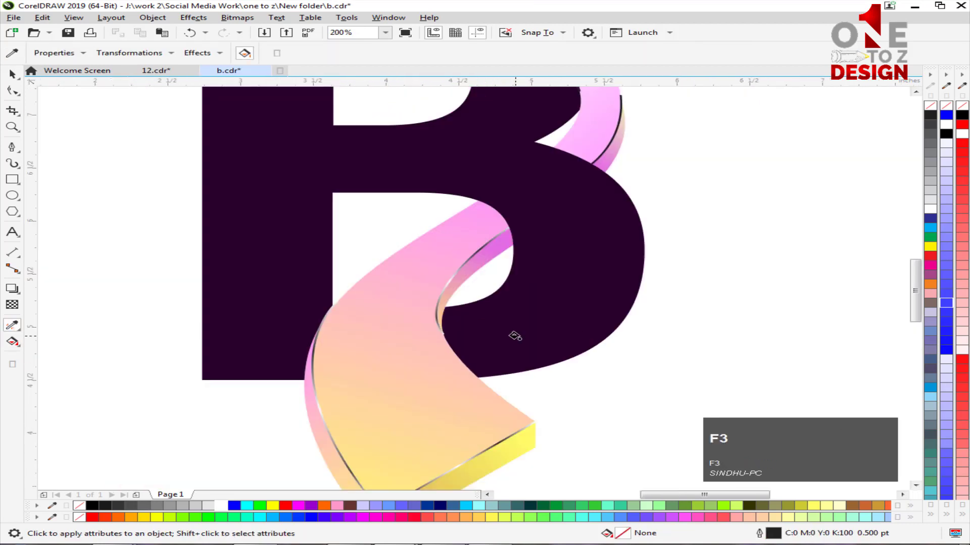
Apply the sampled metallic fill to the right-bend curve, the upper ribbon's long curve and both end-cap lines.
key("F2")
left_click(513, 234)
left_click(516, 157)
key("F3")
key("F3")
key("F2")
left_click_drag(246, 116, 280, 60)
left_click(361, 348)
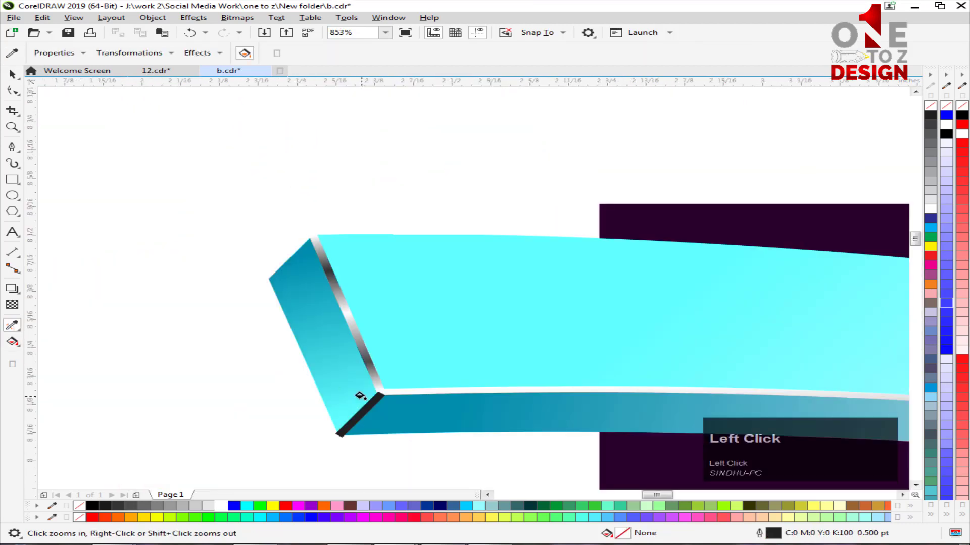
left_click(370, 405)
key("F3")
key("F3")
Examine the metallic edge lines along the upper and lower parts of the ribbon.
left_click(8, 69)
key("F3")
key("F2")
left_click_drag(517, 163, 830, 401)
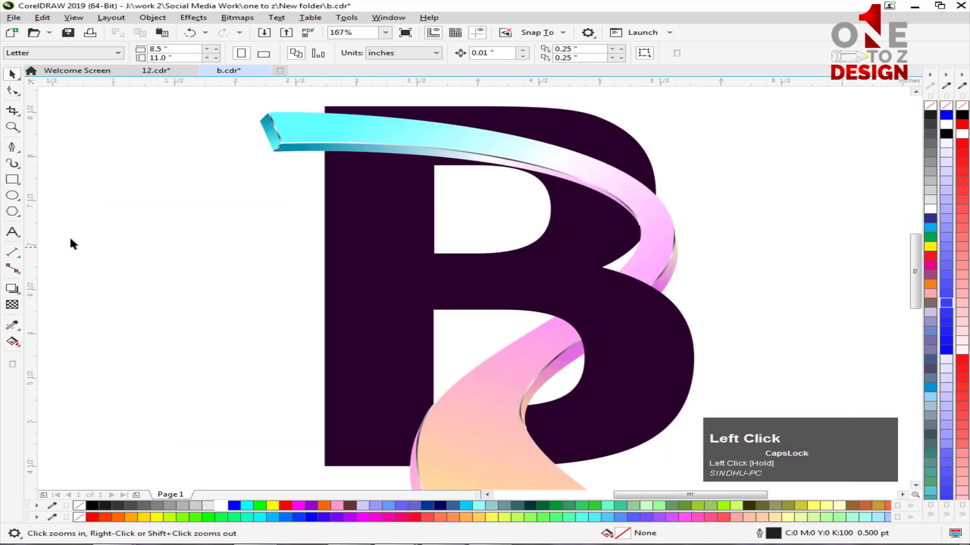
key("F3")
key("F2")
left_click_drag(543, 237, 765, 474)
key("F3")
Group the plain logo's objects, and group the metallic-edged logo's objects separately.
left_click_drag(368, 190, 159, 411)
key("ctrl+g")
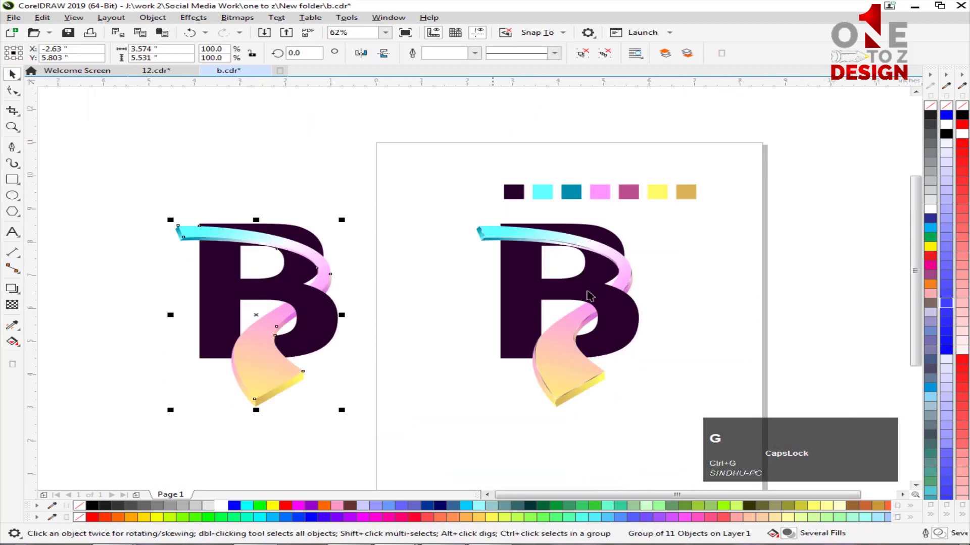
left_click_drag(672, 208, 452, 427)
key("ctrl+g")
Move the metallic-edged logo beside the plain one, and shift both logos off the page, clear of the color swatches.
left_click_drag(588, 303, 445, 303)
left_click_drag(525, 271, 275, 301)
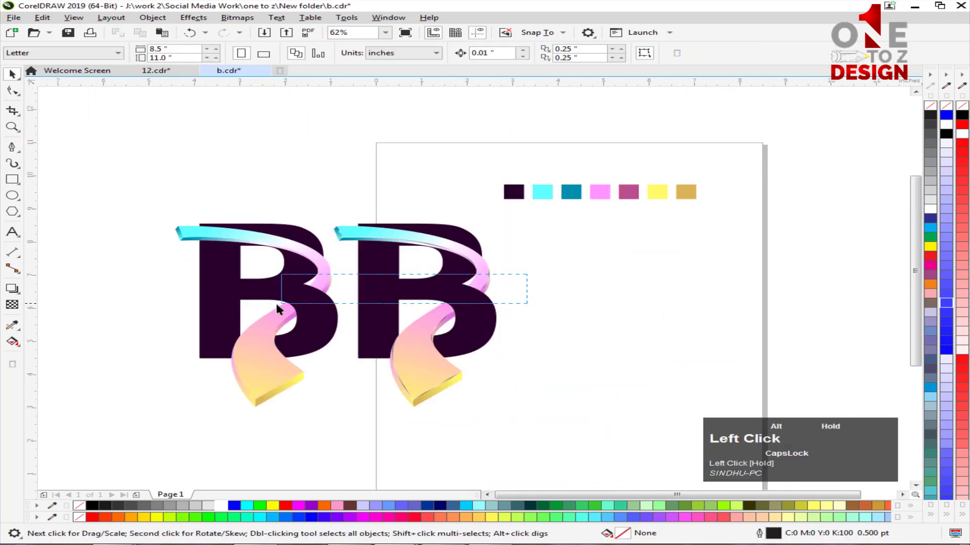
left_click_drag(465, 305, 249, 314)
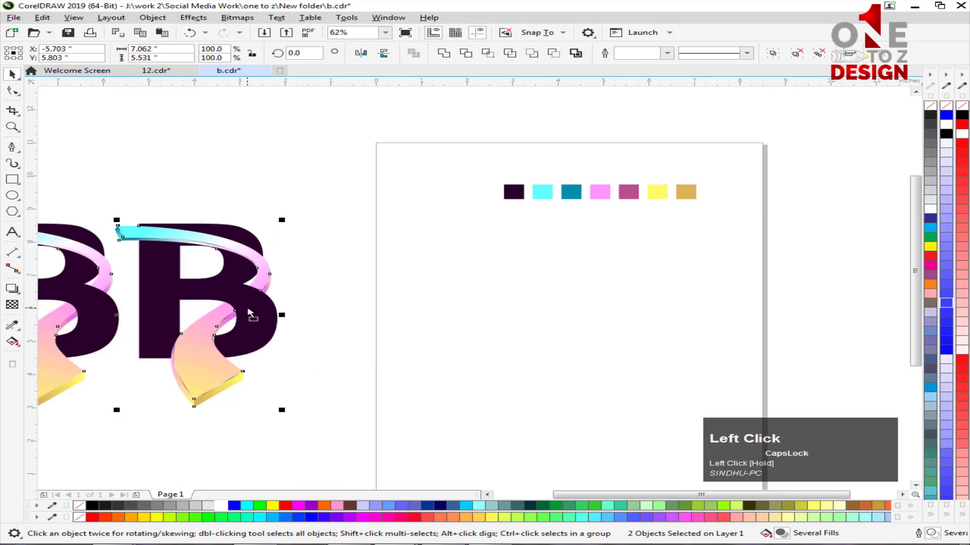
Compare the two finished logos in a full-screen preview.
key("shift+F2")
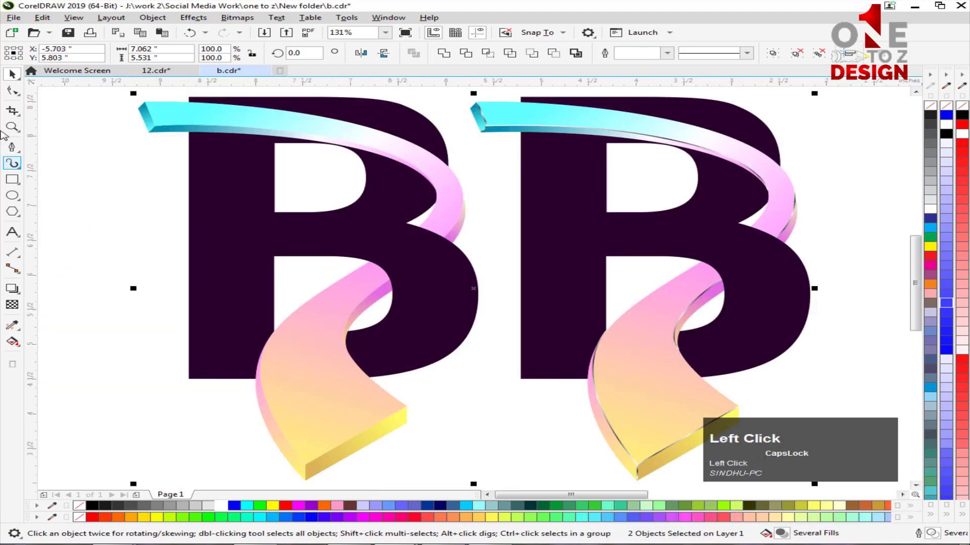
left_click(73, 17)
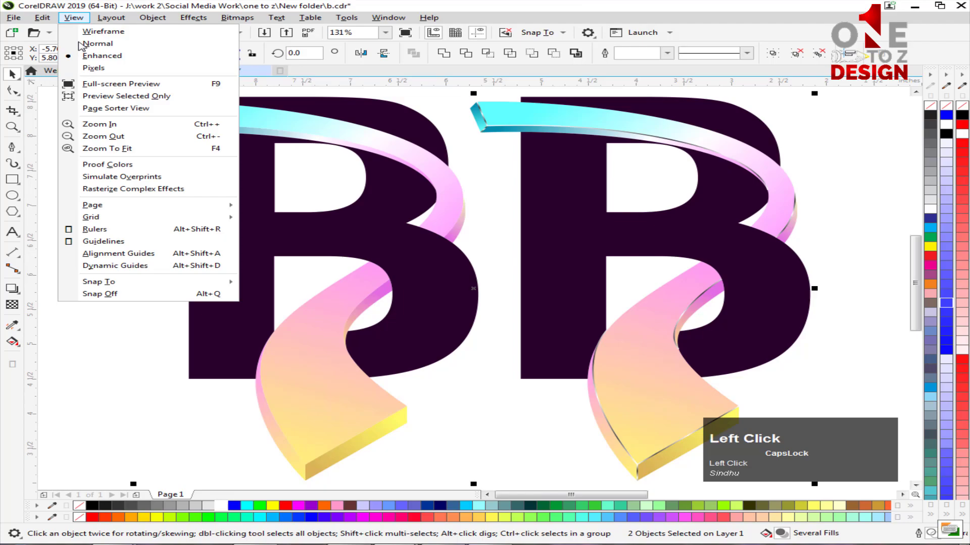
left_click(119, 84)
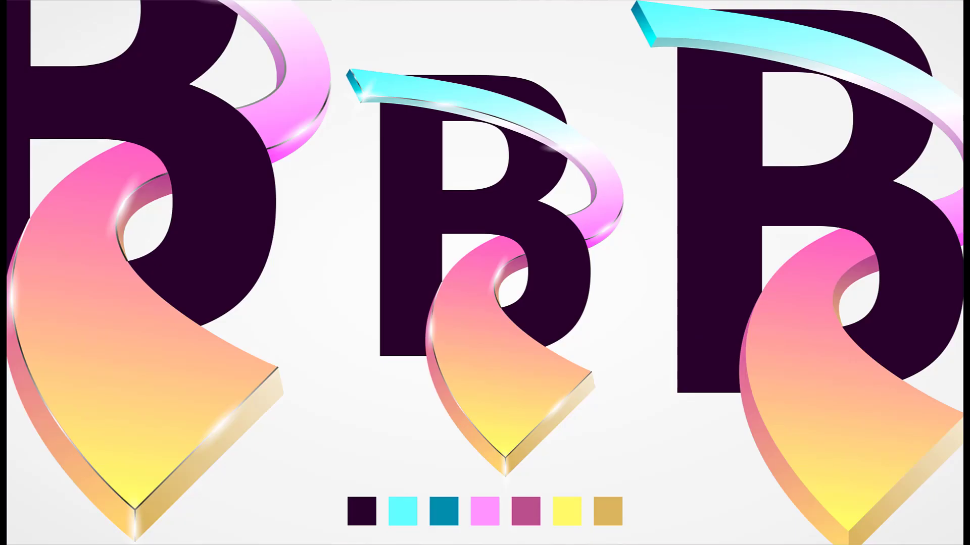